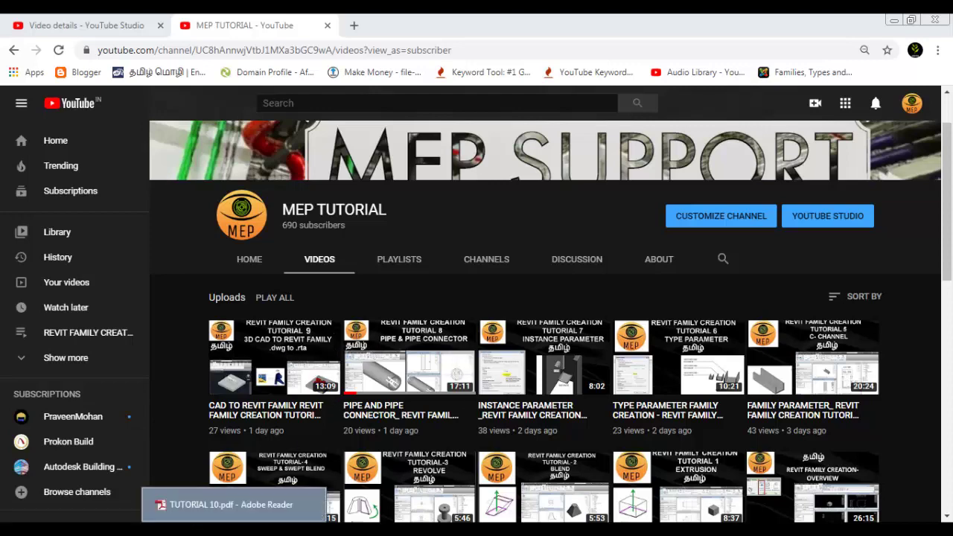
Switch to TUTORIAL 10.pdf in Adobe Reader and settle on its Tutorial-10 title page.
click(234, 504)
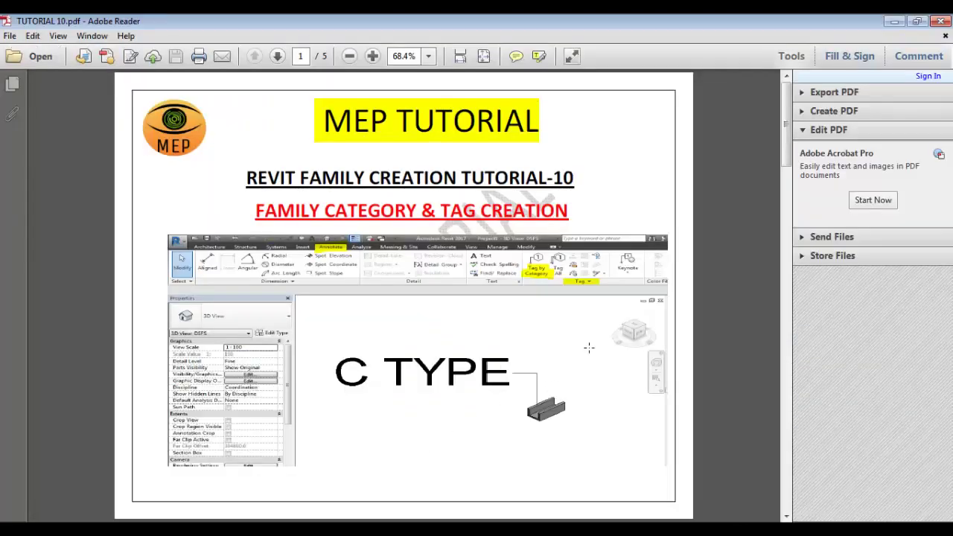
scroll(513, 359, down, 2)
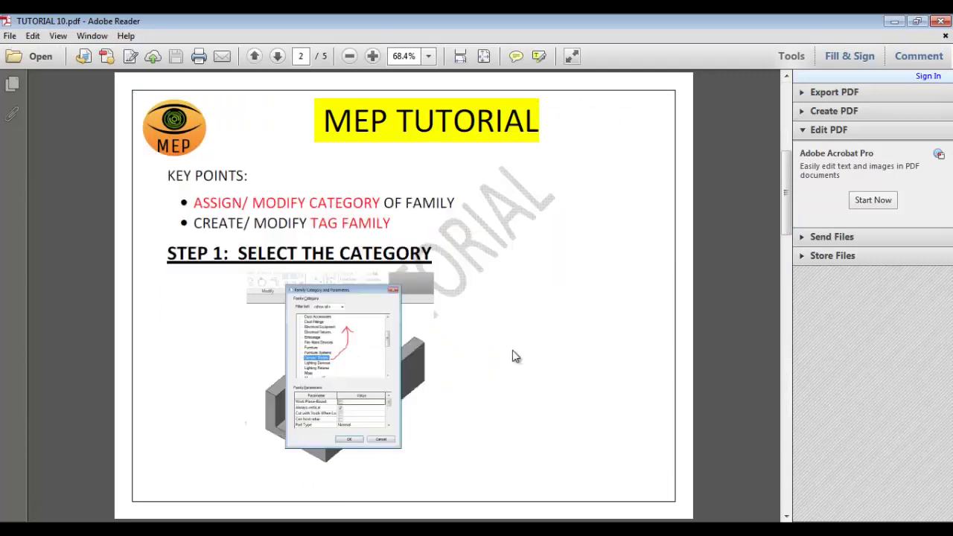
scroll(512, 355, up, 2)
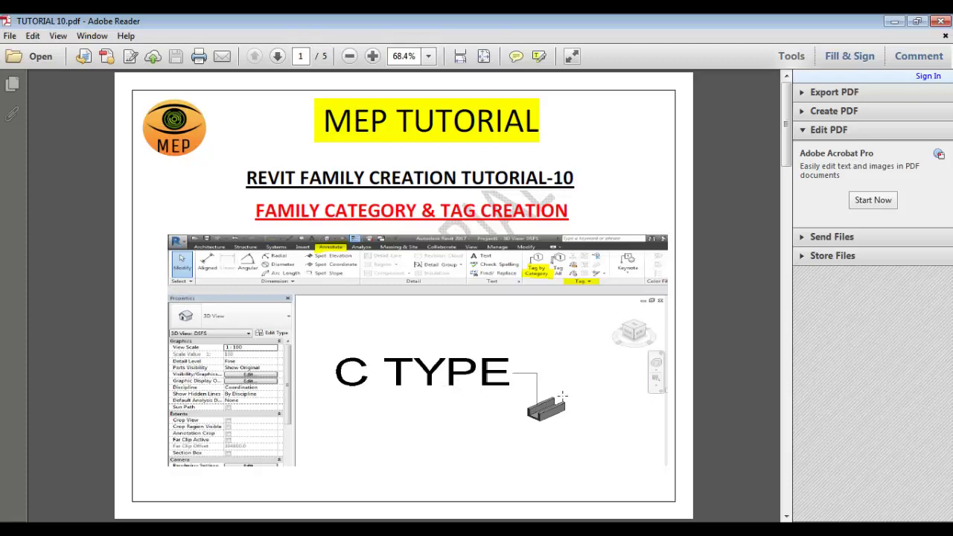
scroll(562, 396, down, 2)
scroll(561, 394, up, 2)
scroll(539, 389, down, 2)
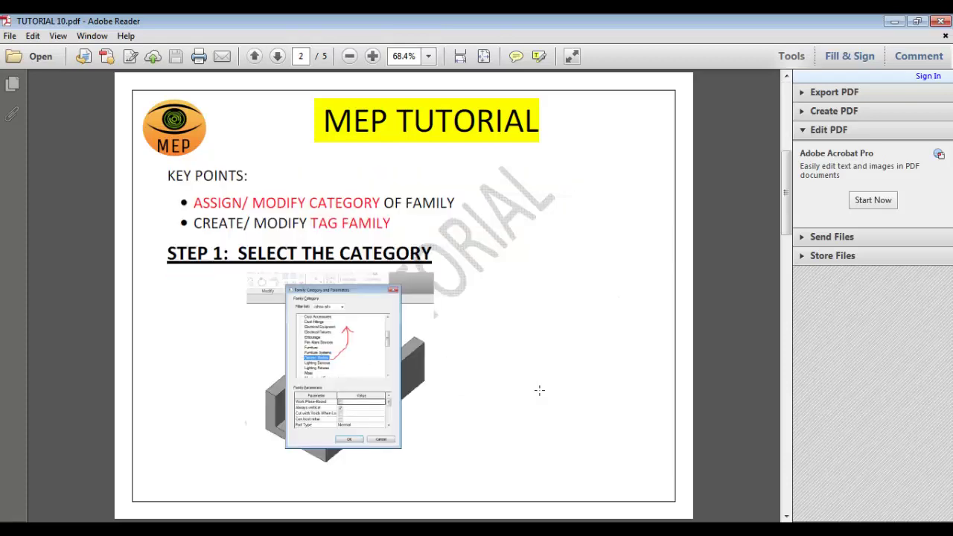
scroll(376, 337, up, 2)
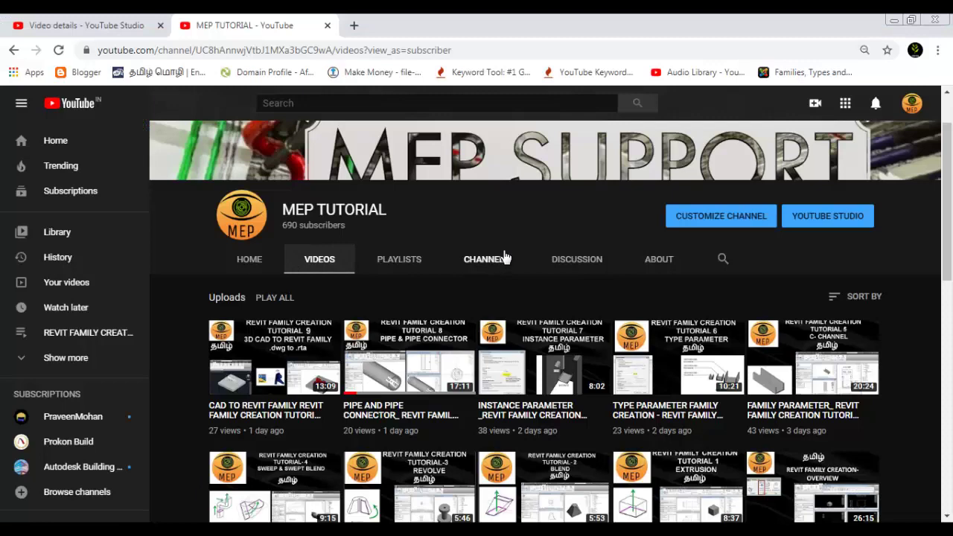
scroll(566, 256, down, 2)
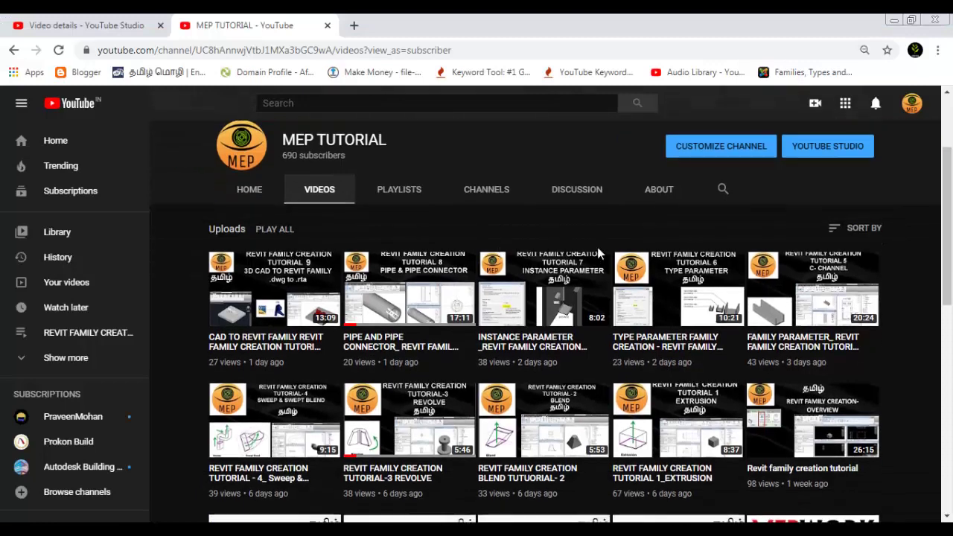
scroll(599, 253, up, 2)
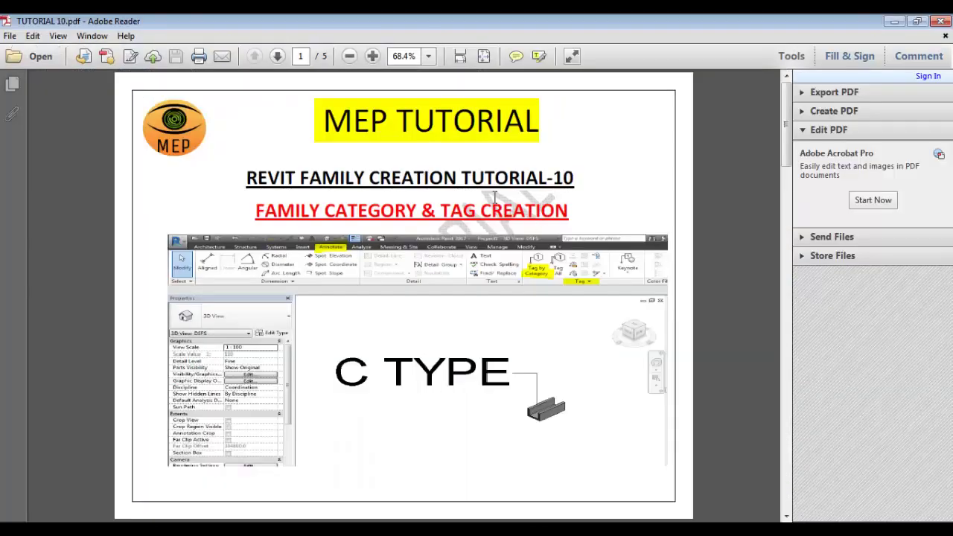
ctrl+scroll(494, 196, up, 1)
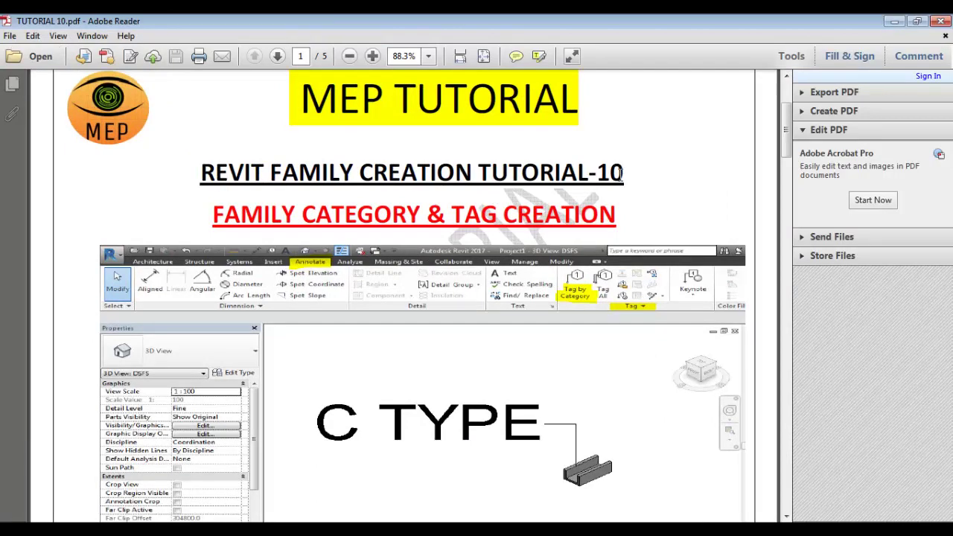
Highlight the FAMILY CATEGORY & TAG CREATION heading, then scroll to the key-points page.
drag(213, 214, 616, 216)
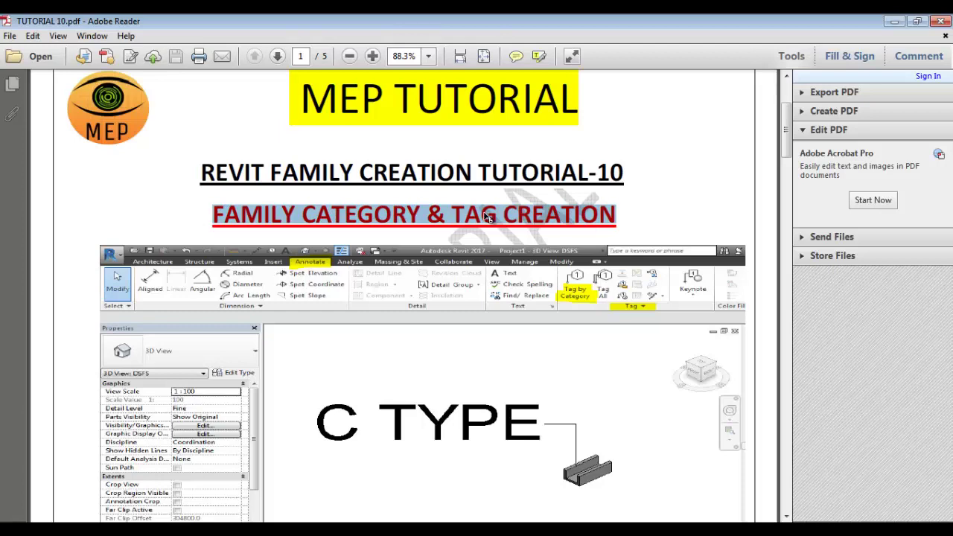
click(365, 340)
scroll(447, 320, down, 1)
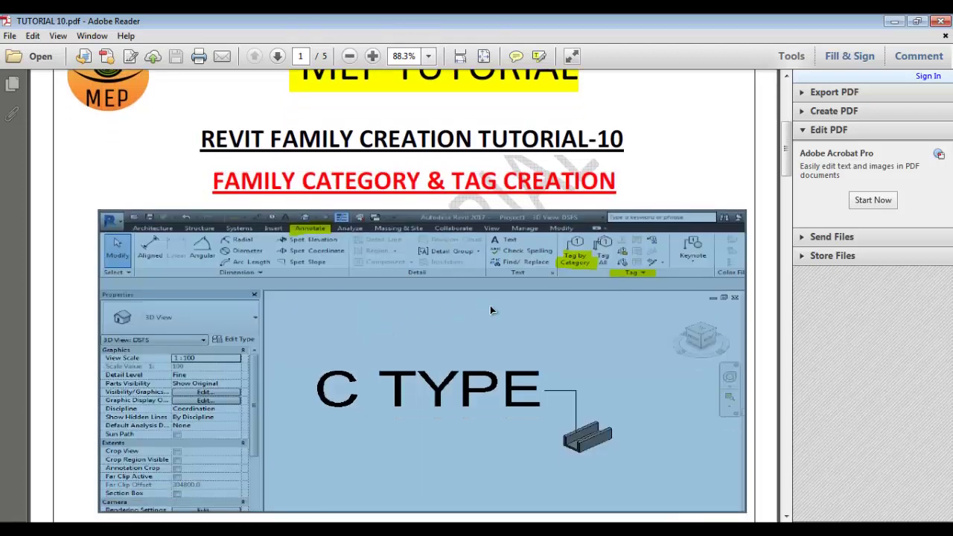
scroll(490, 311, down, 1)
scroll(460, 305, down, 5)
ctrl+scroll(459, 305, up, 2)
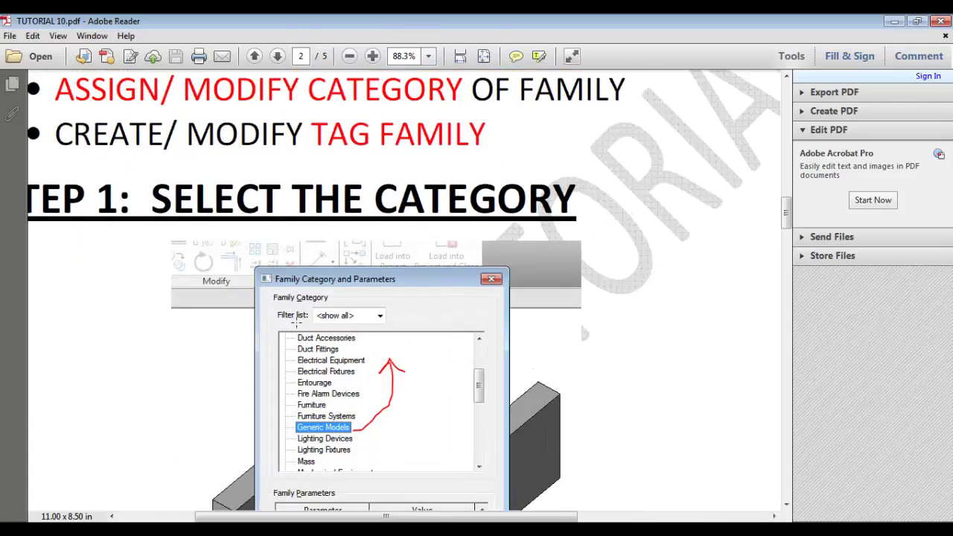
scroll(295, 322, down, 1)
scroll(298, 360, down, 1)
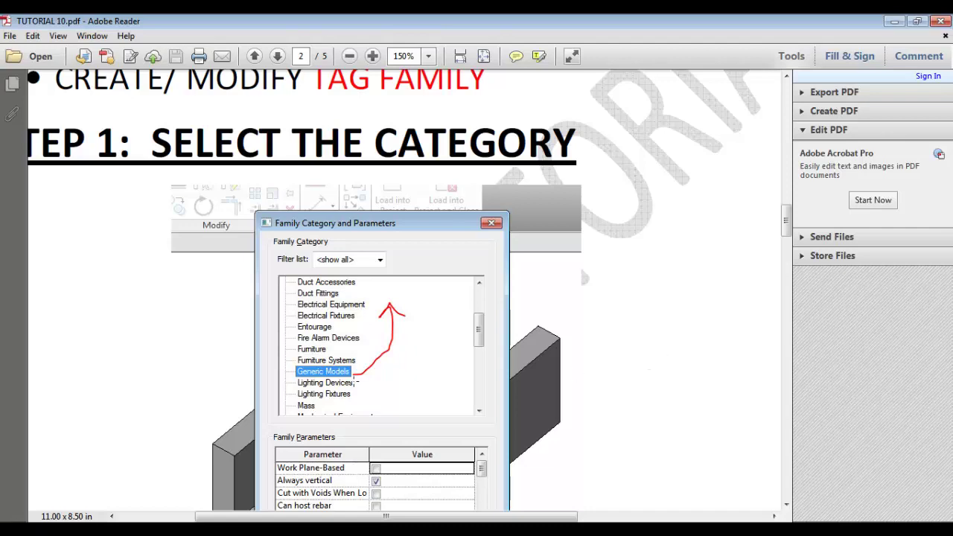
ctrl+scroll(603, 353, down, 1)
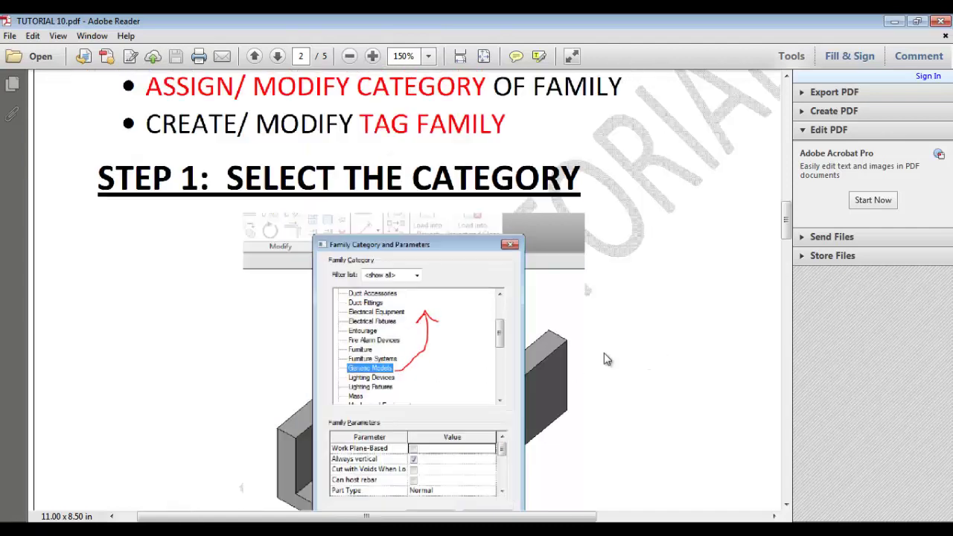
ctrl+scroll(604, 353, down, 1)
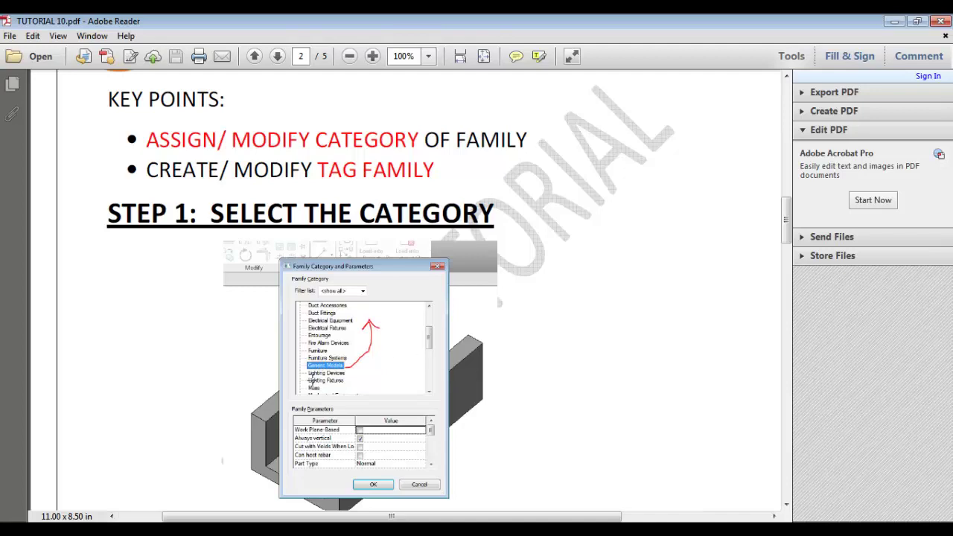
ctrl+scroll(312, 383, up, 3)
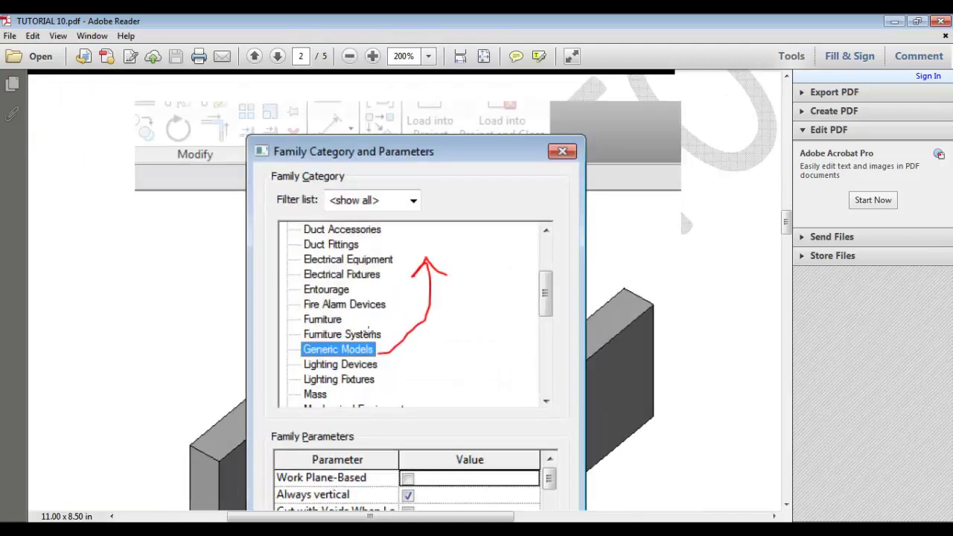
scroll(406, 323, down, 1)
ctrl+scroll(393, 342, down, 3)
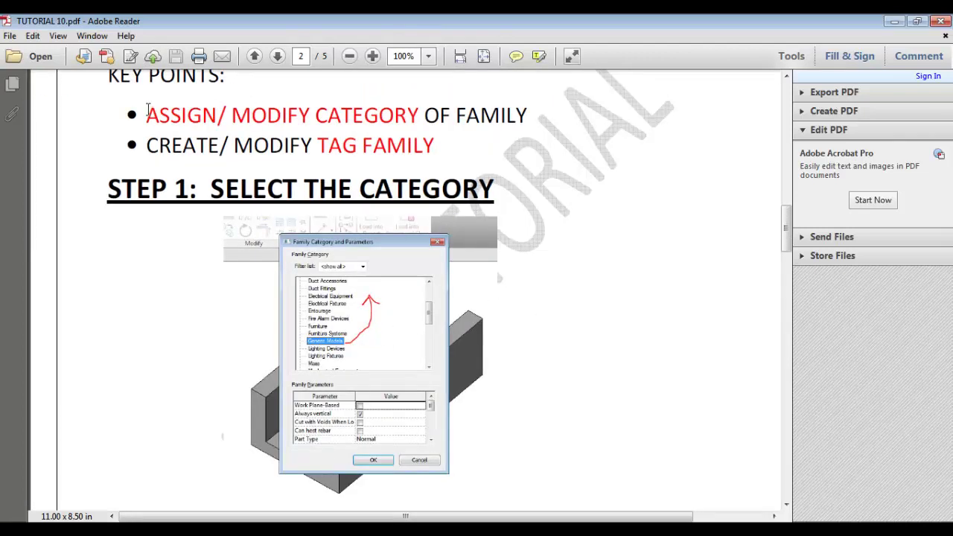
Highlight the category wording and TAG FAMILY in the Step 1 bullets.
drag(147, 113, 418, 116)
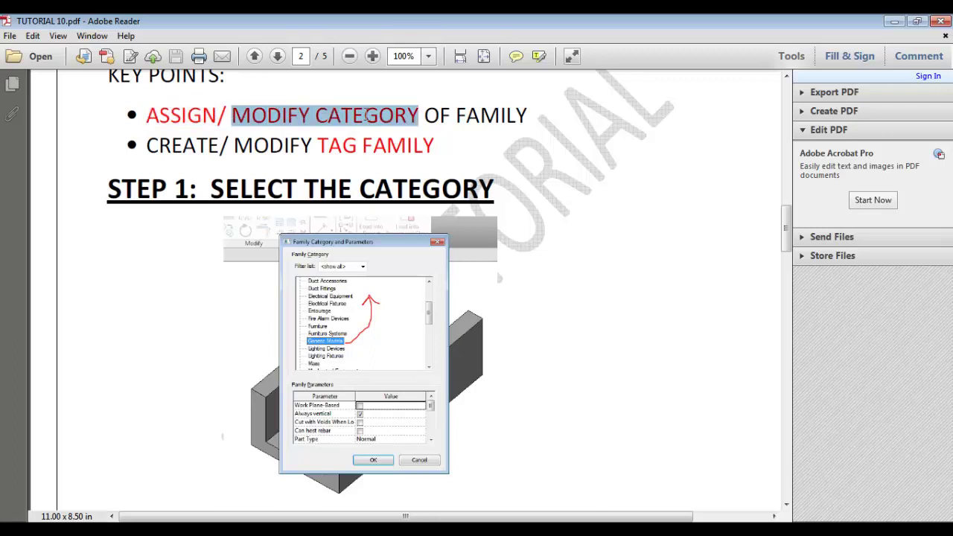
ctrl+scroll(371, 121, down, 1)
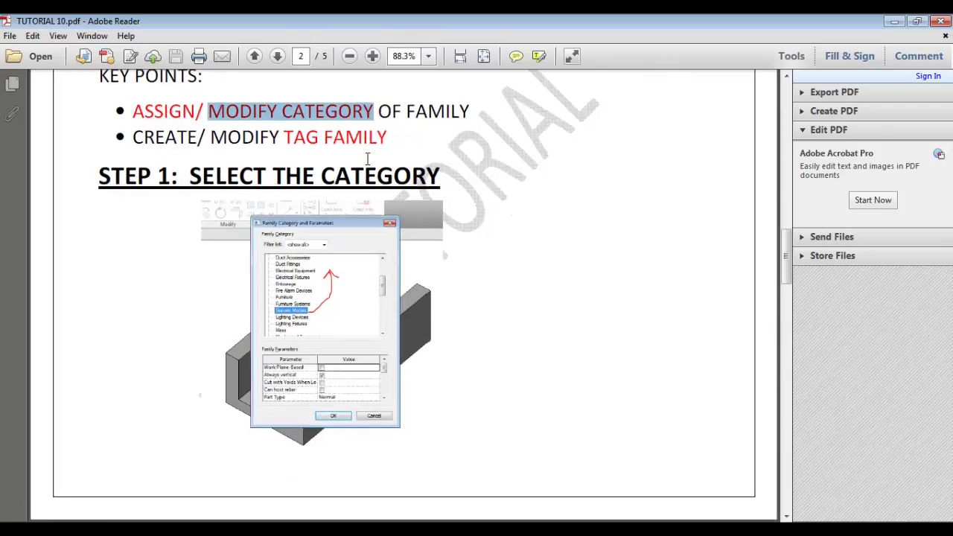
drag(285, 137, 386, 140)
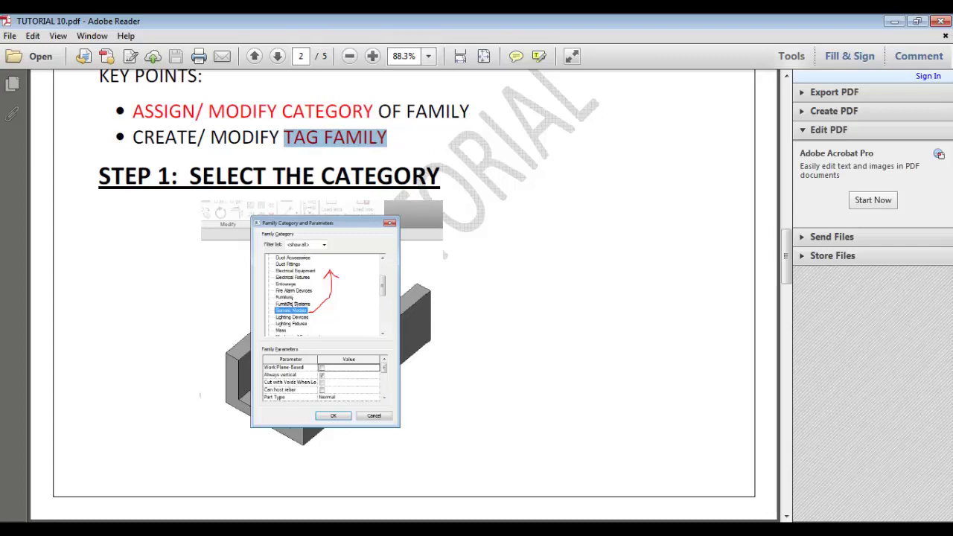
ctrl+scroll(444, 255, up, 2)
ctrl+scroll(566, 277, down, 3)
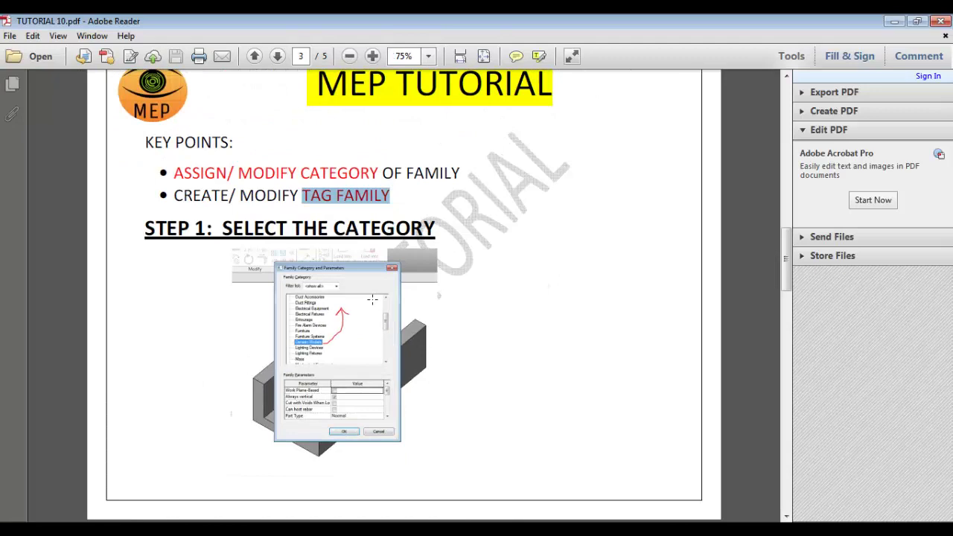
Scroll through the STEP 2 and STEP 3 pages to the final STEP 4 page.
scroll(372, 299, down, 3)
ctrl+scroll(492, 257, up, 1)
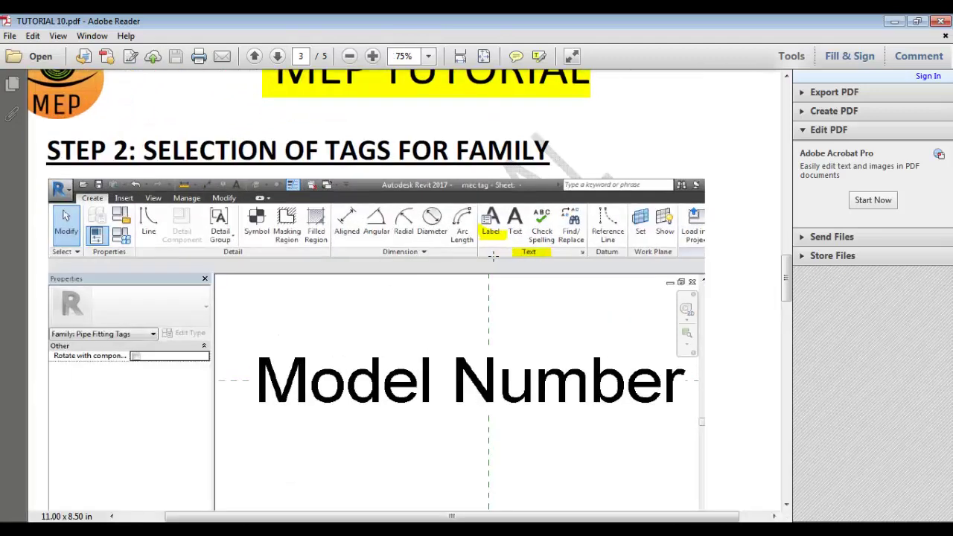
ctrl+scroll(492, 257, down, 1)
scroll(493, 255, down, 1)
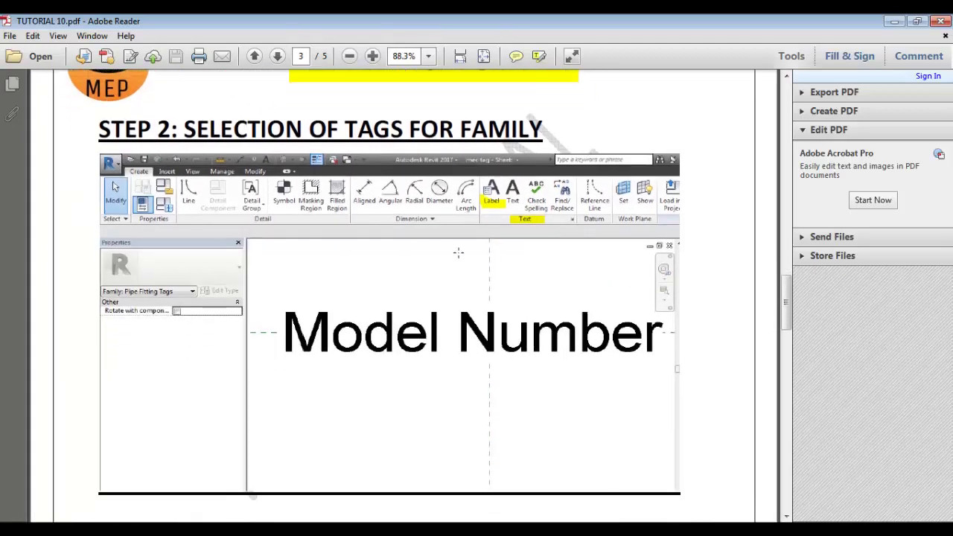
scroll(464, 205, down, 1)
scroll(514, 219, down, 3)
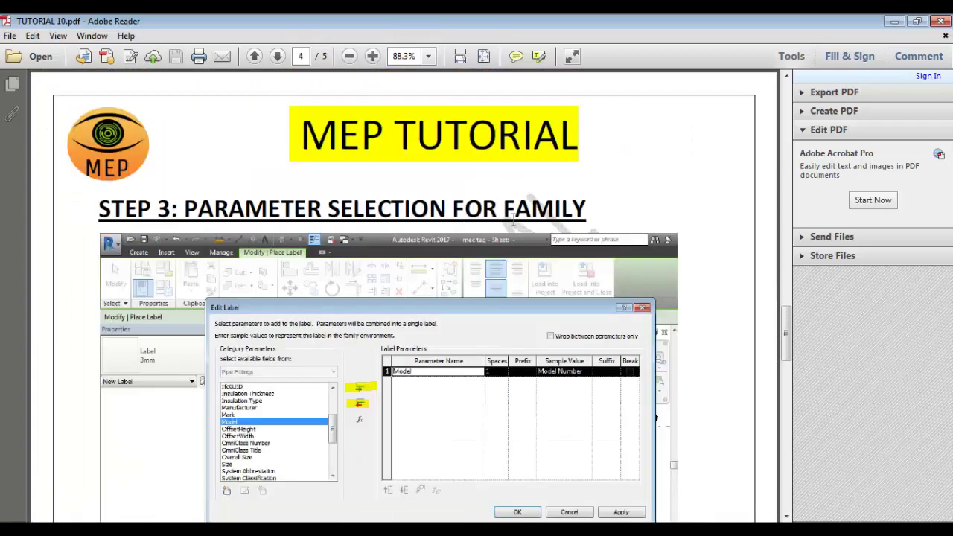
ctrl+scroll(507, 224, down, 1)
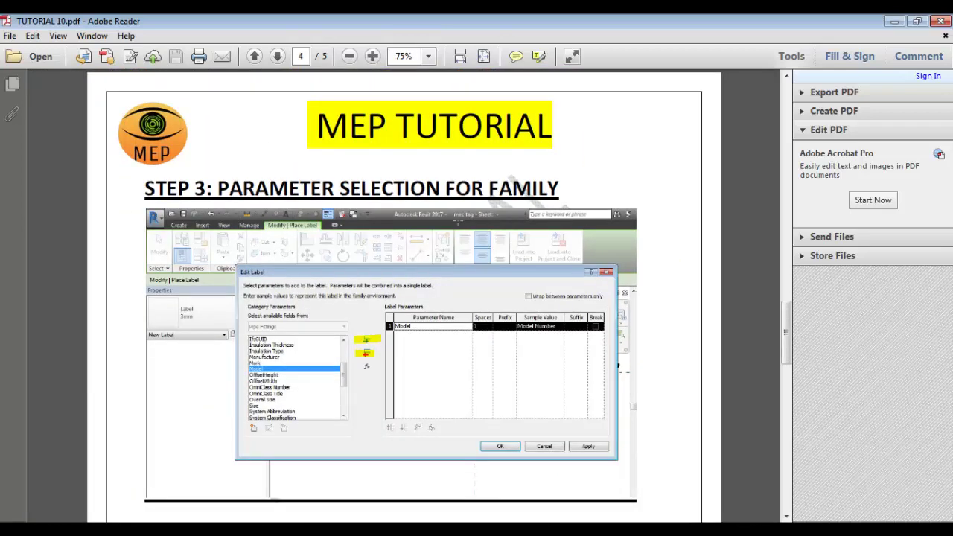
scroll(439, 291, down, 1)
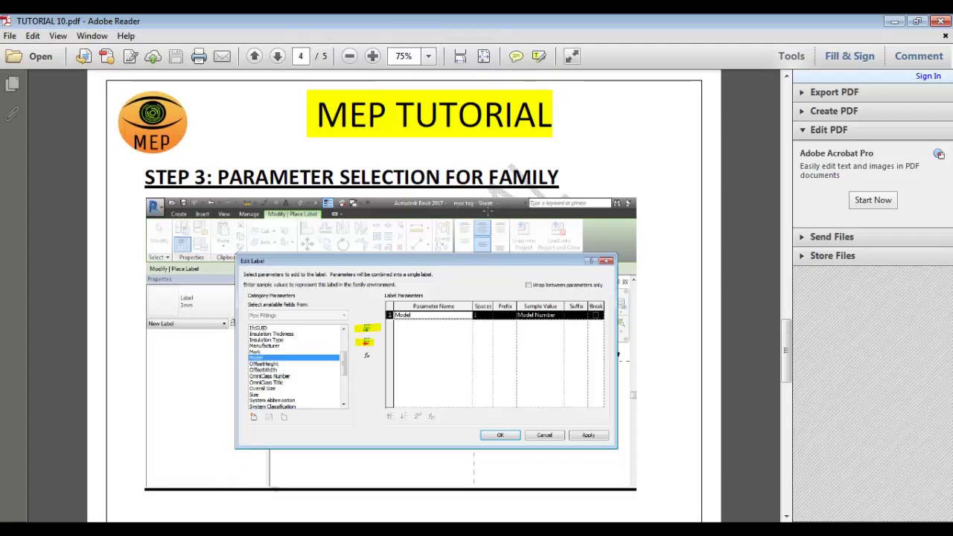
scroll(439, 291, down, 1)
scroll(439, 291, down, 1)
scroll(498, 218, up, 2)
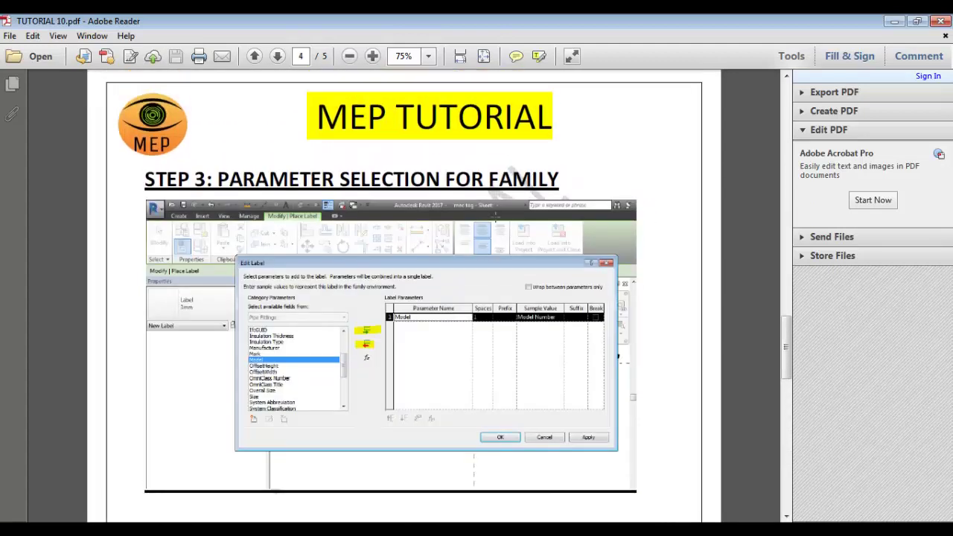
scroll(498, 218, up, 2)
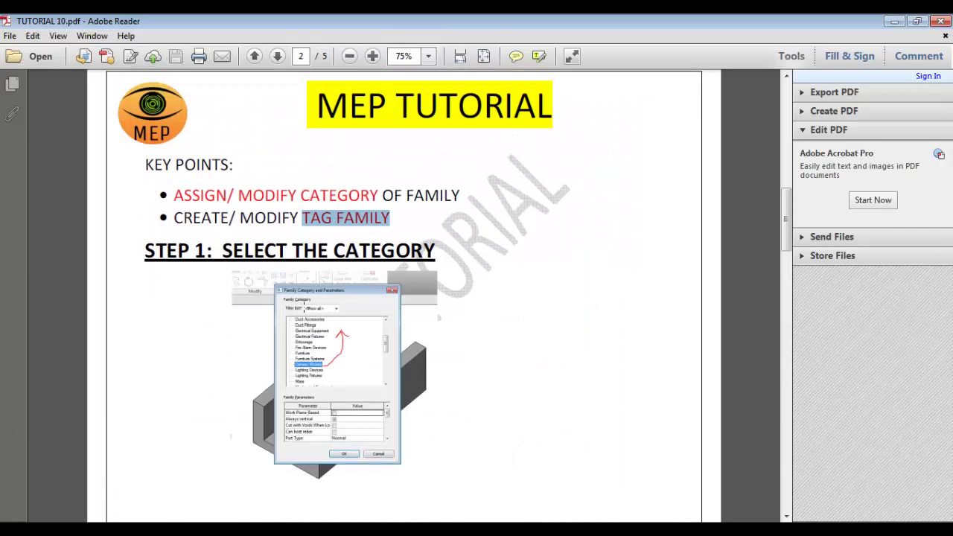
scroll(304, 308, down, 2)
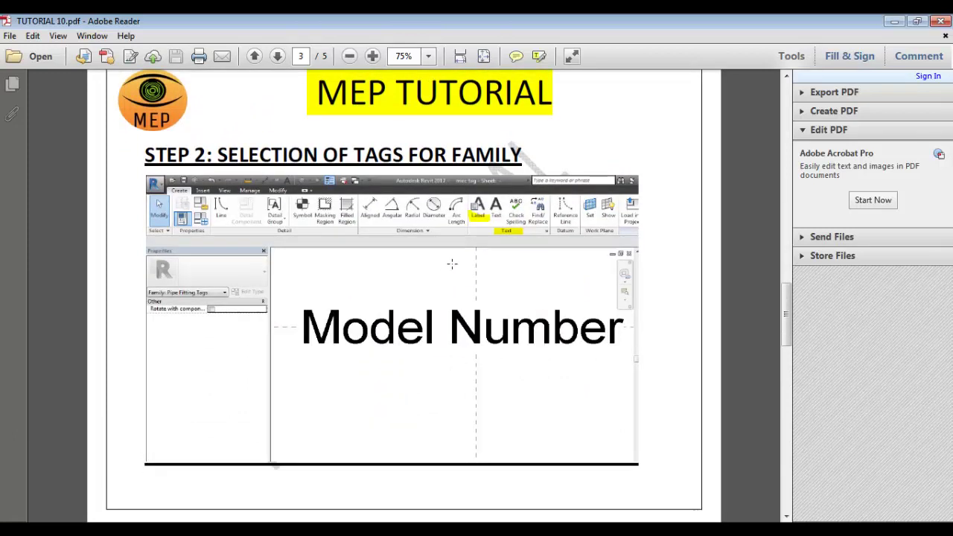
scroll(404, 290, down, 2)
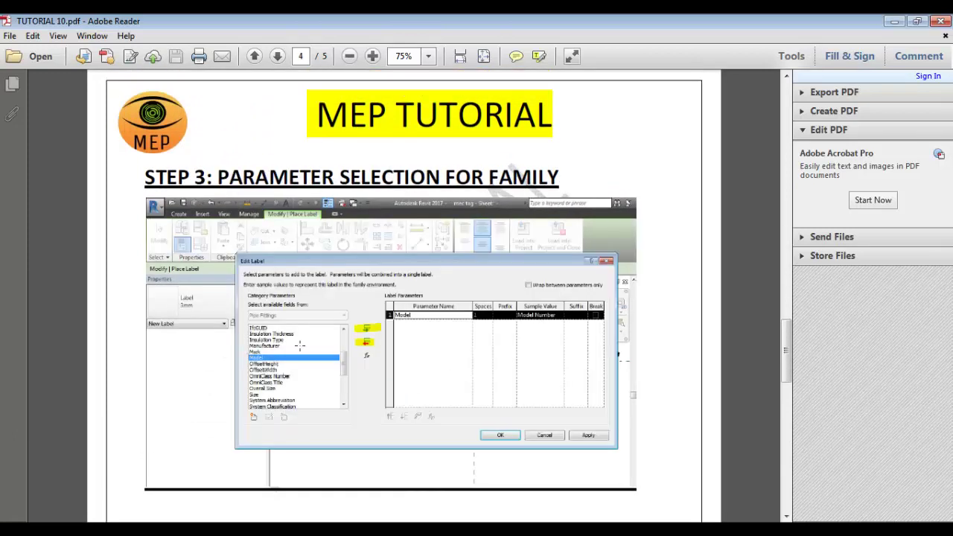
scroll(299, 344, down, 1)
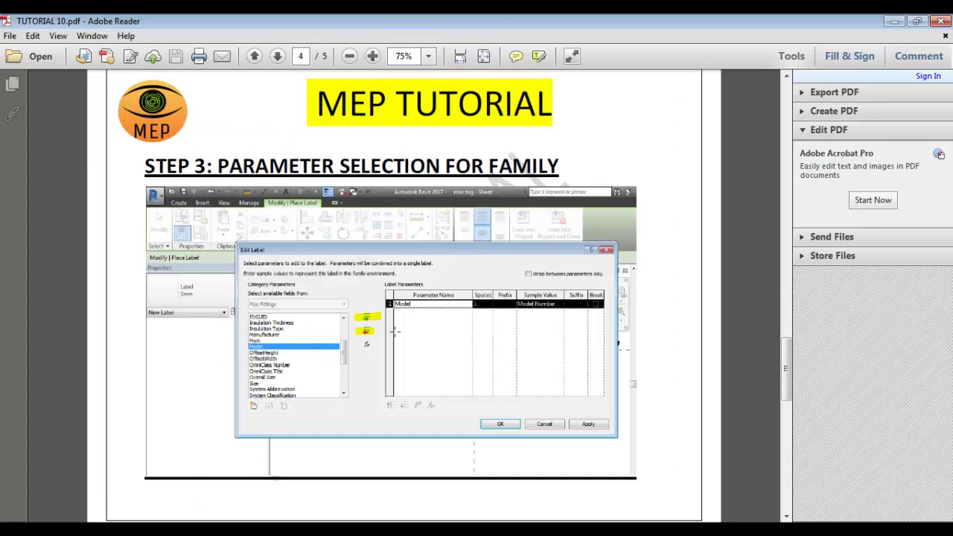
scroll(395, 332, down, 2)
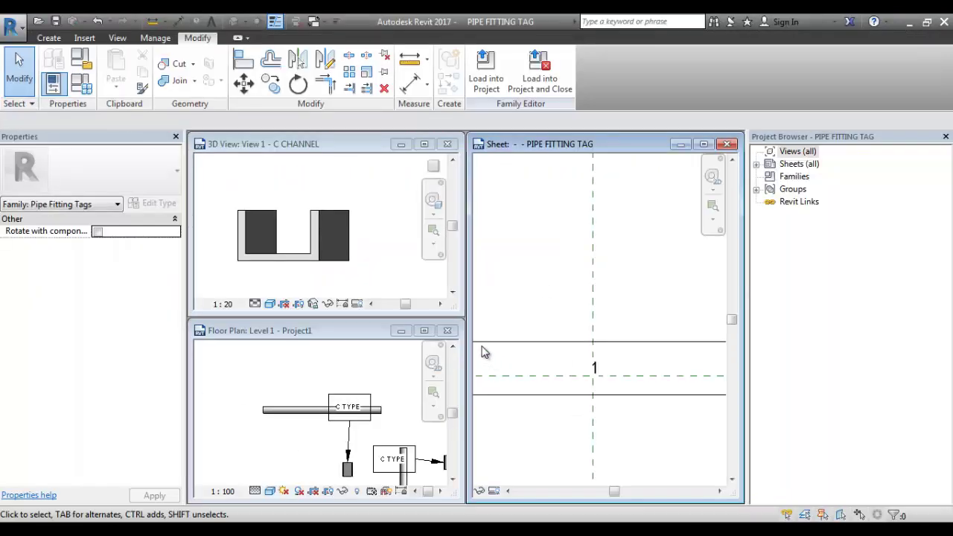
Review the Project1 plan, C CHANNEL 3D view and PIPE FITTING TAG sheet, panning across the C TYPE tags.
click(372, 355)
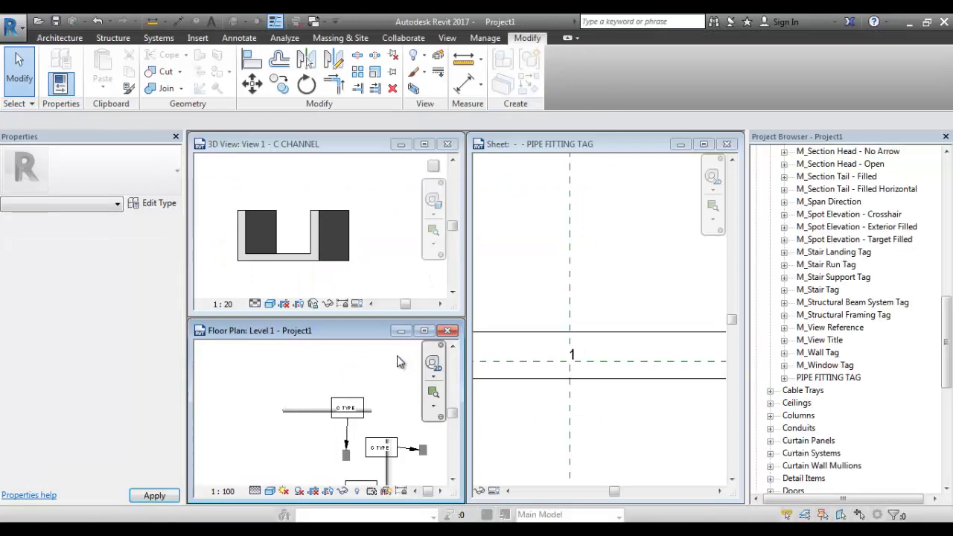
click(293, 218)
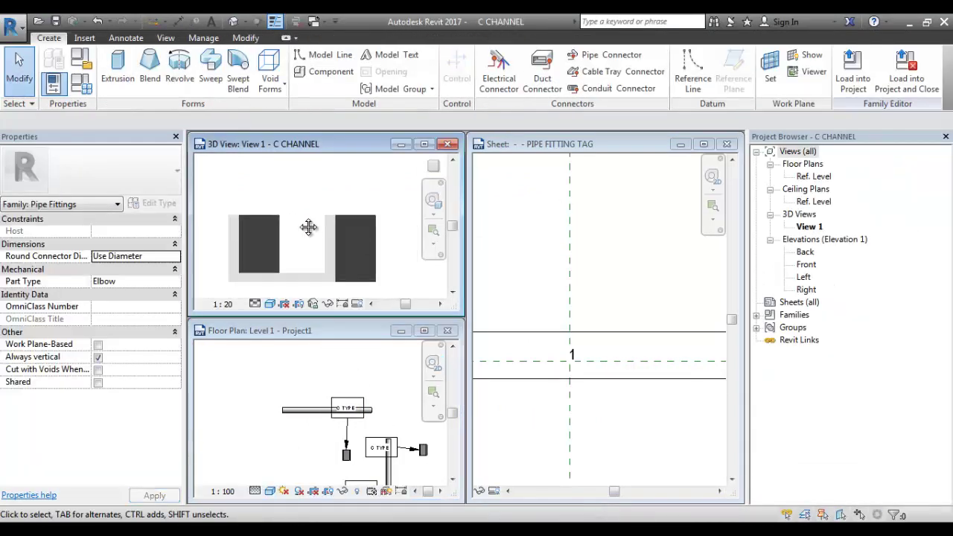
middle_drag(309, 227, 316, 183)
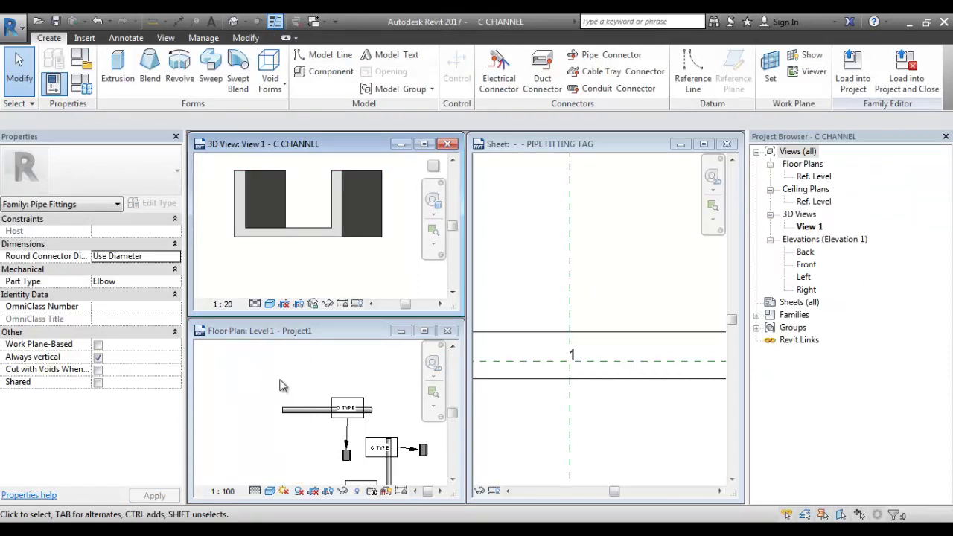
click(616, 340)
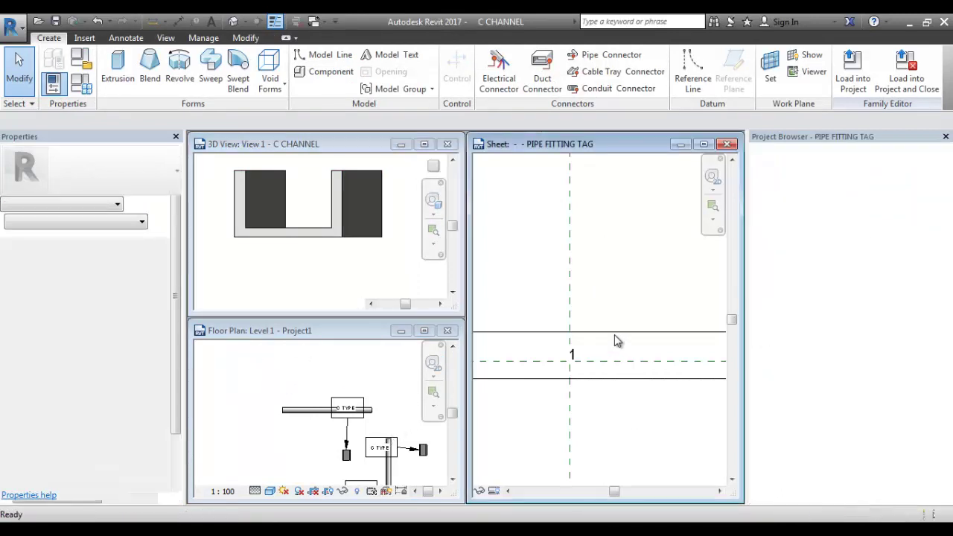
click(383, 410)
scroll(381, 410, up, 2)
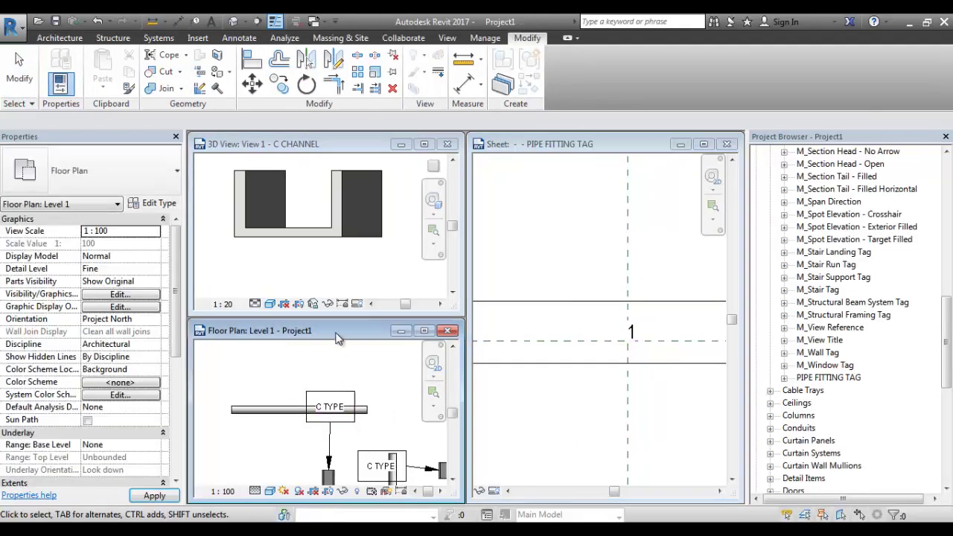
middle_drag(335, 338, 280, 312)
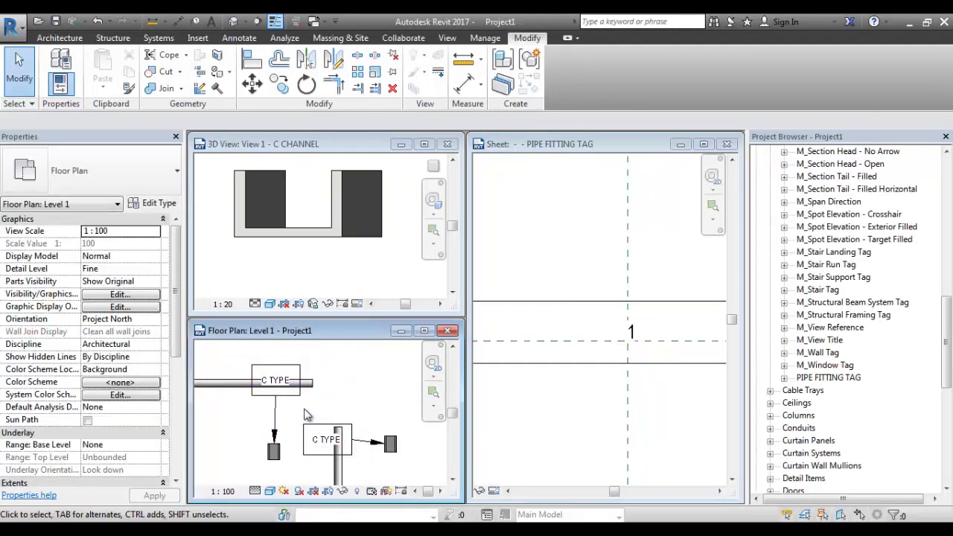
middle_drag(308, 414, 339, 368)
scroll(342, 380, down, 2)
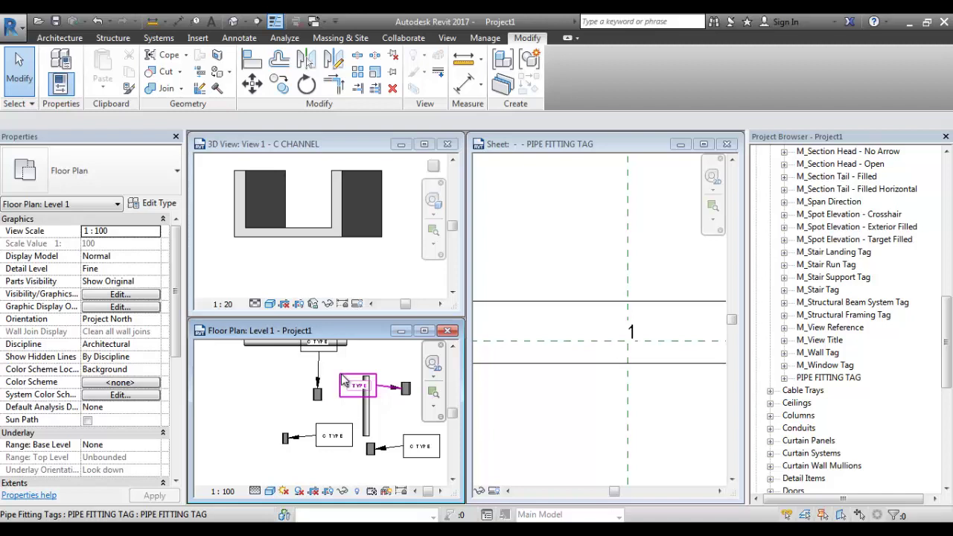
Close PIPE FITTING TAG, C CHANNEL and Project1, discarding unsaved changes.
click(733, 139)
click(446, 144)
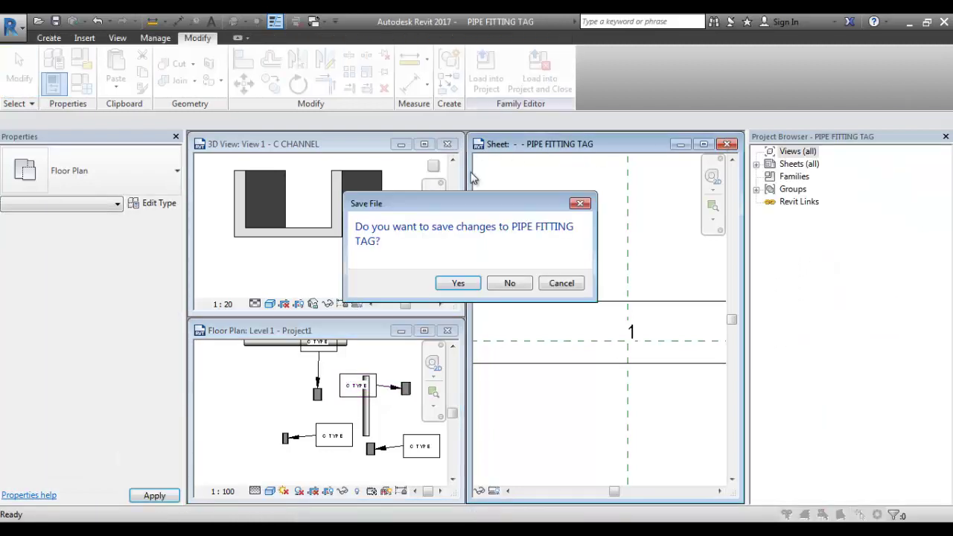
click(523, 284)
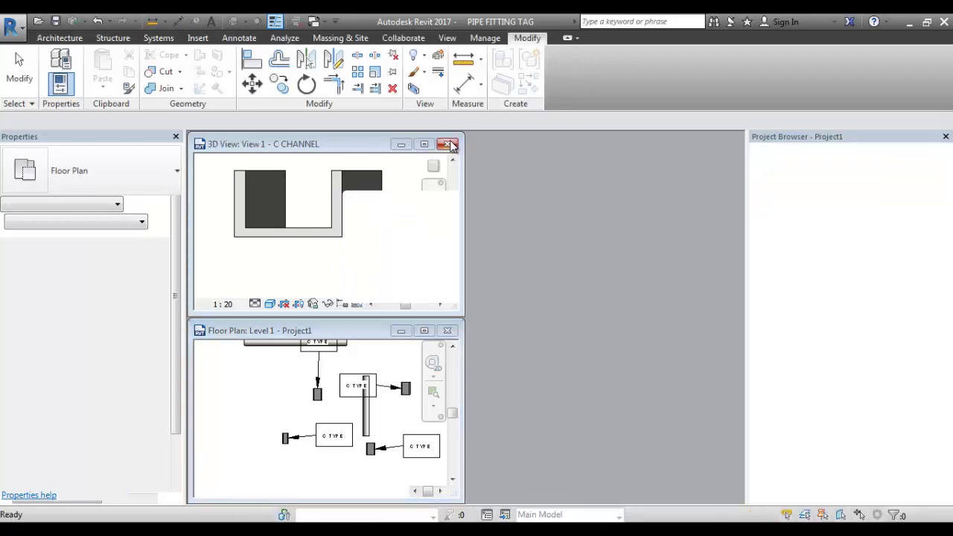
click(446, 145)
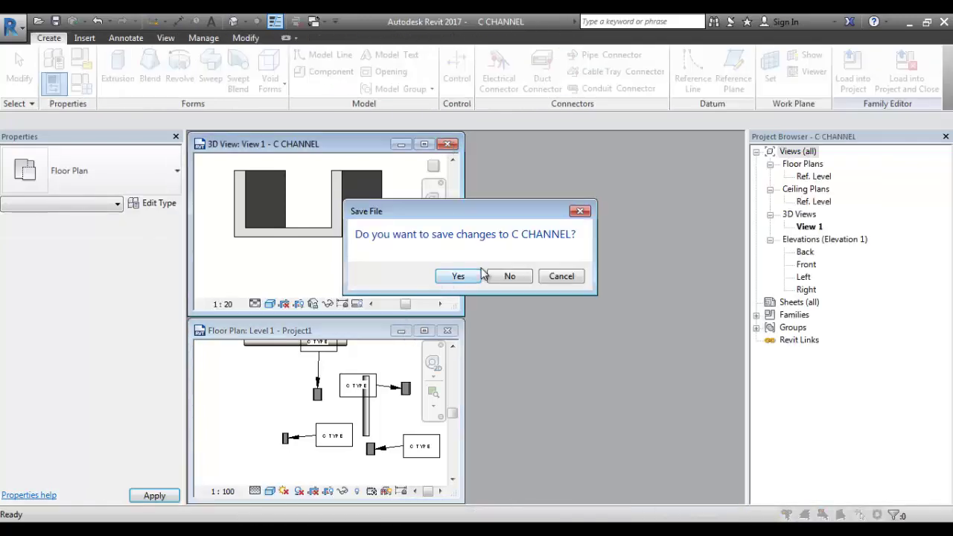
click(507, 275)
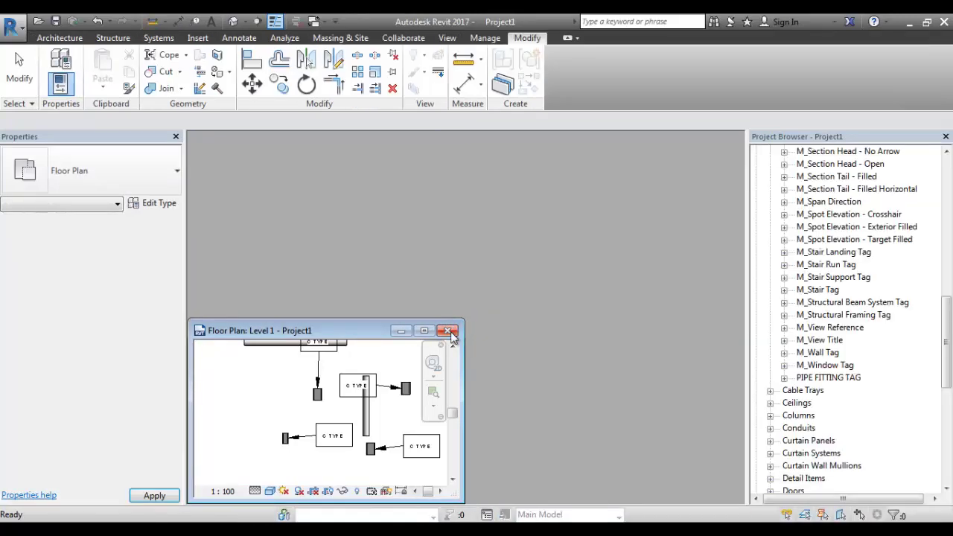
click(447, 330)
click(510, 281)
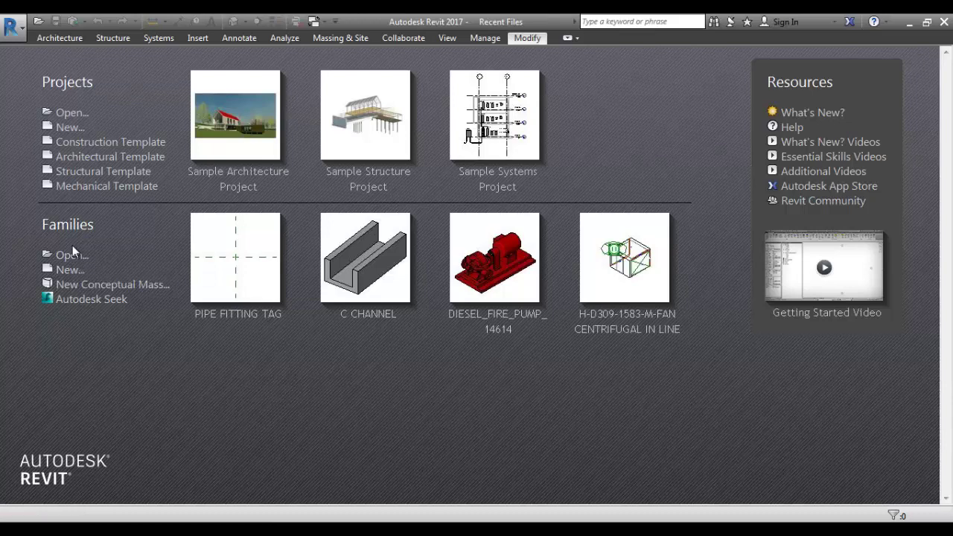
Open the C CHANNEL family from the Recent Files page.
click(369, 259)
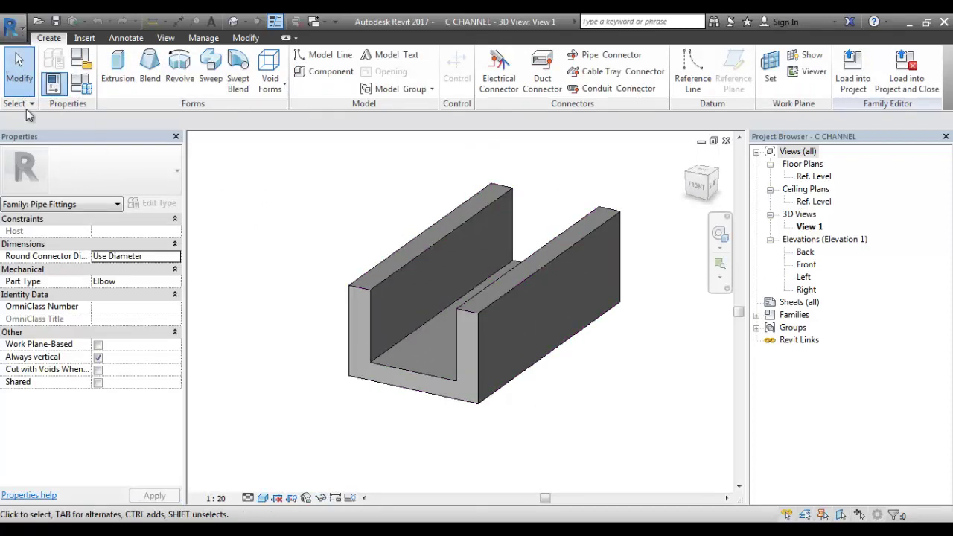
Create a new project, Project2, based on the Mechanical Template.
click(11, 26)
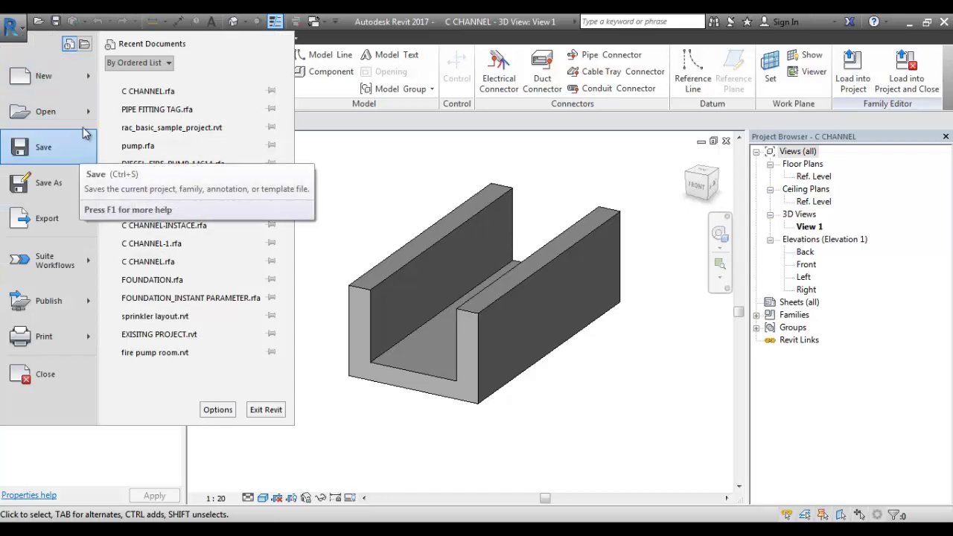
mouse_move(43, 75)
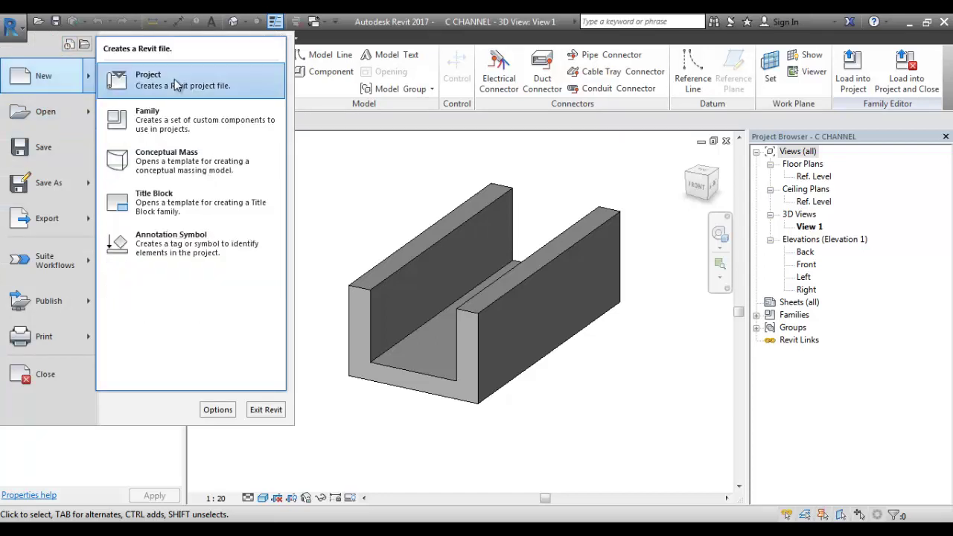
click(174, 79)
click(453, 202)
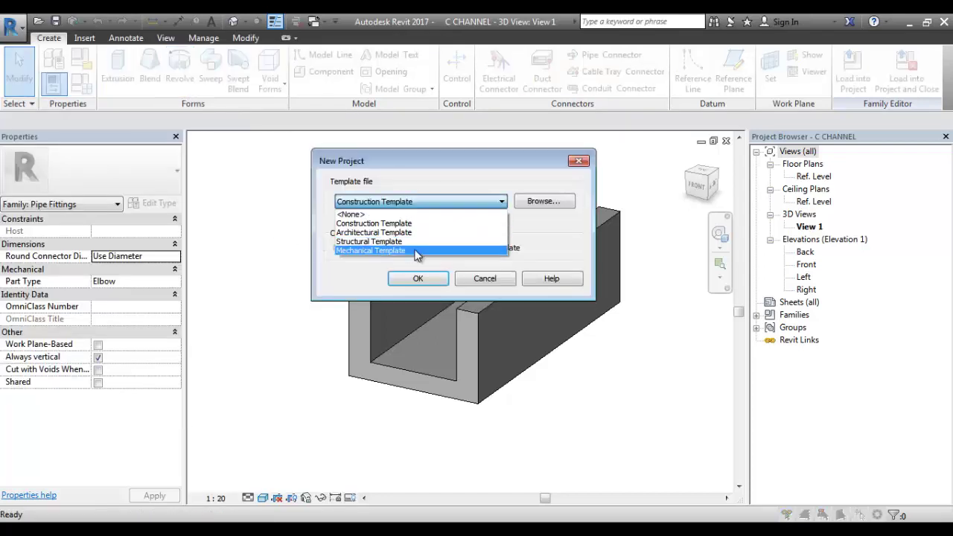
click(446, 250)
click(411, 279)
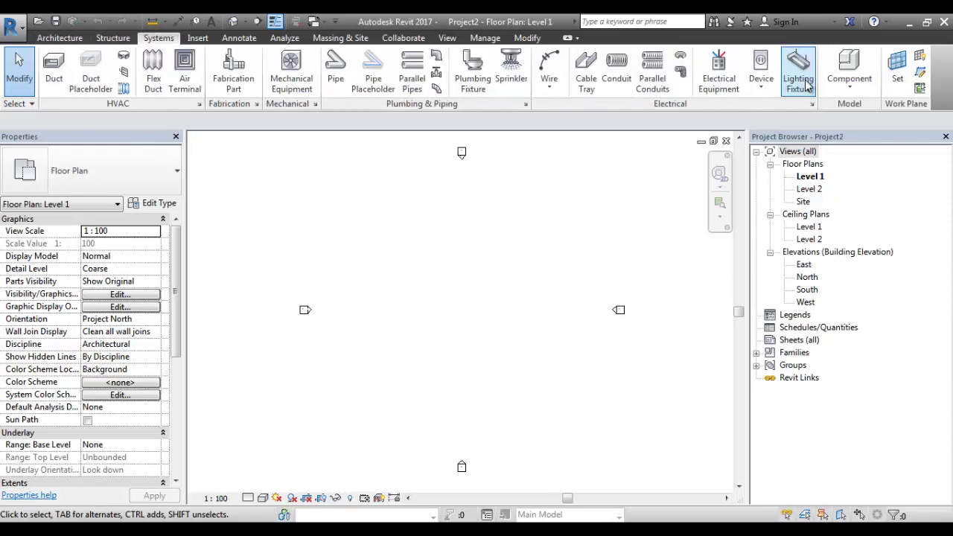
click(849, 88)
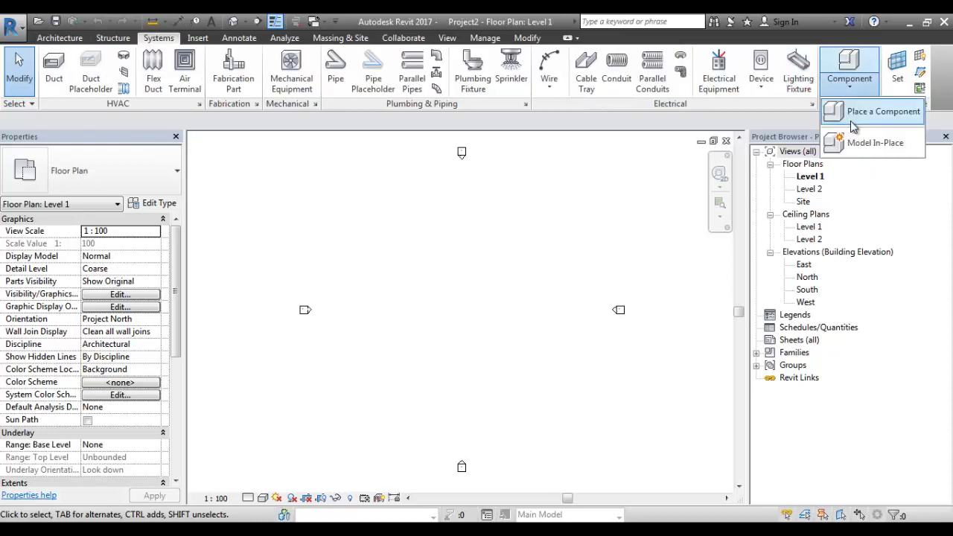
Start placing a component, then cancel the Load Family browser and the placement.
click(863, 113)
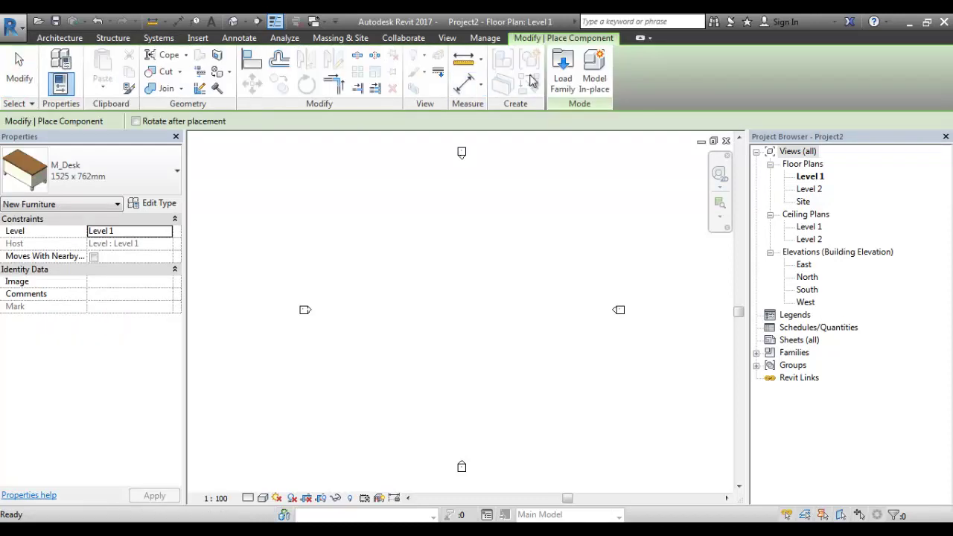
click(564, 79)
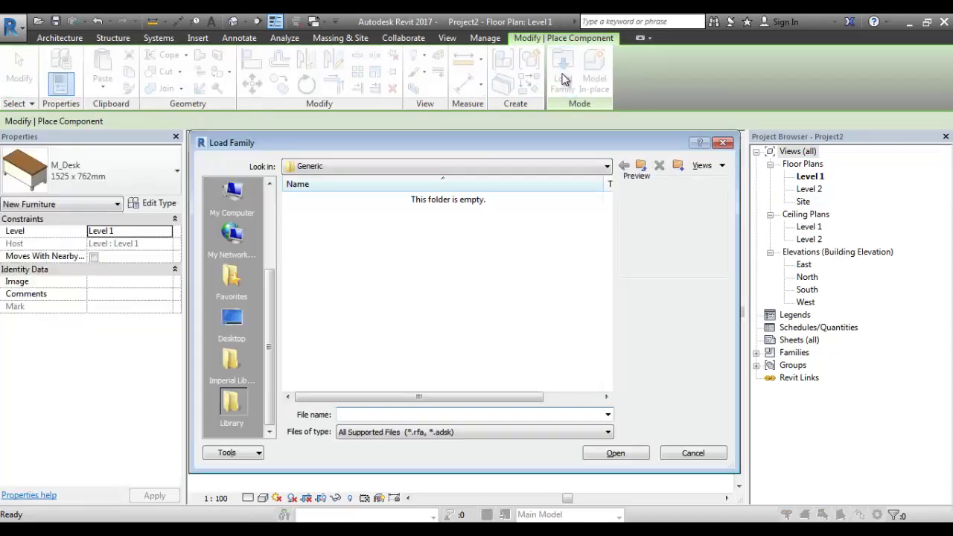
key(Escape)
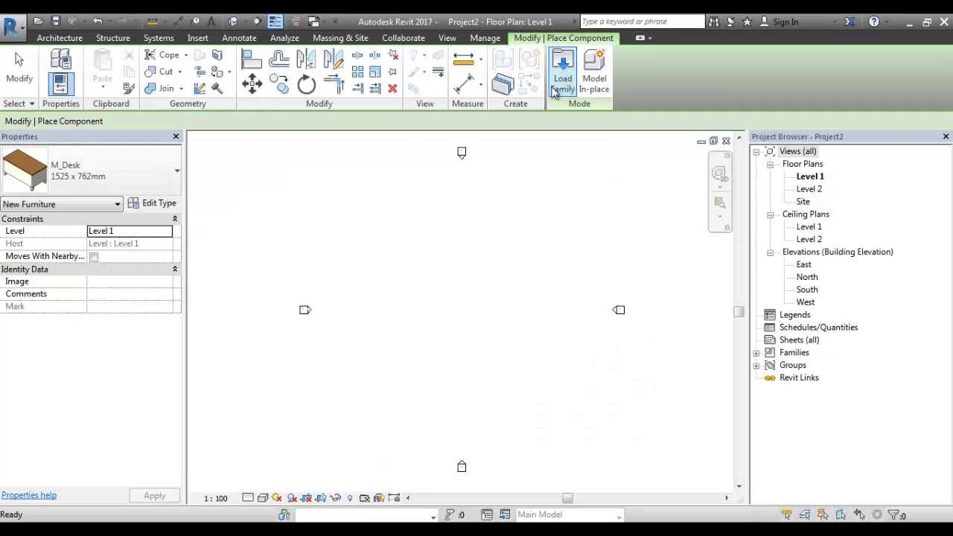
key(Escape)
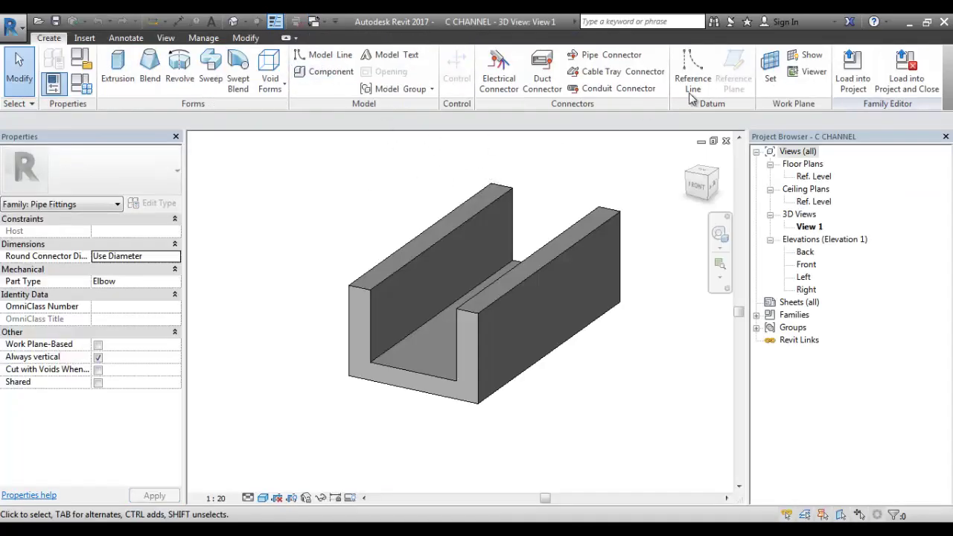
Load C CHANNEL into the project and place five channels on the Level 1 plan.
click(856, 73)
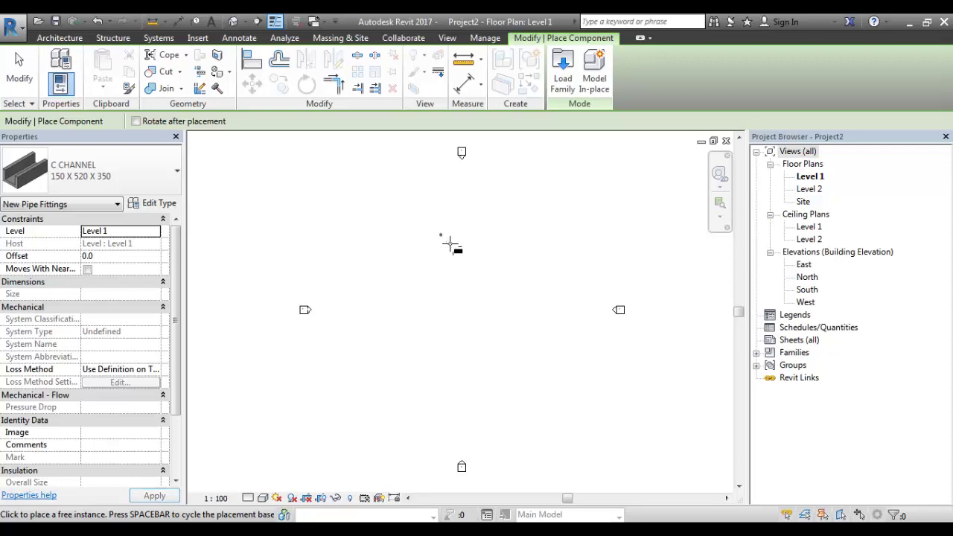
click(465, 213)
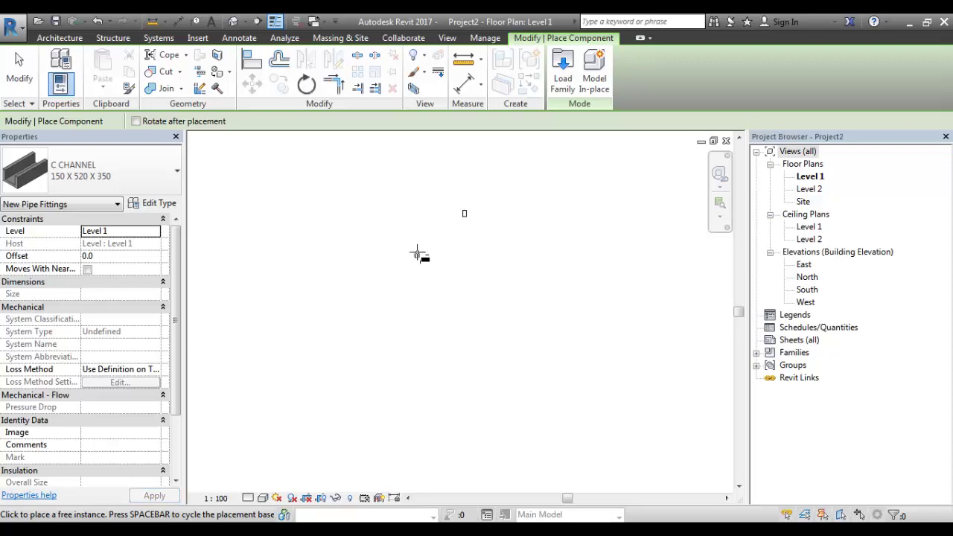
click(417, 255)
click(507, 254)
click(459, 300)
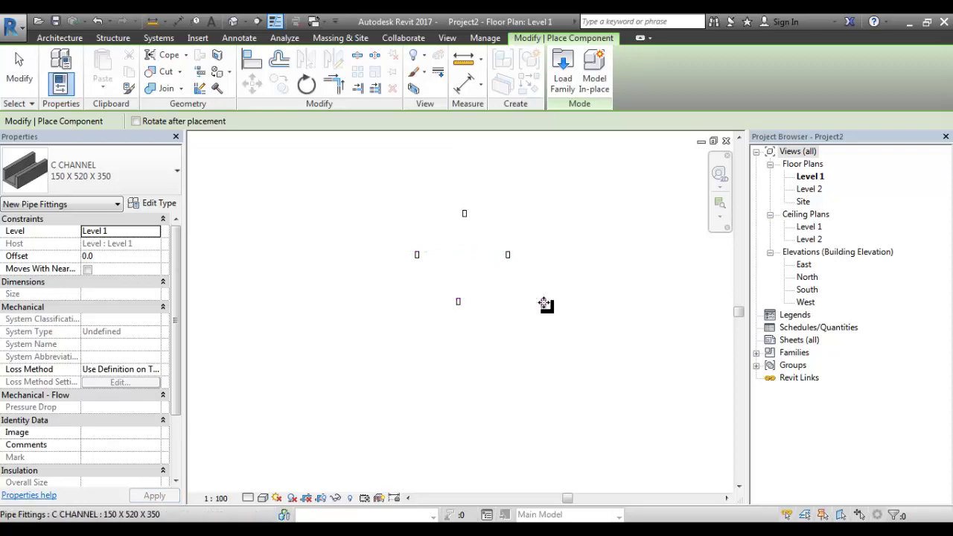
click(545, 302)
scroll(478, 229, up, 5)
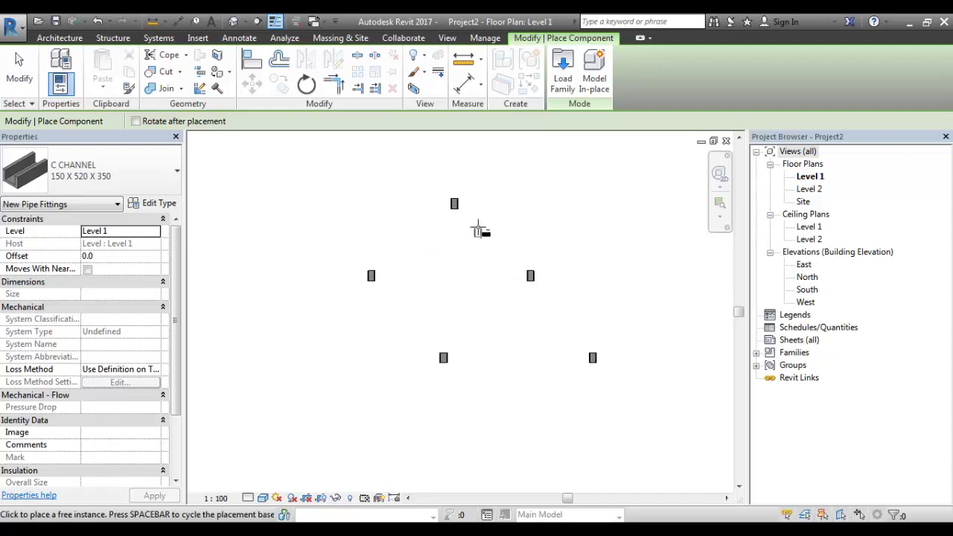
key(Escape)
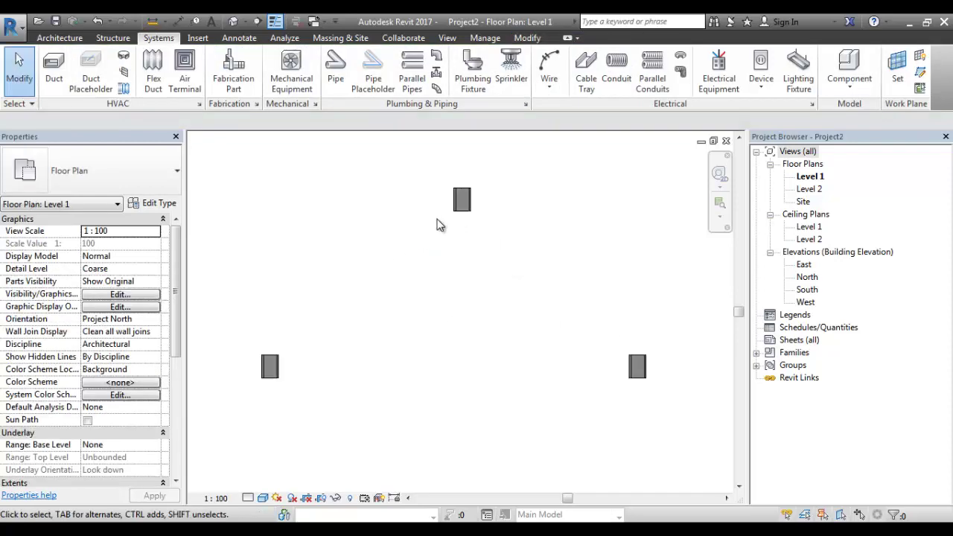
Draw a trial pipe at 1000 mm offset and set the view detail level to Fine.
key(p)
key(i)
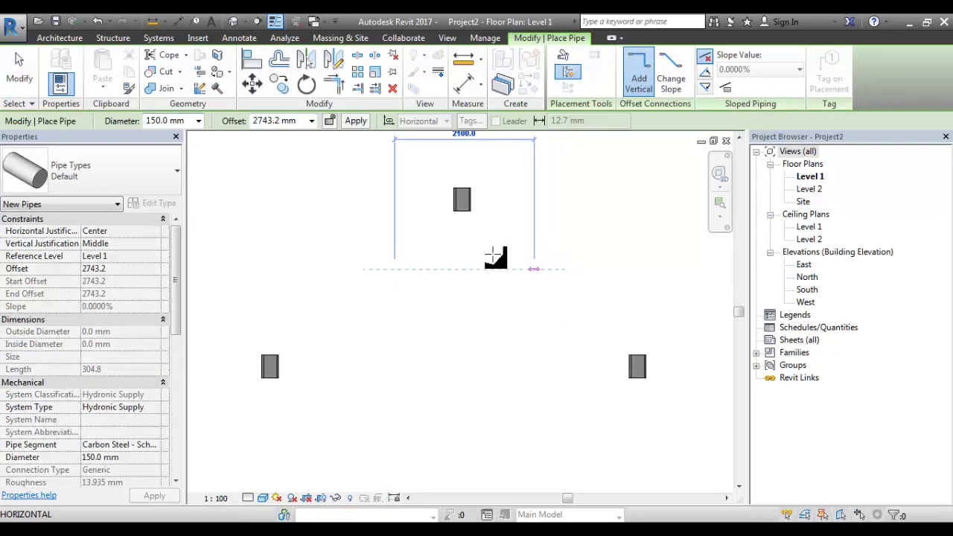
click(394, 269)
click(281, 120)
text(1)
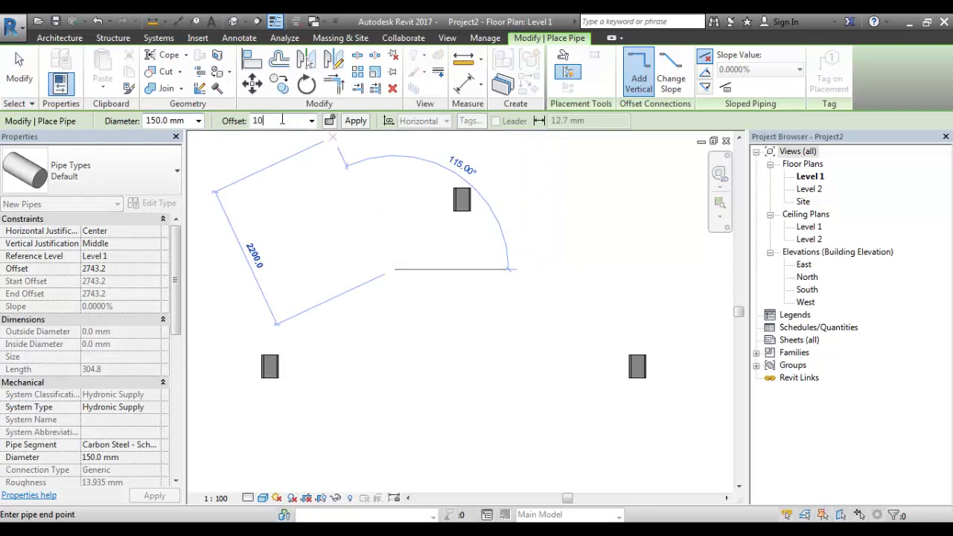
text(0)
key(Return)
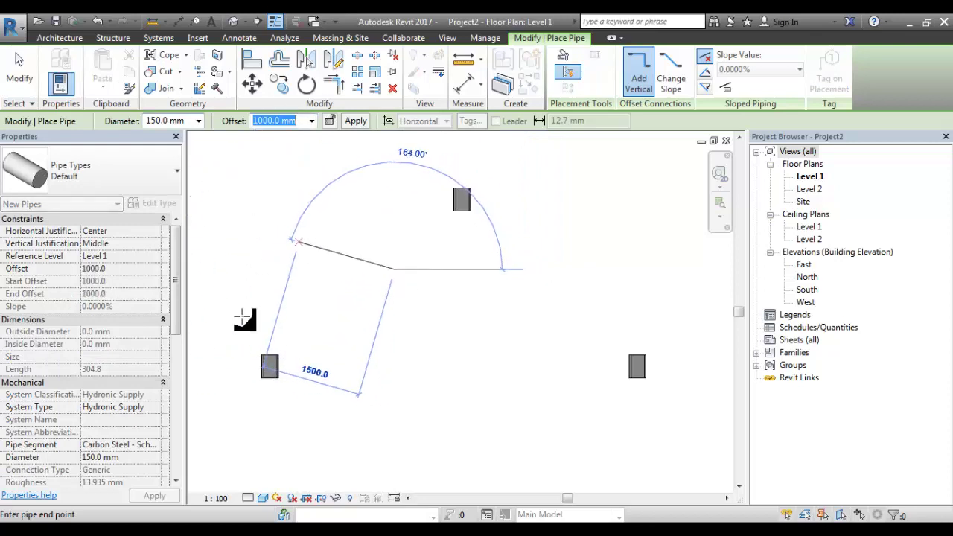
key(Escape)
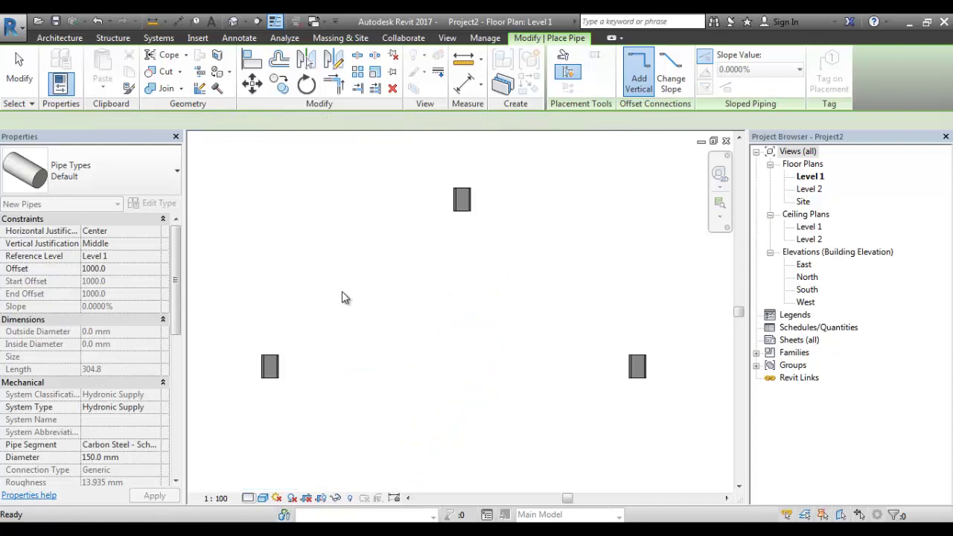
click(348, 286)
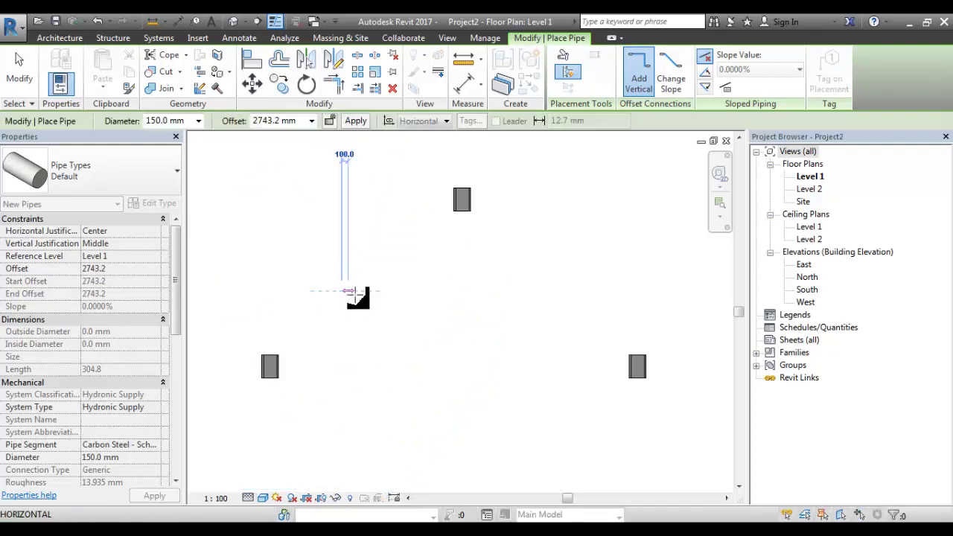
click(465, 292)
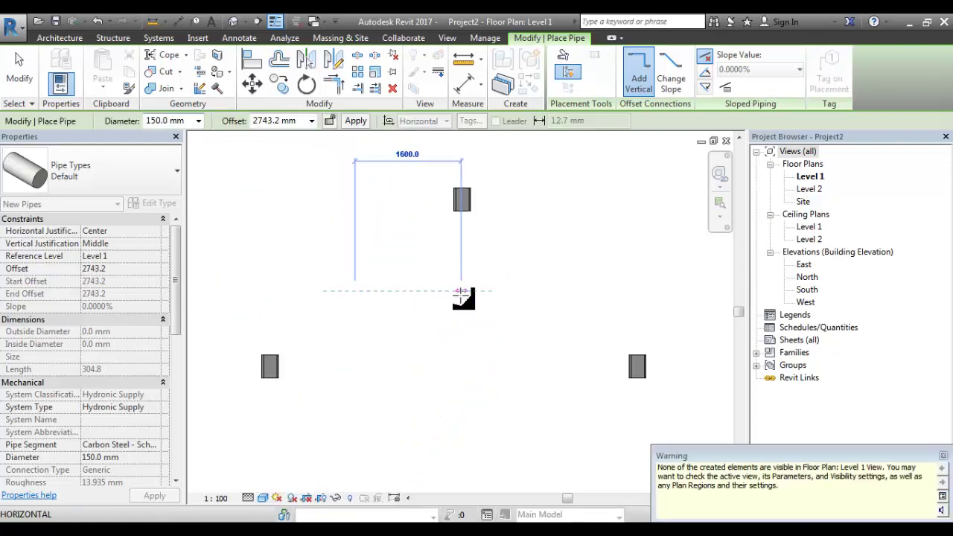
click(263, 497)
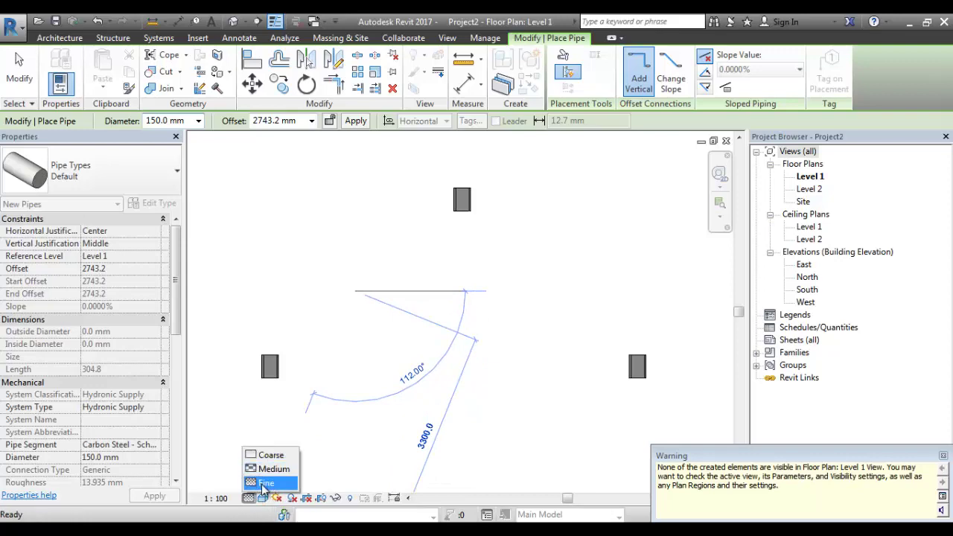
click(268, 480)
key(Escape)
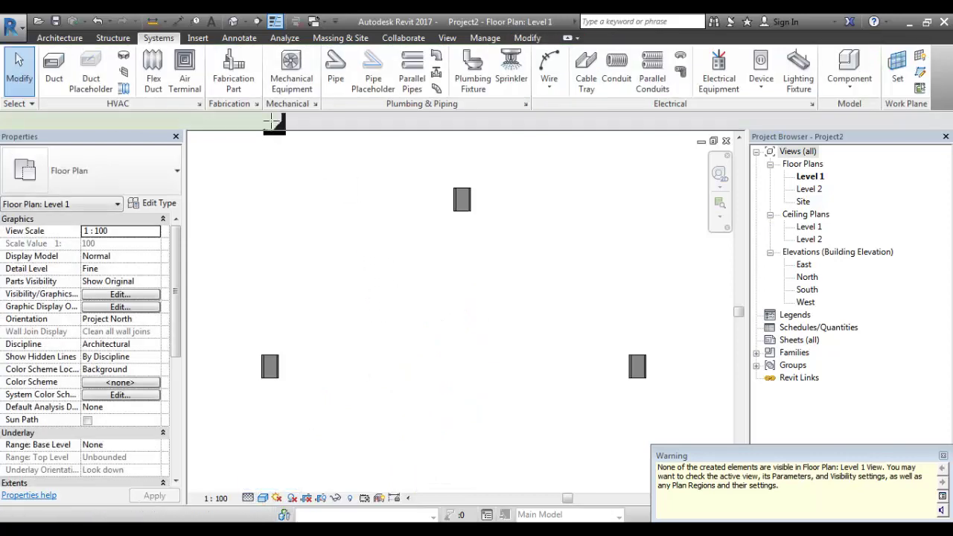
Draw an 1800 mm horizontal pipe at a 1200 mm offset.
key(p)
key(i)
click(290, 121)
text(1)
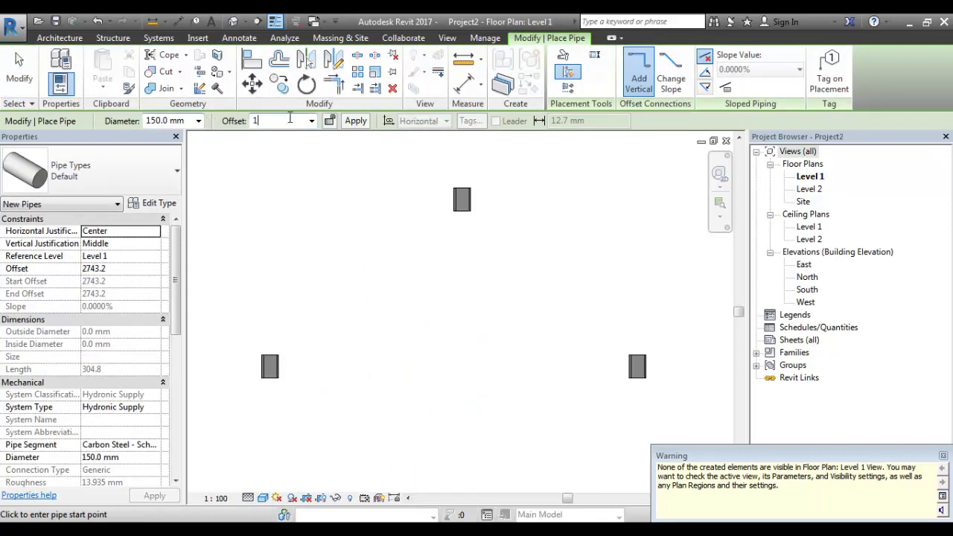
text(200.0)
click(349, 300)
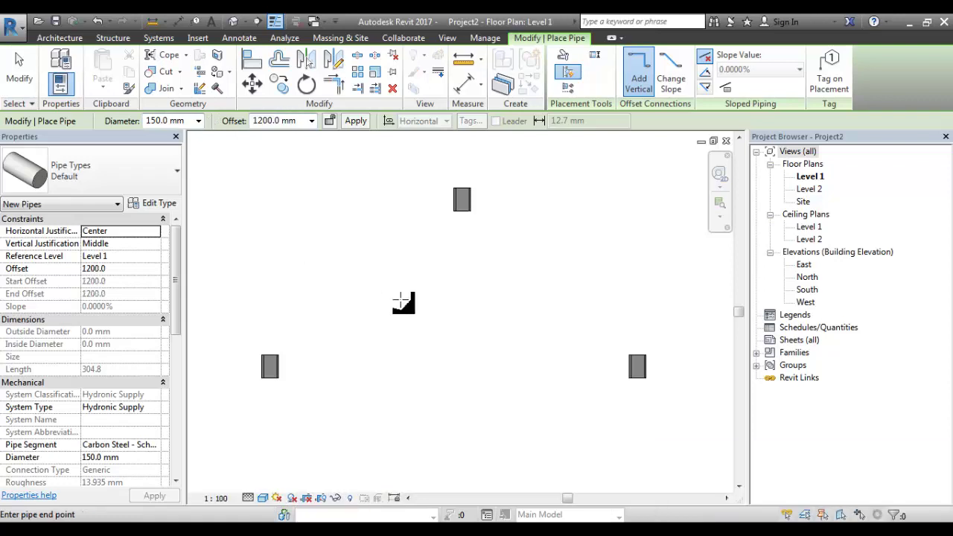
click(469, 301)
key(Escape)
key(Escape)
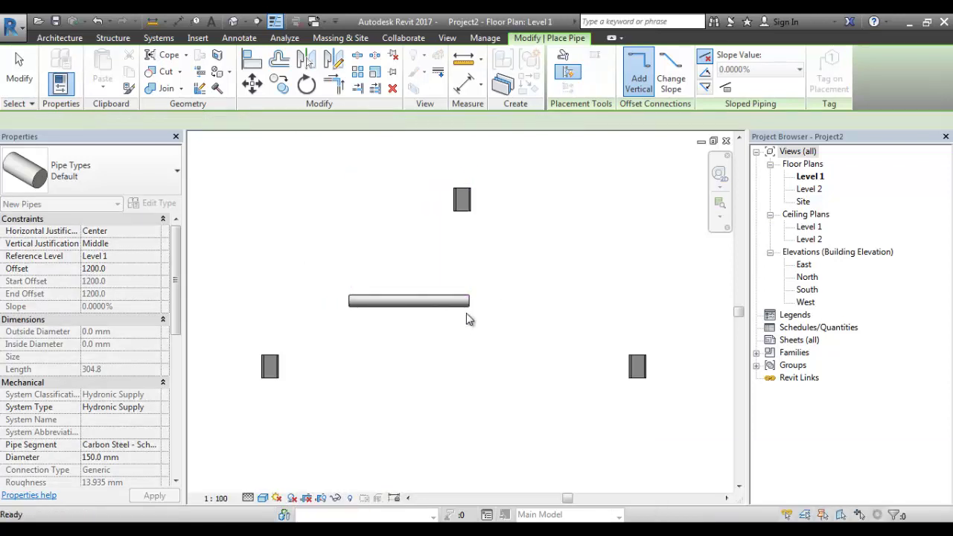
Draw an angled pipe up and to the right toward the right-hand fitting.
click(477, 328)
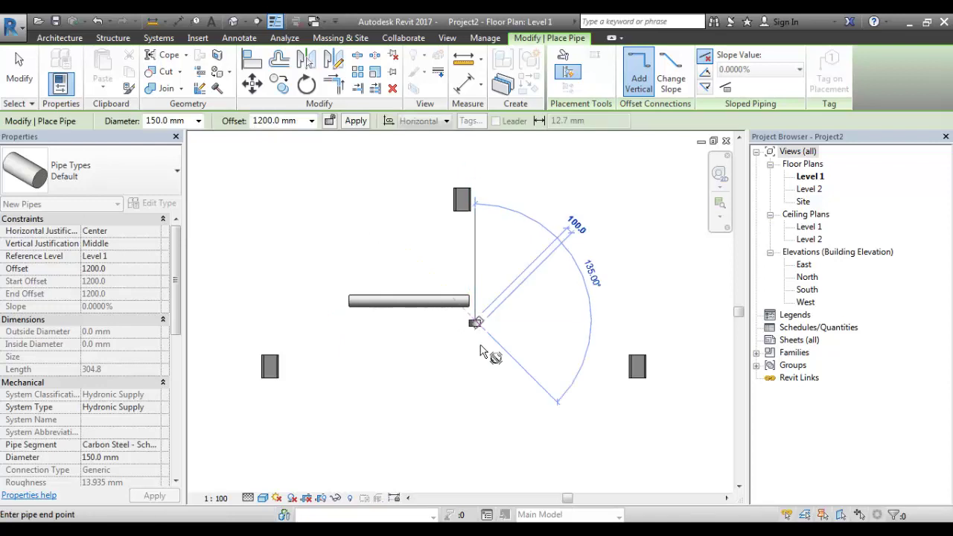
key(Escape)
key(Escape)
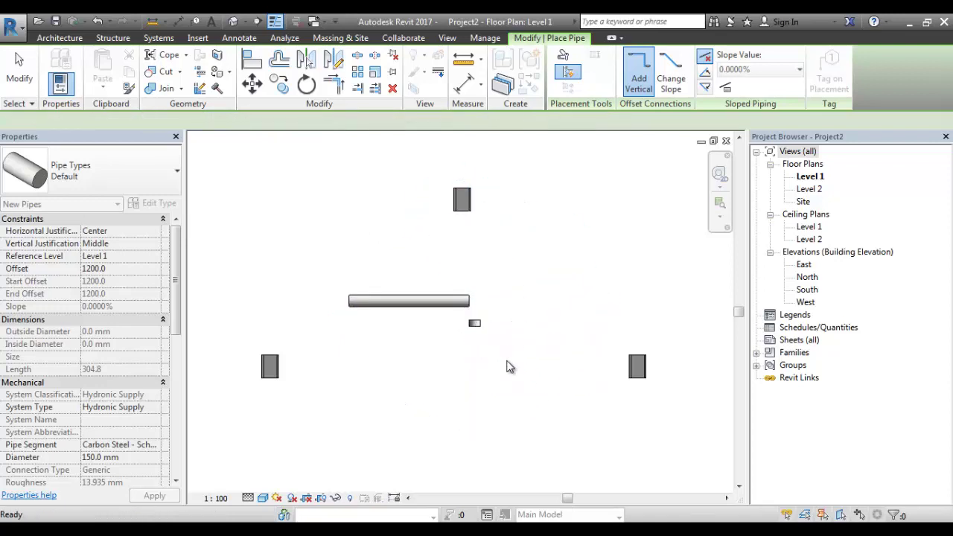
click(505, 359)
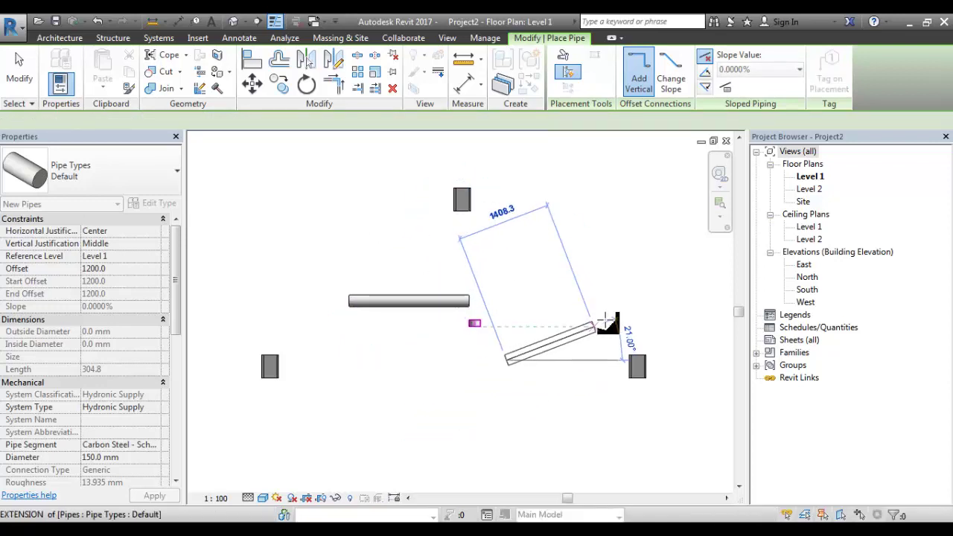
click(616, 286)
key(Escape)
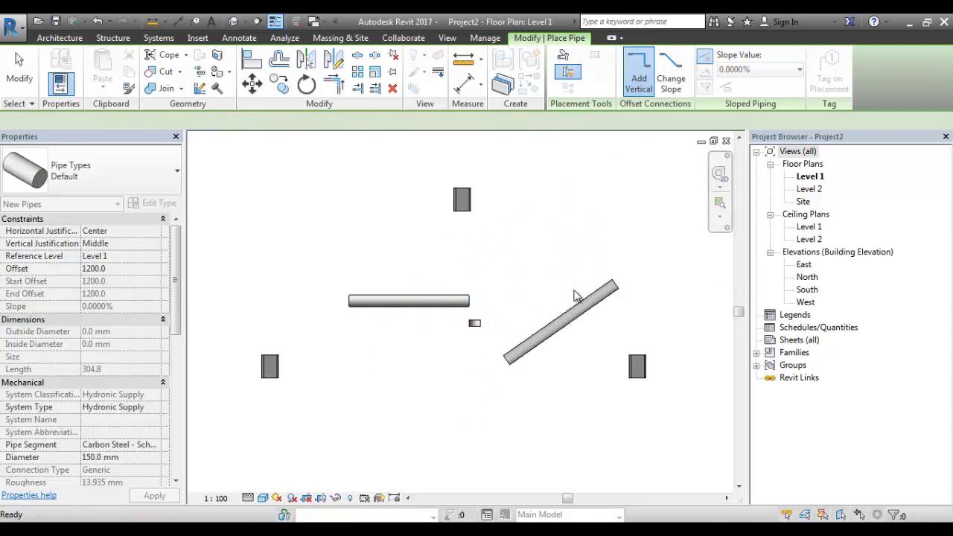
key(Escape)
scroll(532, 341, down, 1)
scroll(478, 348, down, 1)
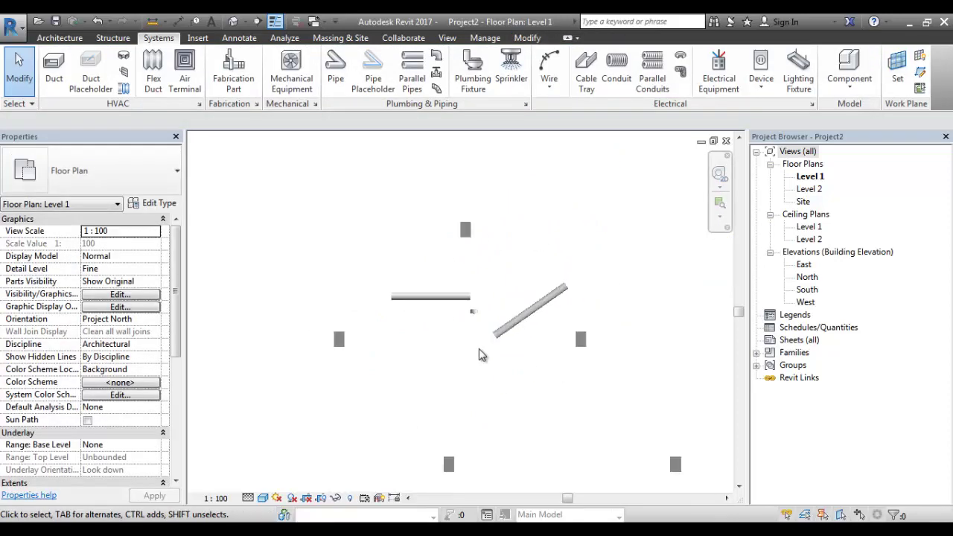
Recentre the Level 1 plan on the channels and check the top C-channel fitting.
scroll(560, 318, up, 1)
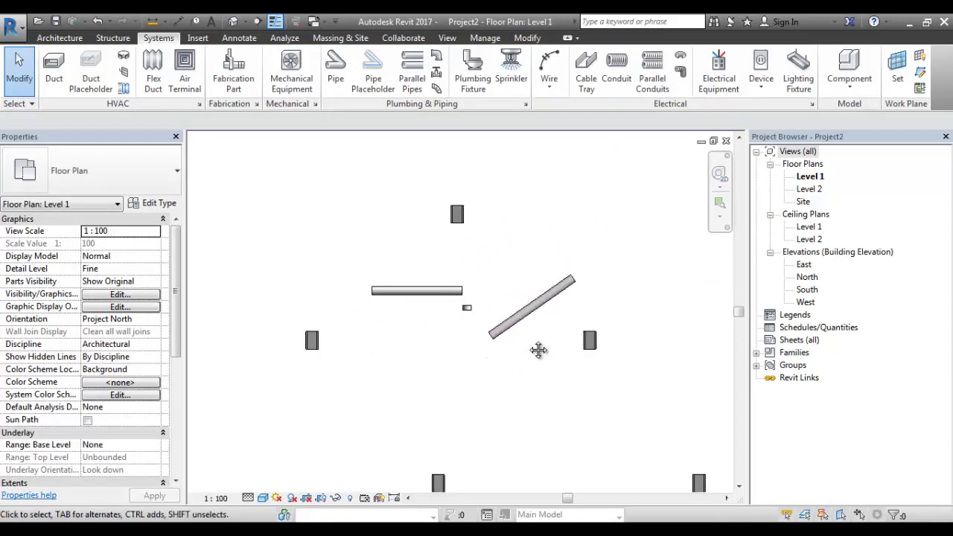
middle_drag(523, 306, 508, 264)
scroll(468, 218, up, 1)
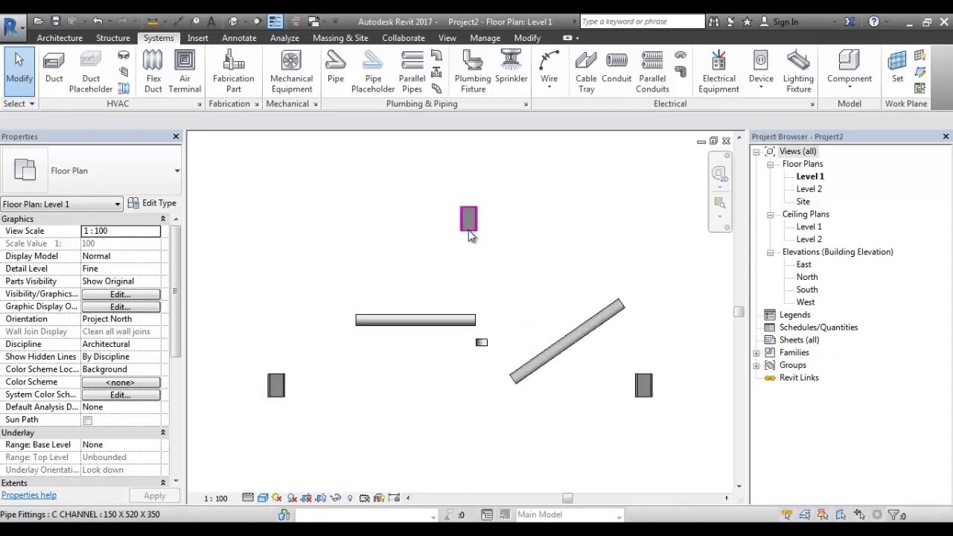
scroll(450, 213, up, 1)
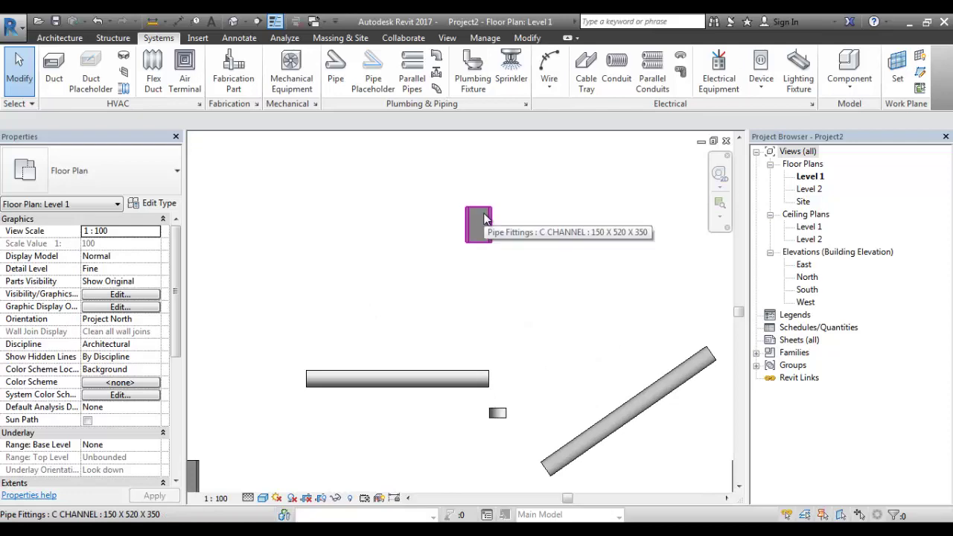
click(490, 214)
key(Escape)
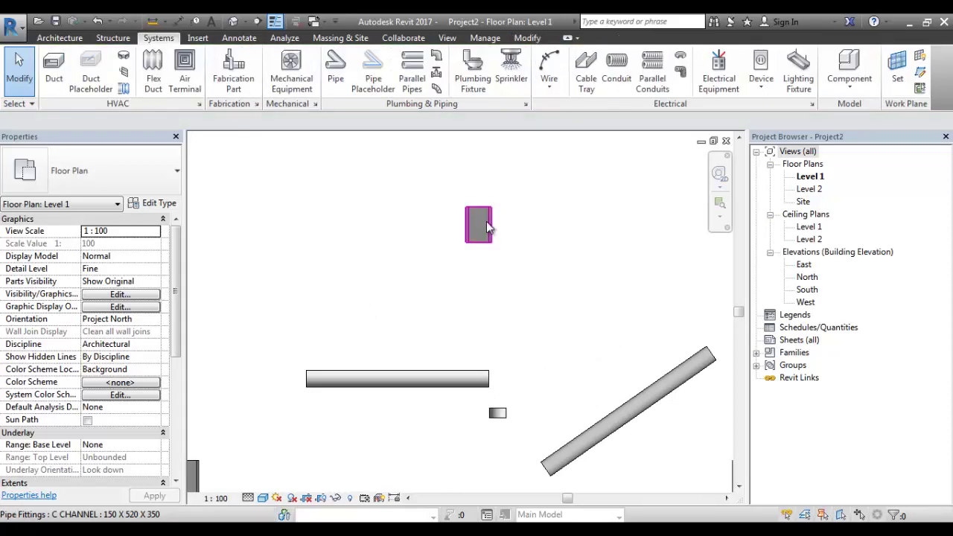
scroll(485, 223, up, 1)
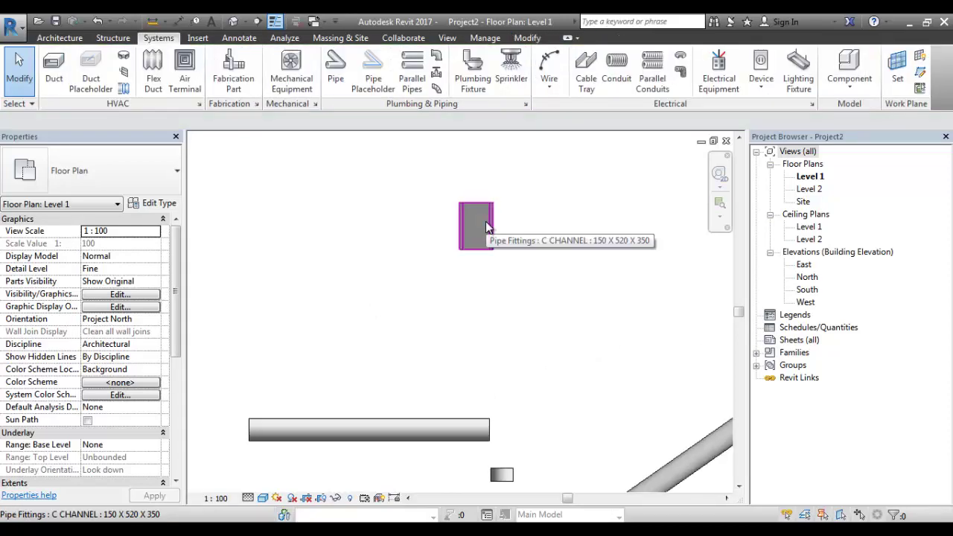
Turn off the Pipe Fittings category via VG, then select the top C-channel fitting.
key(v)
key(v)
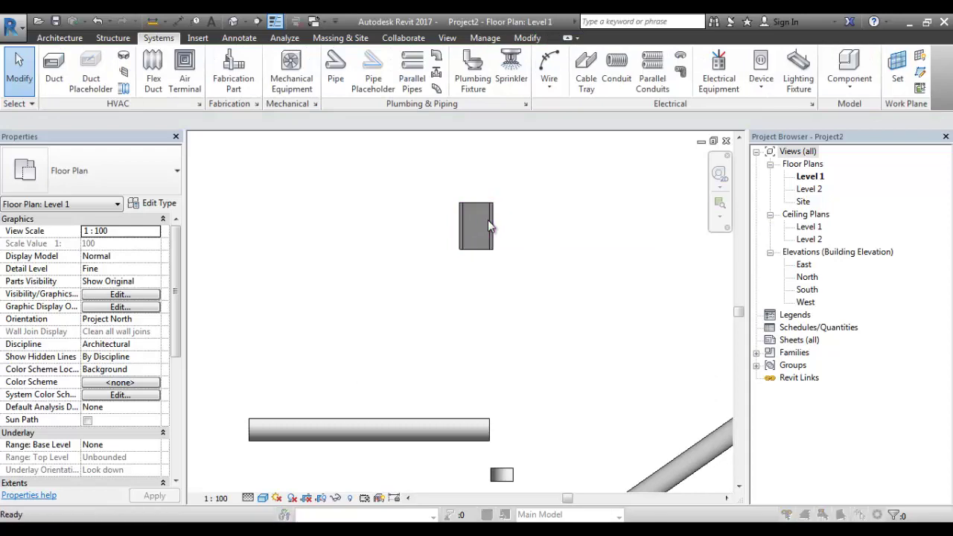
click(303, 270)
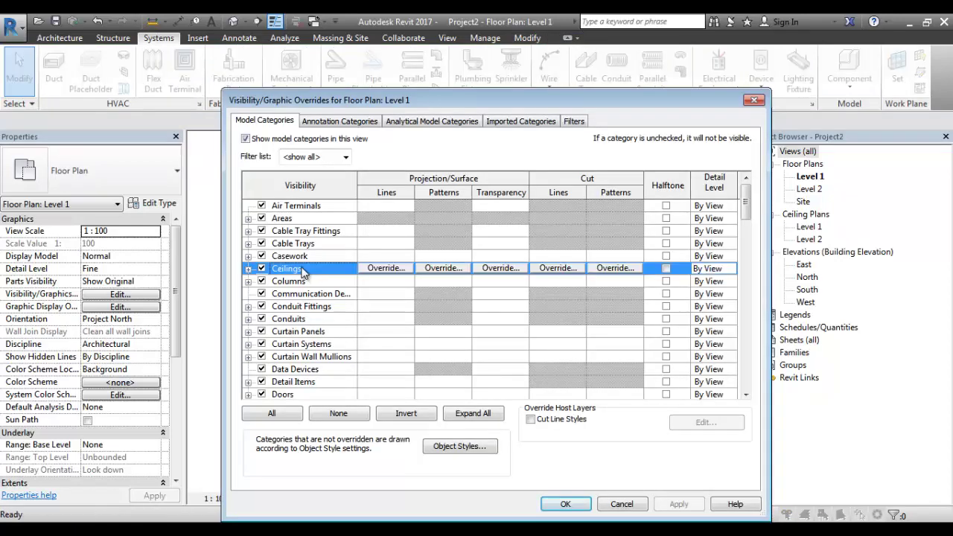
key(p)
key(i)
scroll(311, 320, down, 1)
key(Down)
key(space)
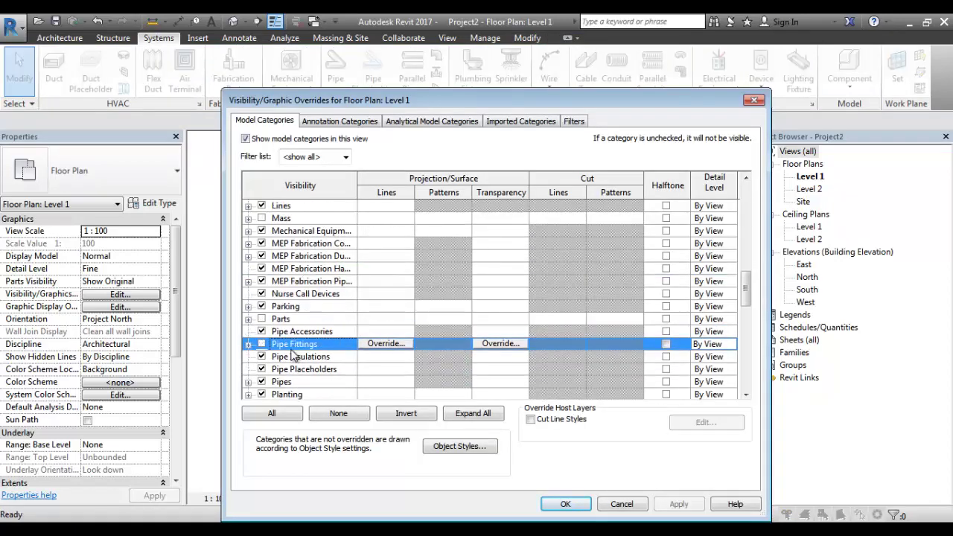
click(565, 509)
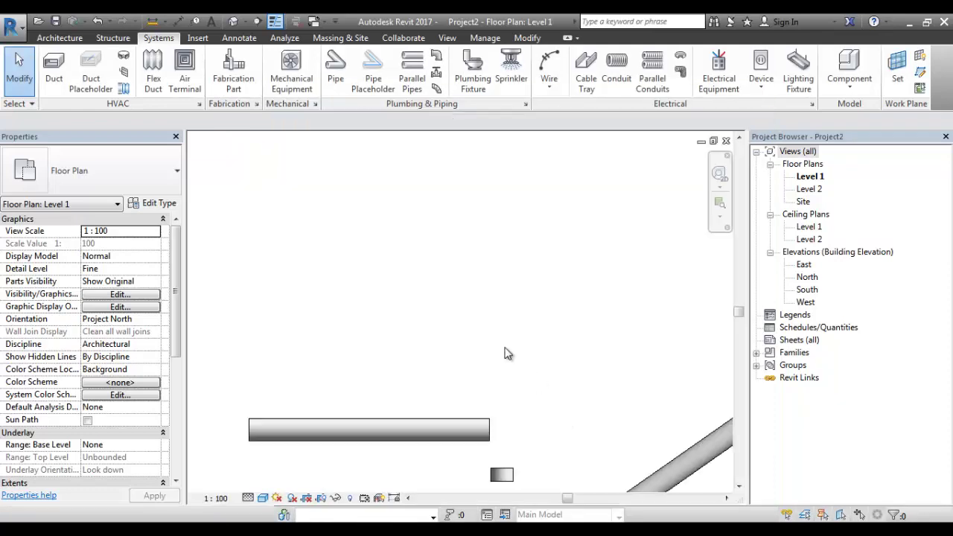
scroll(491, 302, up, 3)
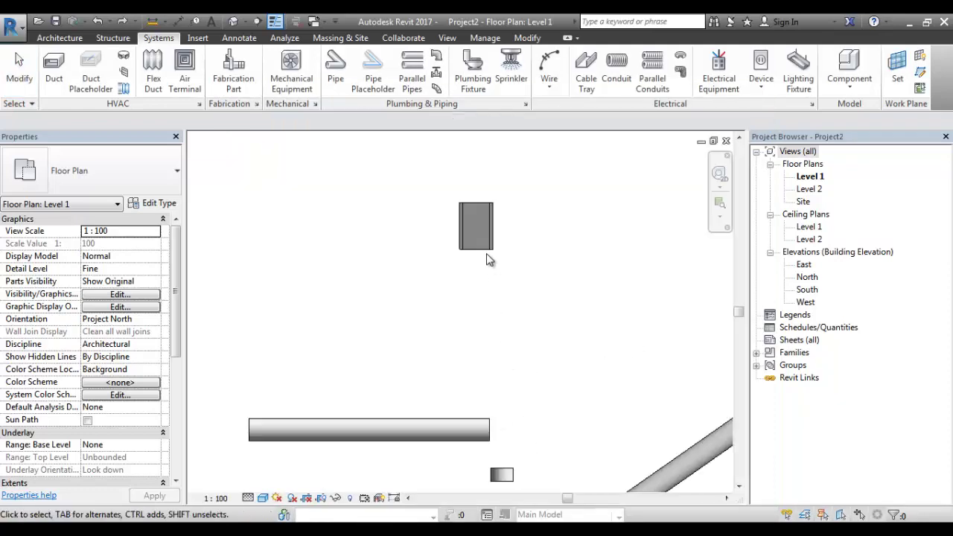
click(484, 242)
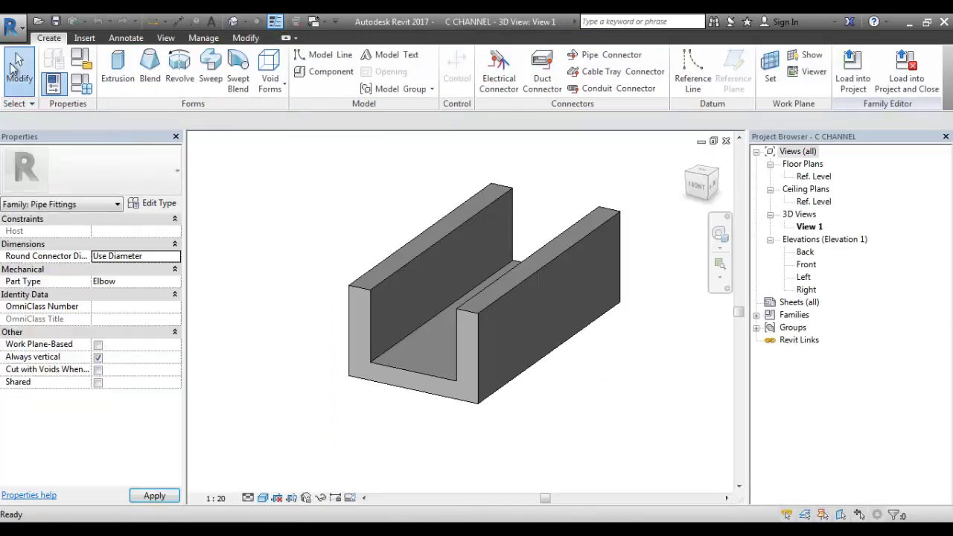
Change the C CHANNEL family category to Generic Models after Mass is refused.
click(82, 58)
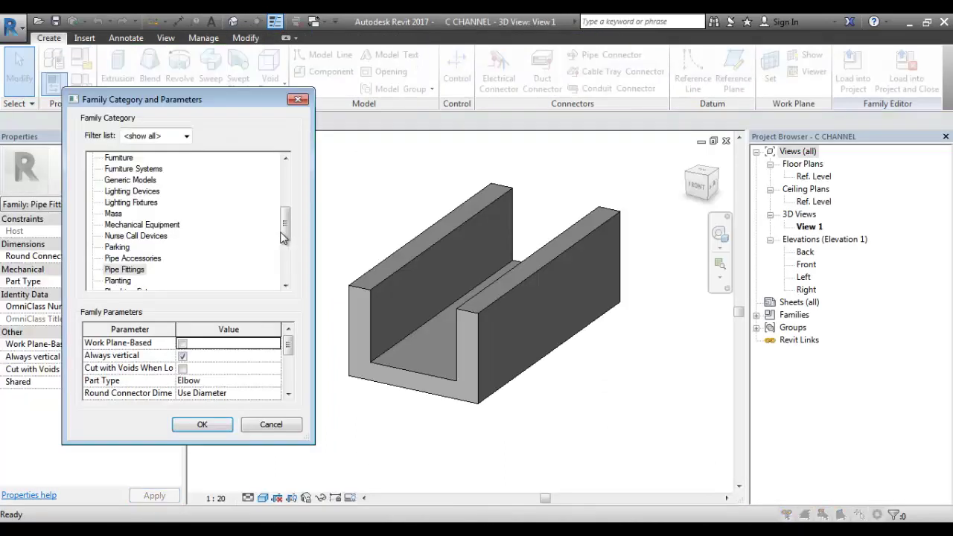
click(118, 216)
key(Return)
click(125, 258)
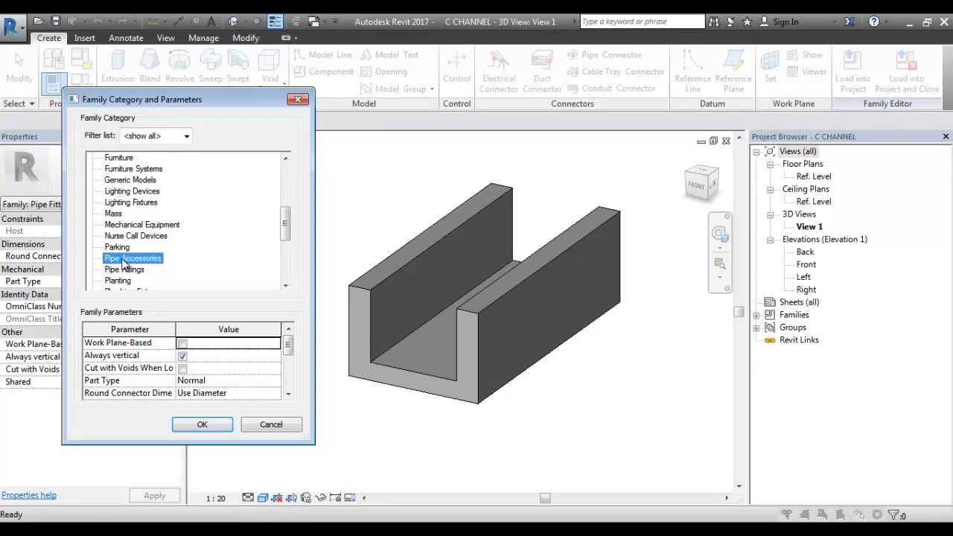
key(g)
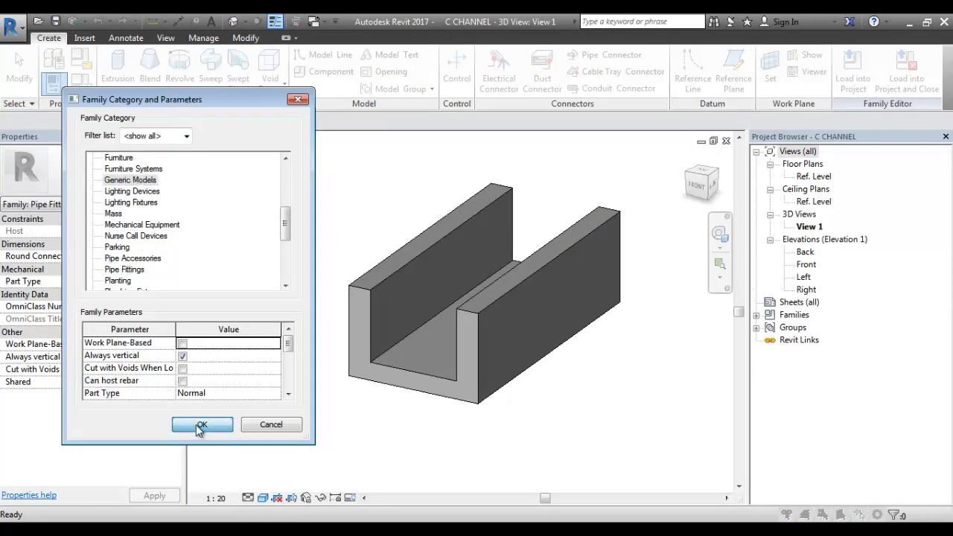
click(202, 424)
Load the C CHANNEL family into the project, overwriting the existing version and parameters.
click(856, 71)
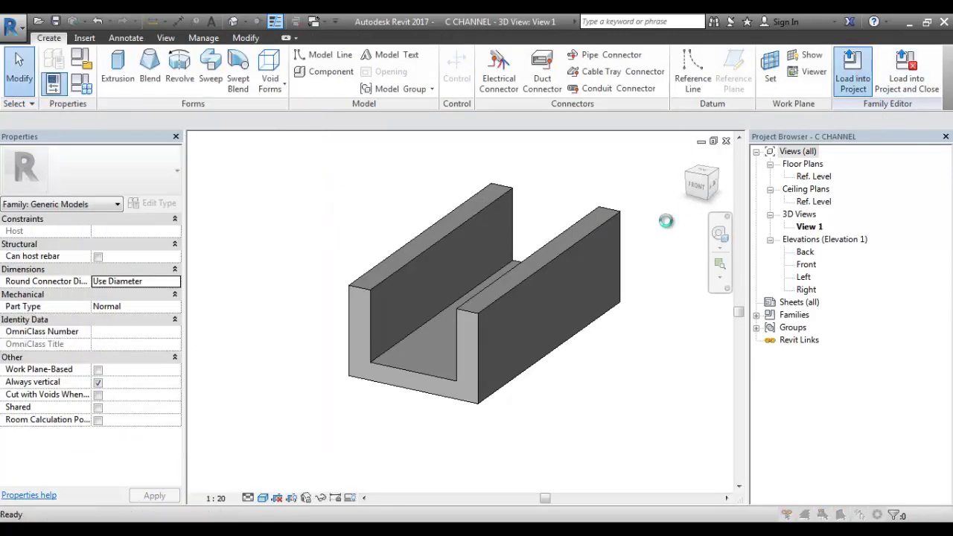
click(484, 273)
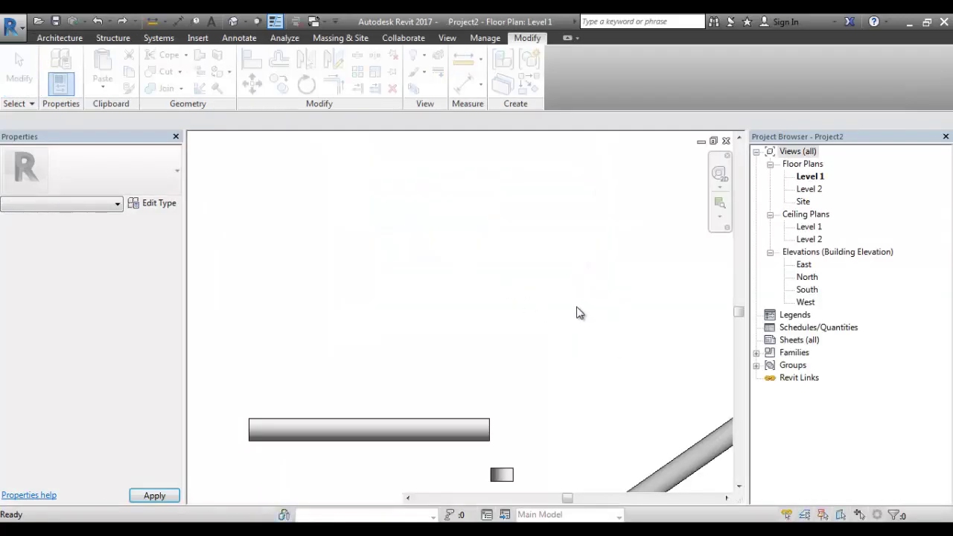
click(480, 182)
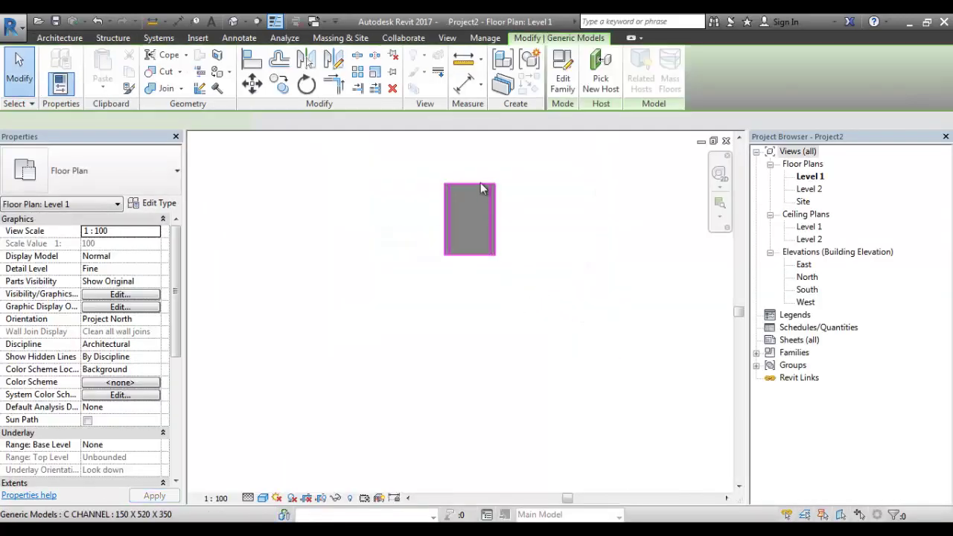
click(468, 181)
scroll(475, 197, down, 3)
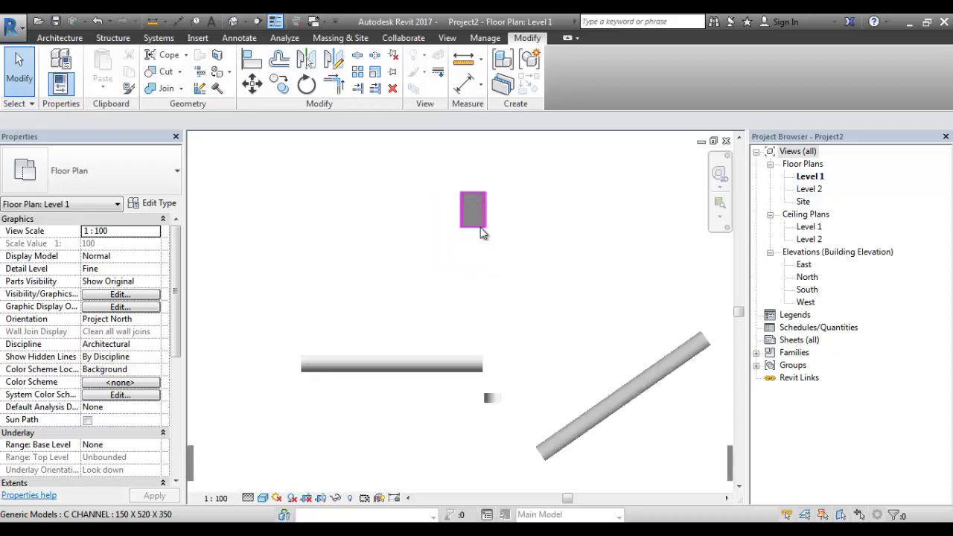
scroll(476, 223, down, 1)
Toggle Pipe Fittings visibility in the Level 1 plan's Visibility/Graphics settings with VG.
key(v)
key(g)
click(297, 284)
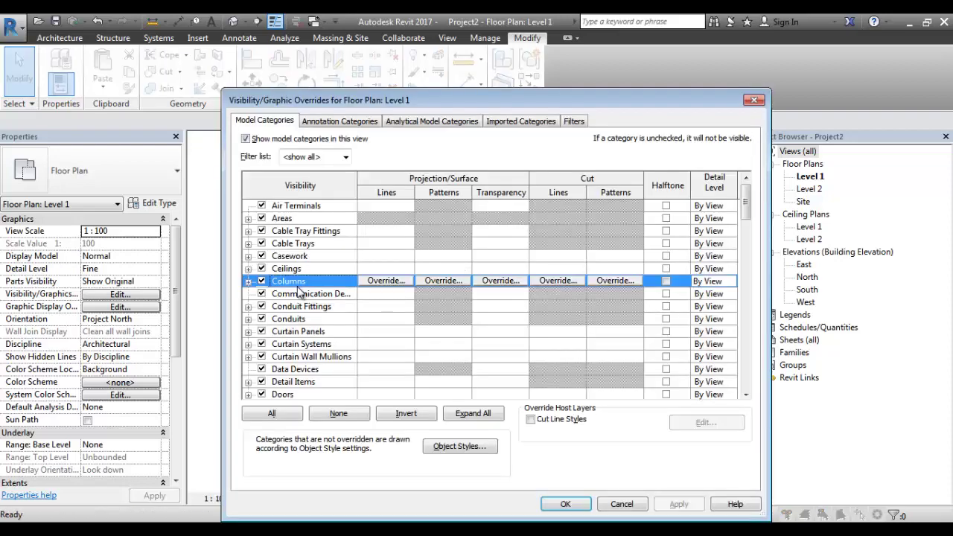
scroll(297, 286, down, 10)
click(305, 368)
scroll(305, 335, down, 1)
click(308, 344)
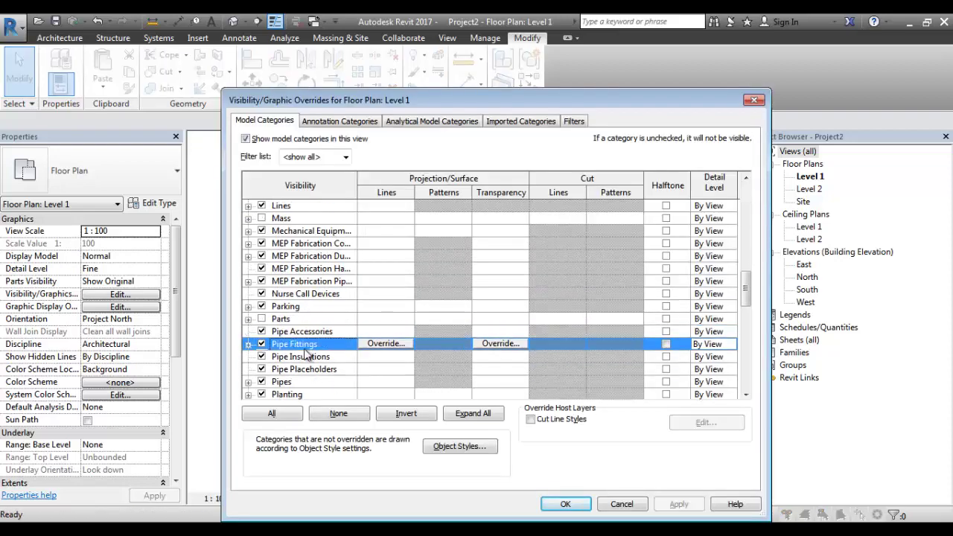
key(space)
click(565, 504)
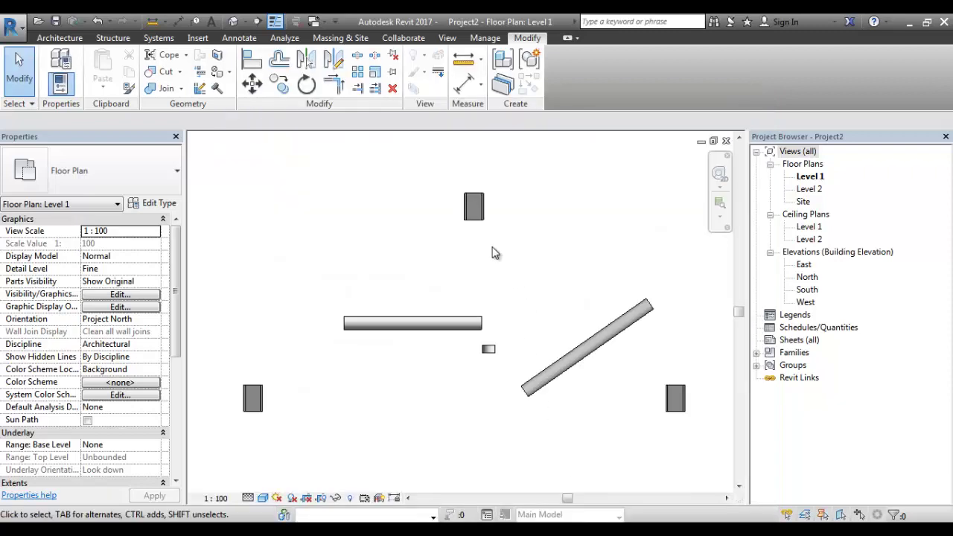
Select the C CHANNEL element at the top of the plan, then clear the selection.
scroll(461, 192, up, 1)
scroll(469, 193, down, 4)
scroll(471, 192, down, 1)
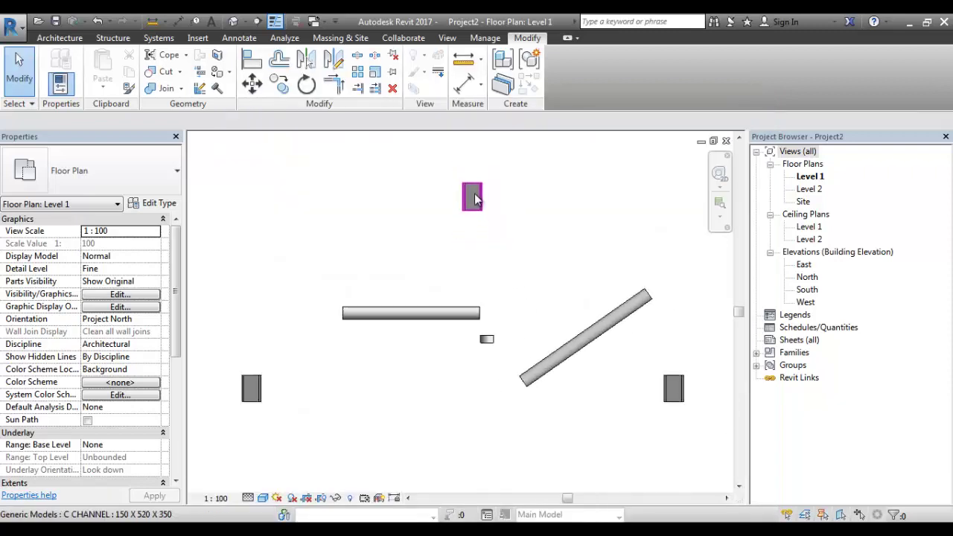
click(477, 192)
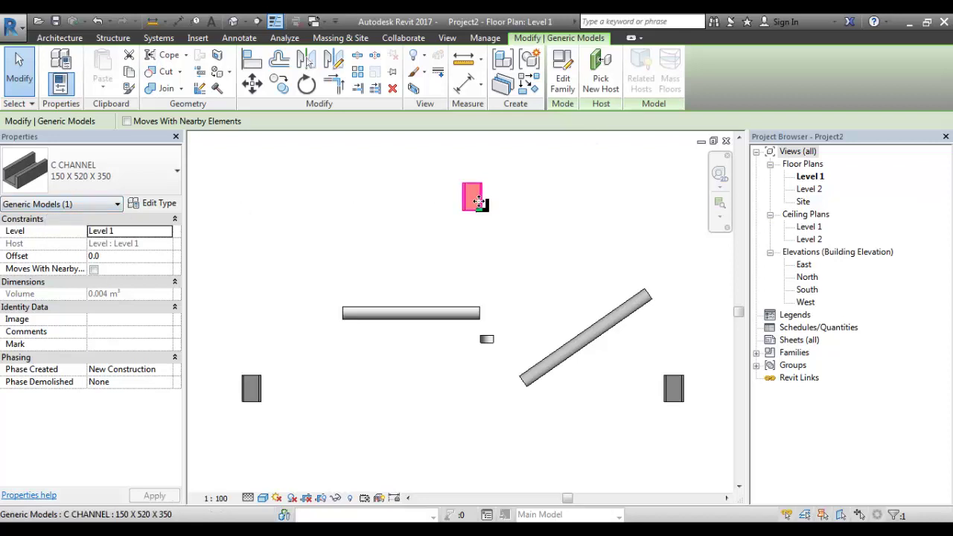
click(386, 251)
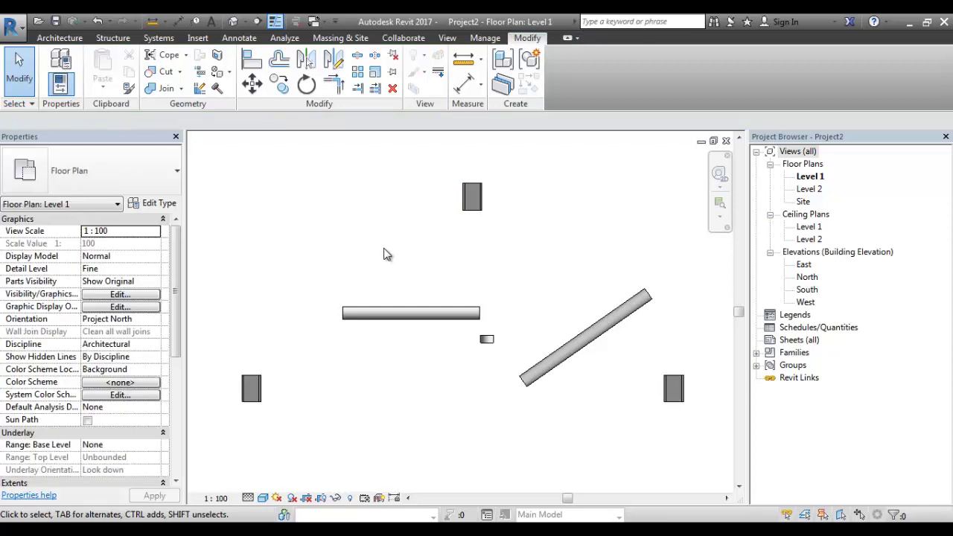
key(v)
key(v)
click(311, 293)
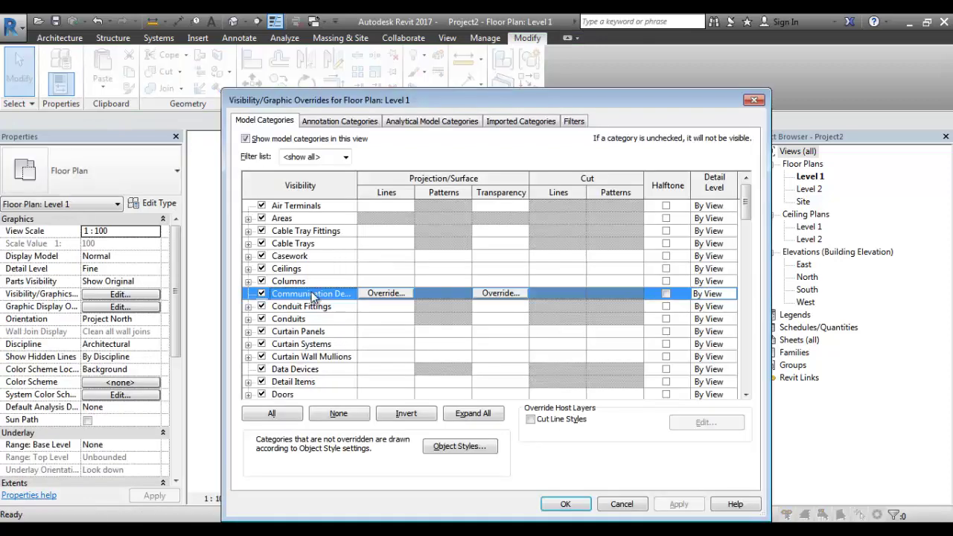
key(p)
key(i)
click(291, 307)
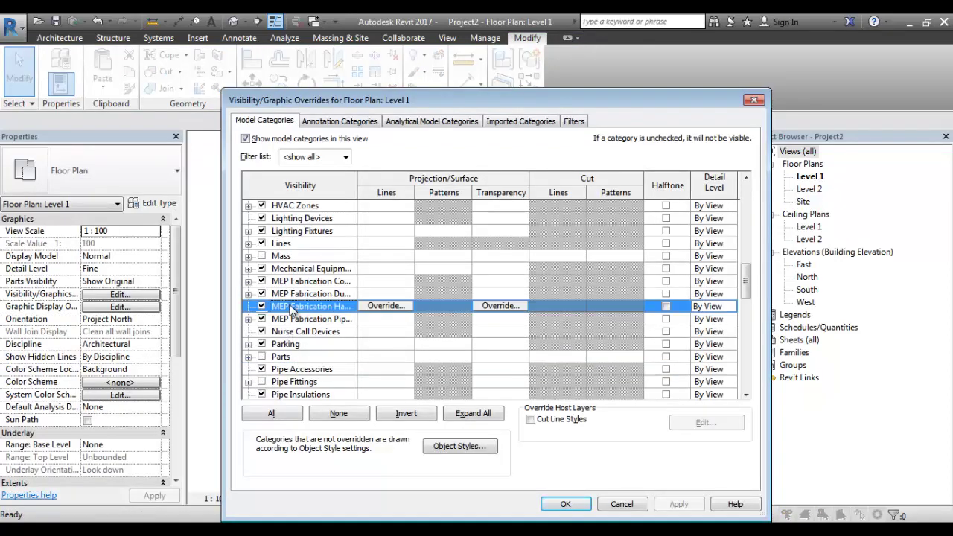
key(g)
key(space)
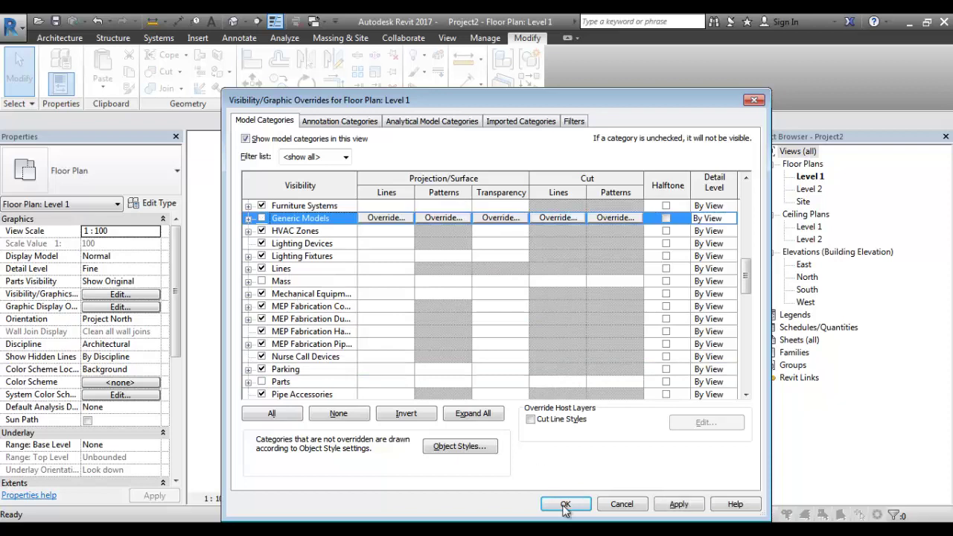
click(565, 505)
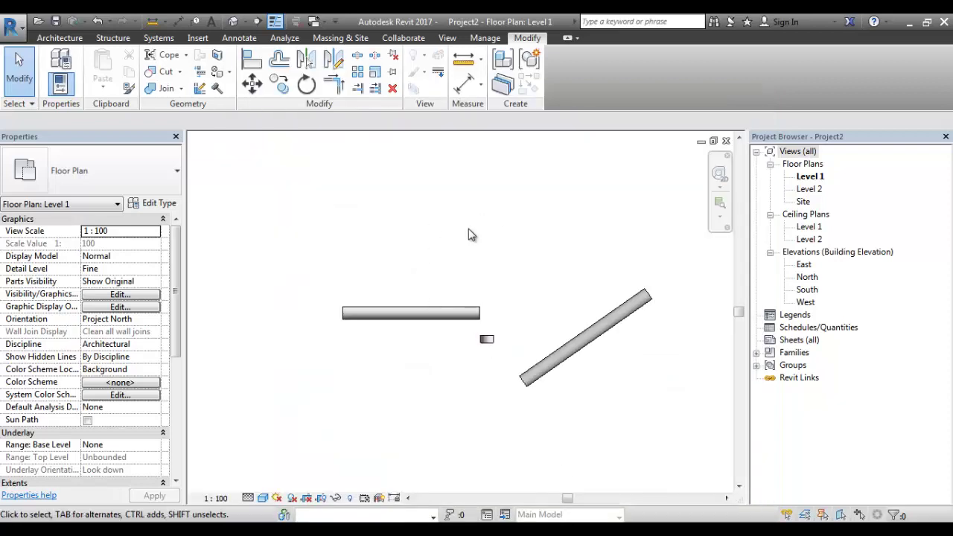
key(v)
key(g)
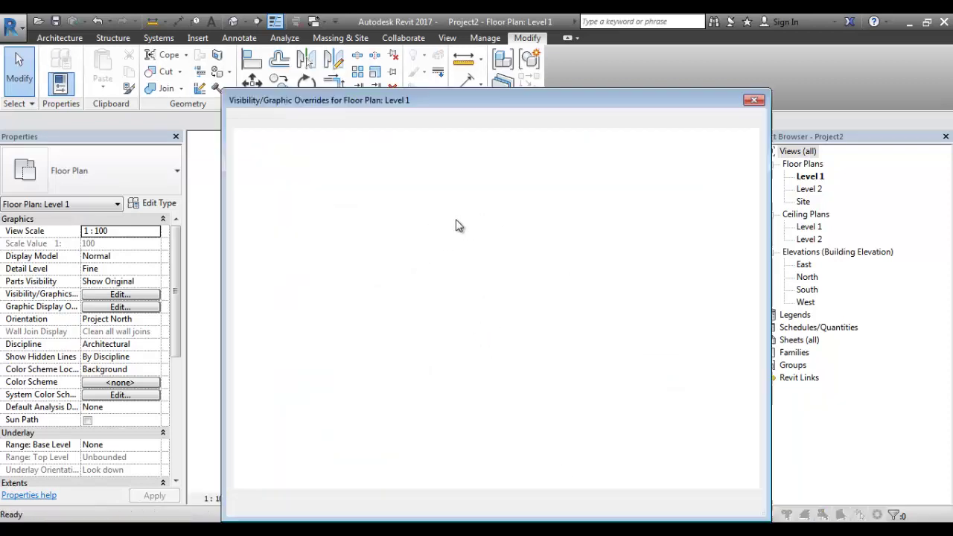
click(299, 283)
scroll(301, 298, down, 10)
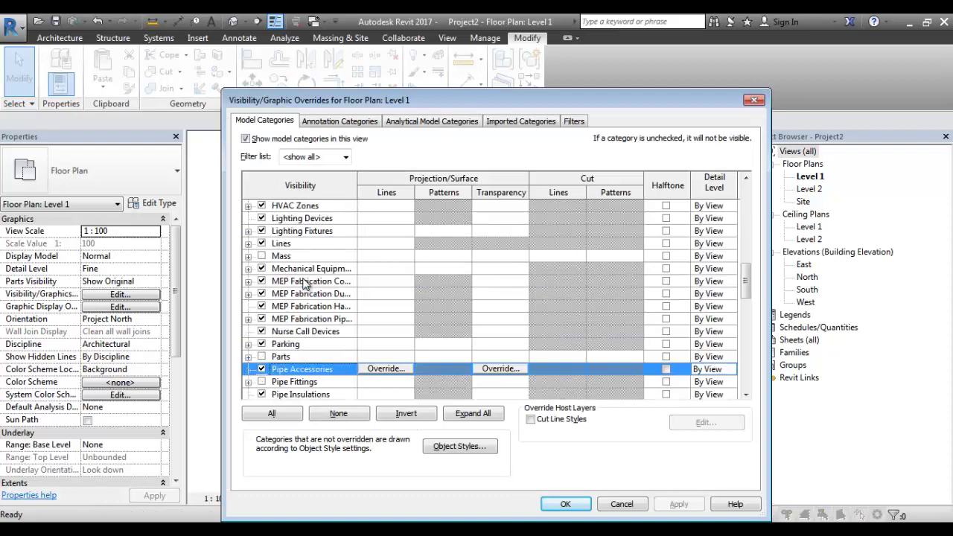
scroll(300, 306, up, 2)
scroll(300, 306, up, 3)
key(space)
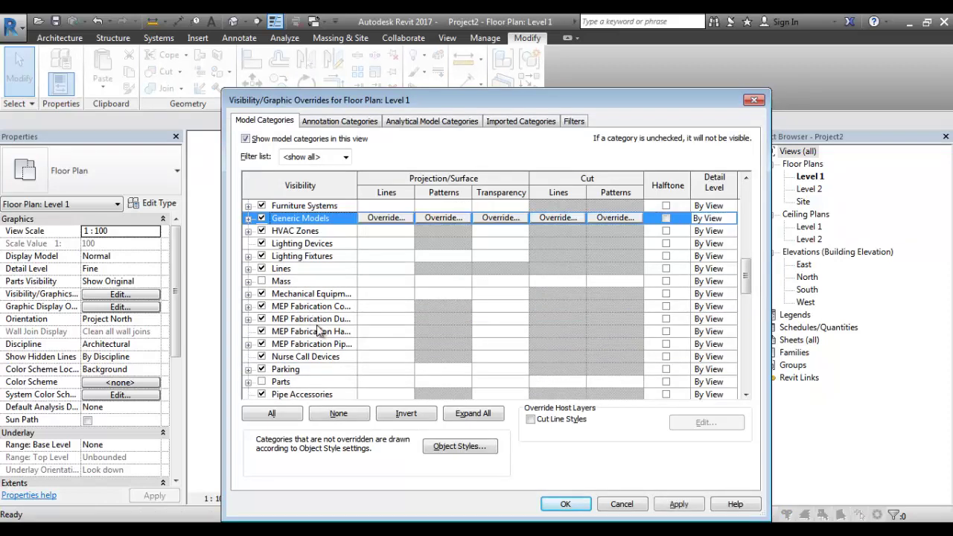
click(275, 336)
key(Down)
key(Down)
key(Down)
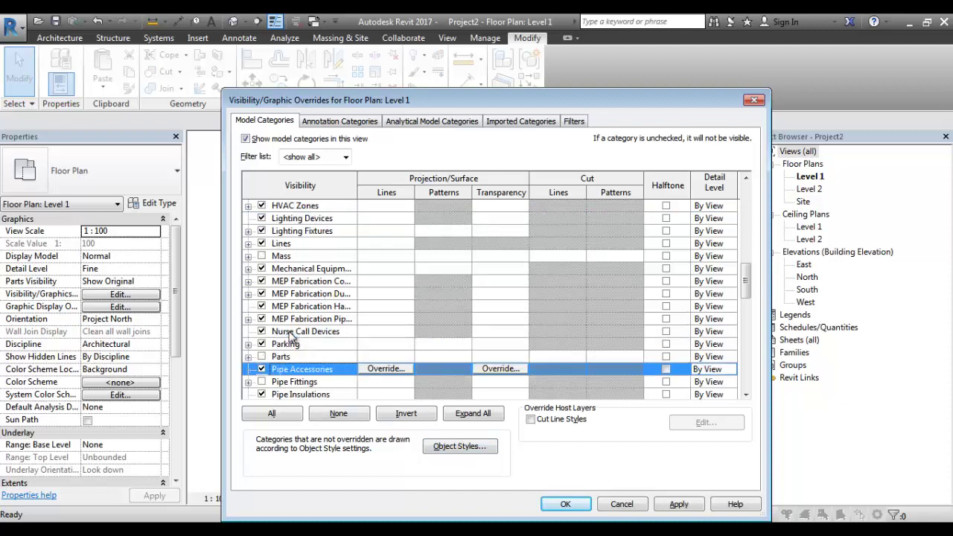
key(Down)
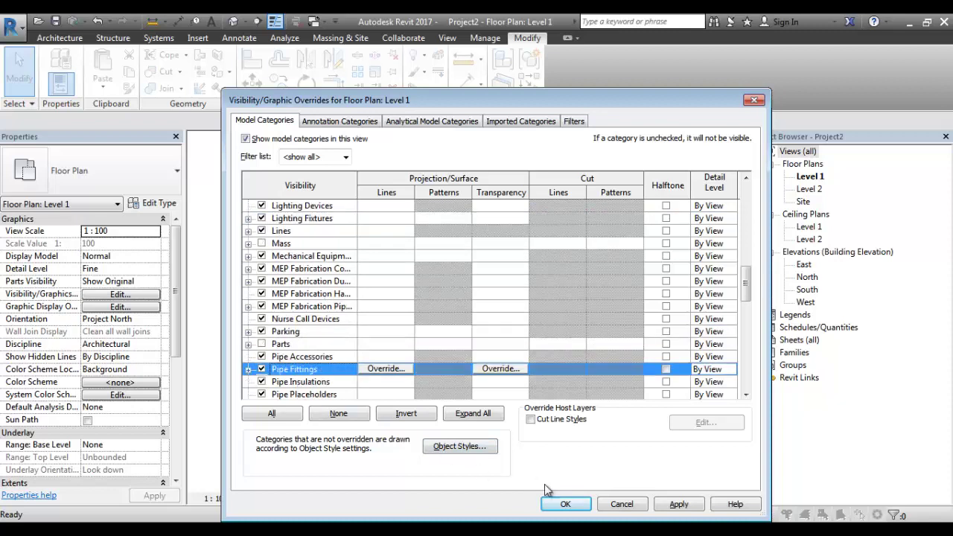
click(563, 504)
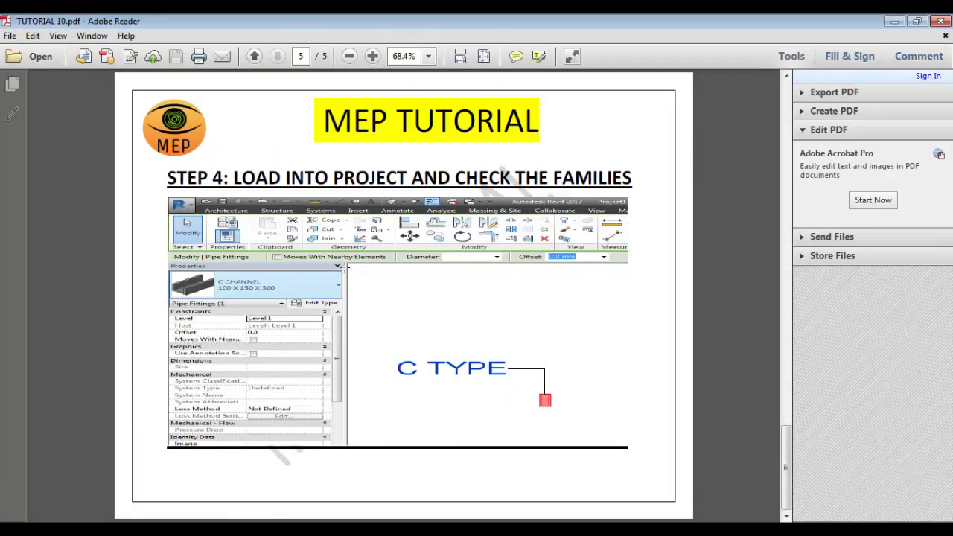
Jump to page 1 of TUTORIAL 10.pdf, then scroll to page 2's key points.
key(Home)
scroll(328, 269, down, 2)
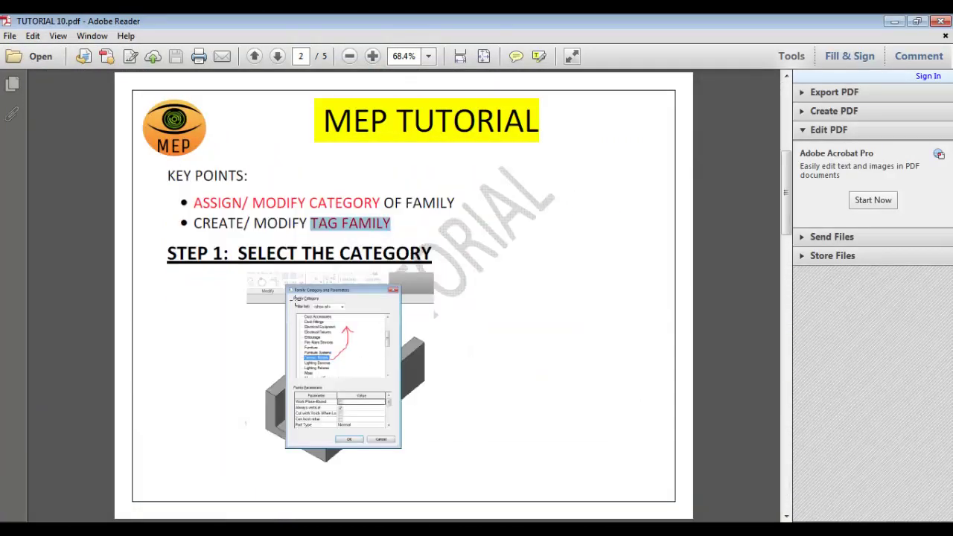
ctrl+scroll(296, 301, up, 2)
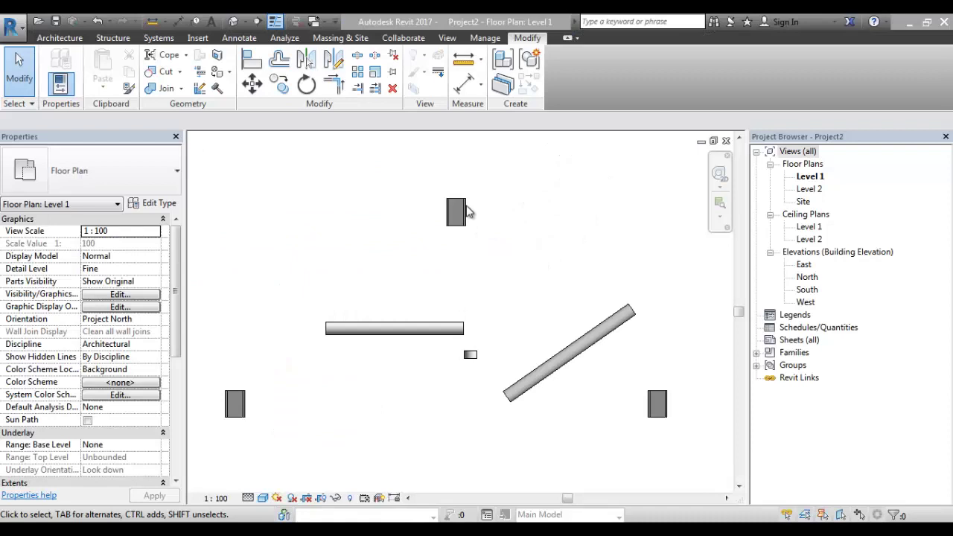
Select the C channel and open its family for editing.
scroll(466, 212, up, 2)
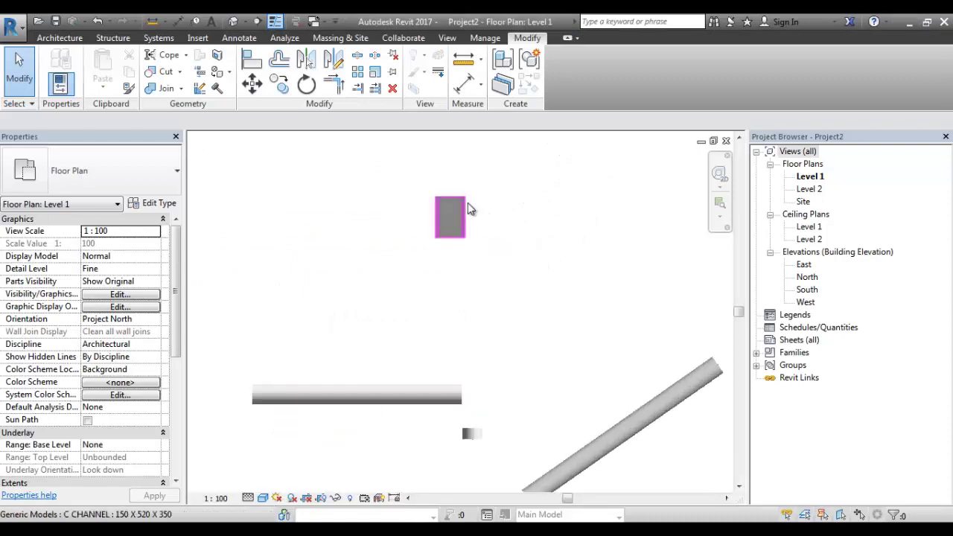
scroll(468, 213, up, 2)
click(467, 223)
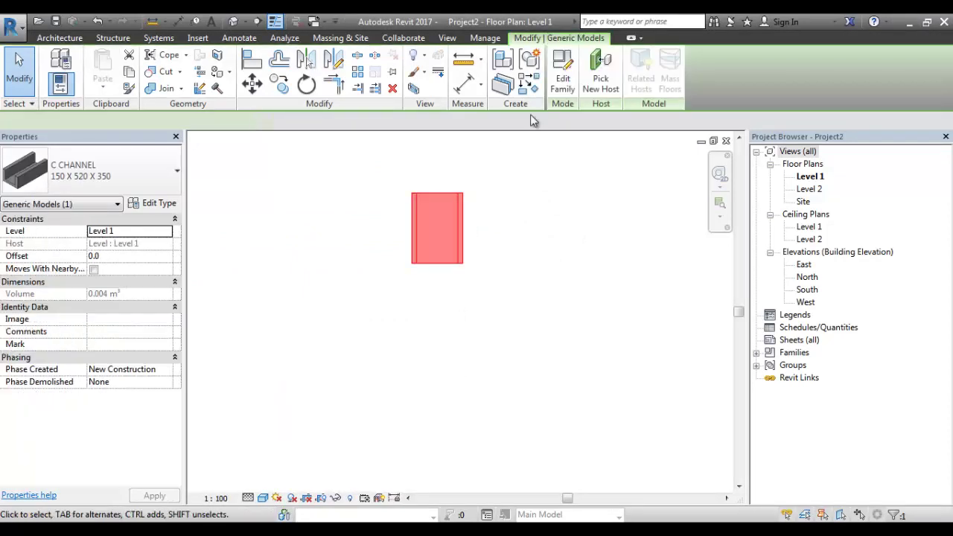
click(565, 70)
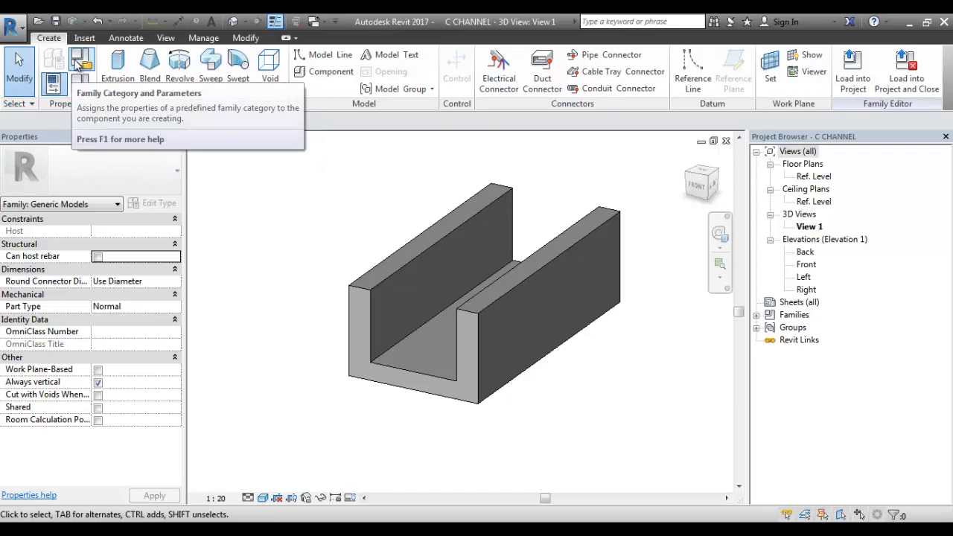
Switch the family category from Generic Models to Pipe Fittings and confirm.
click(79, 64)
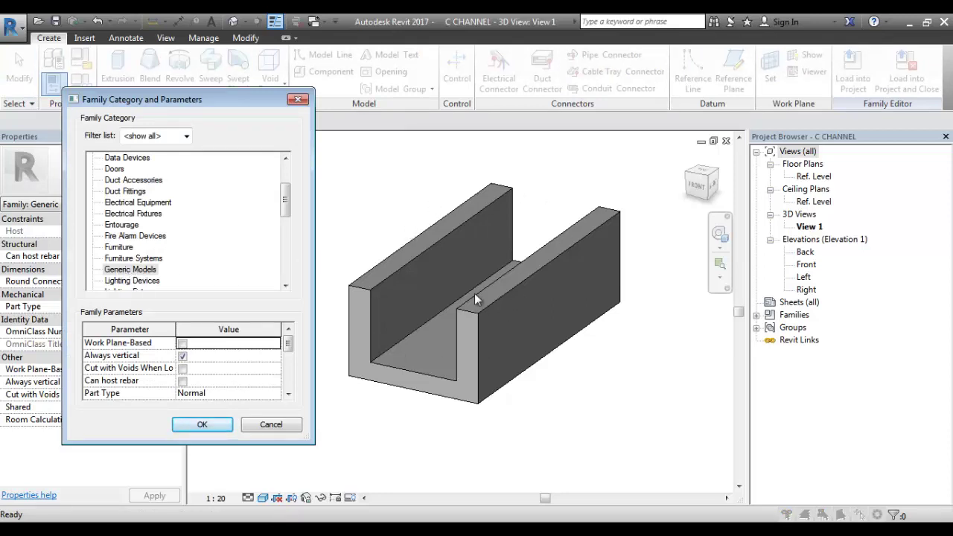
click(138, 271)
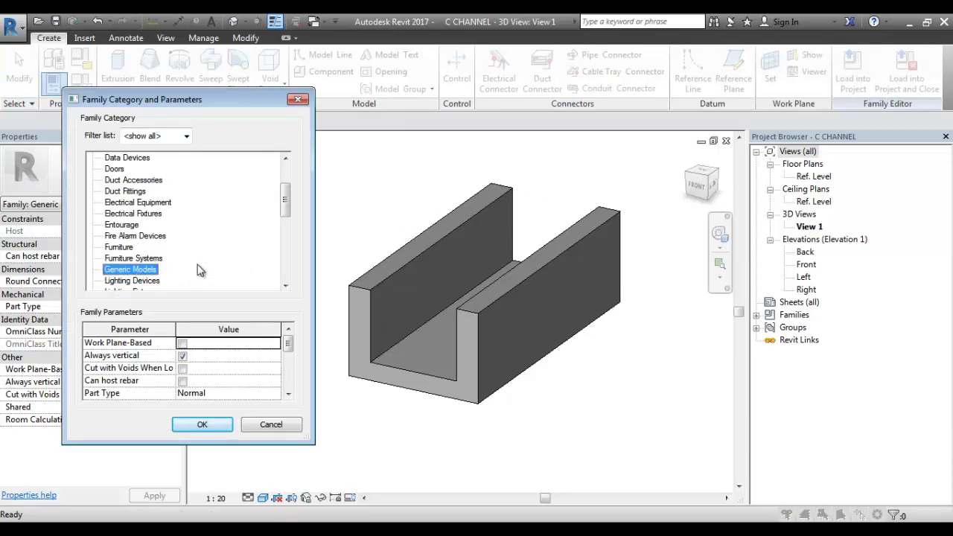
scroll(146, 211, up, 1)
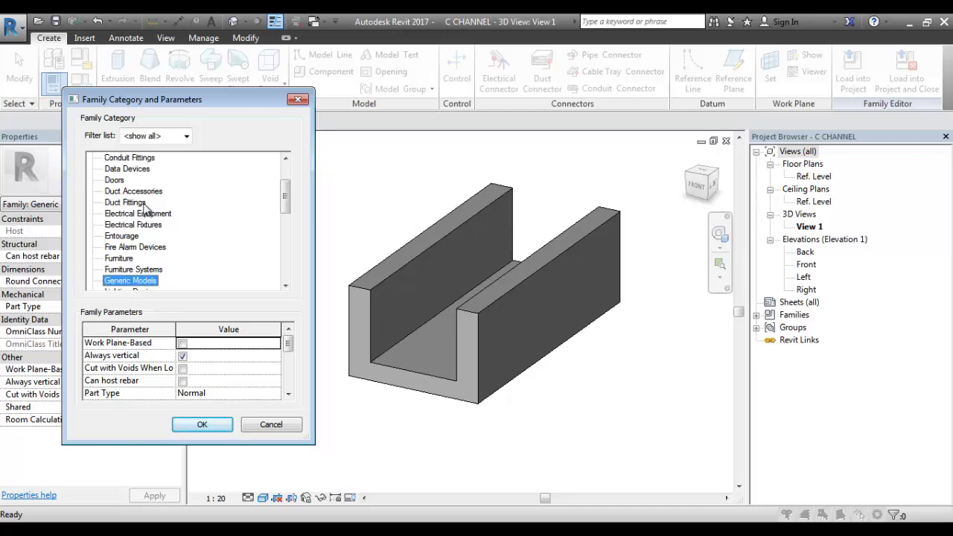
scroll(146, 212, down, 1)
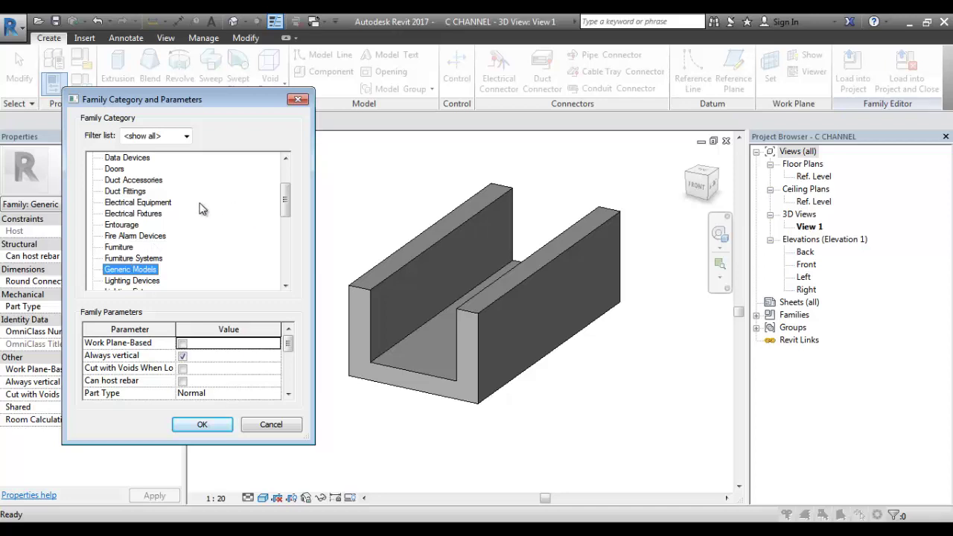
drag(285, 195, 286, 243)
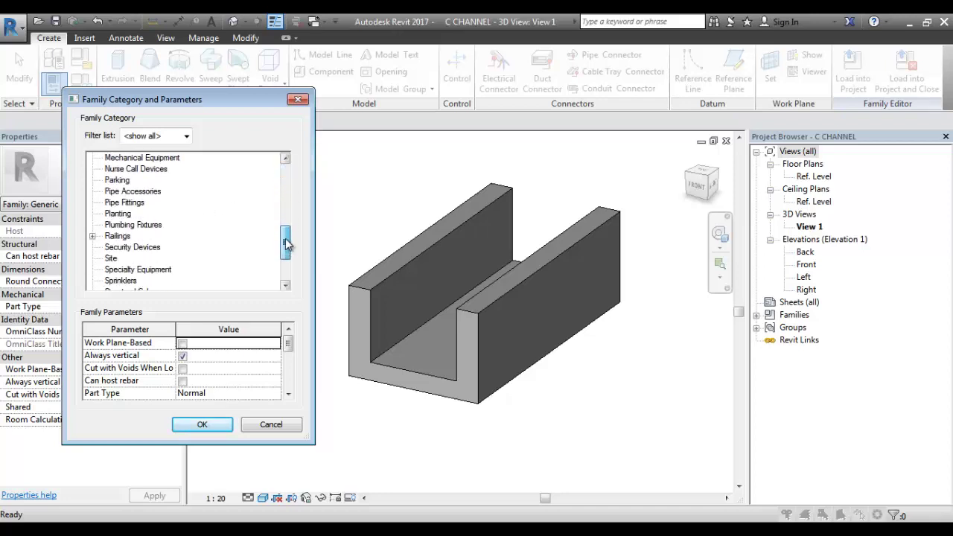
click(146, 203)
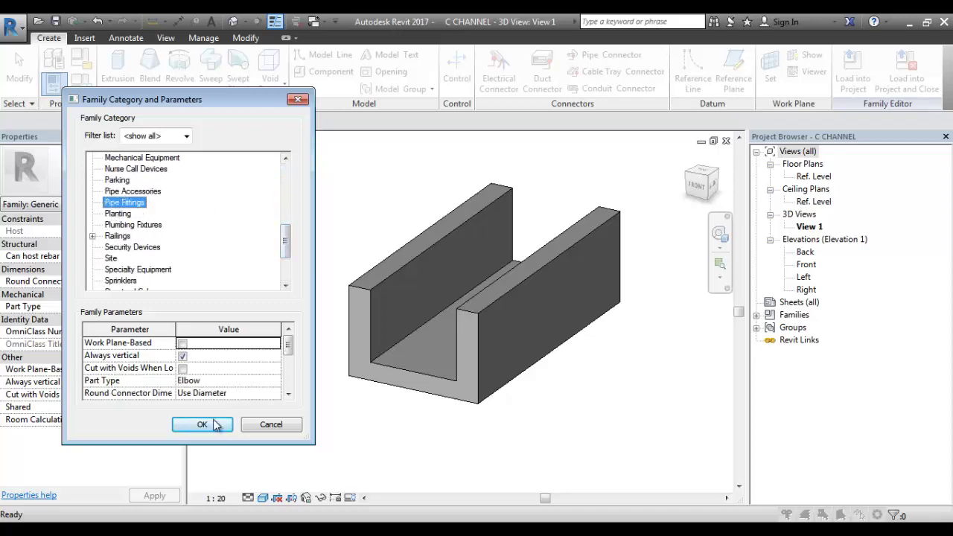
click(184, 423)
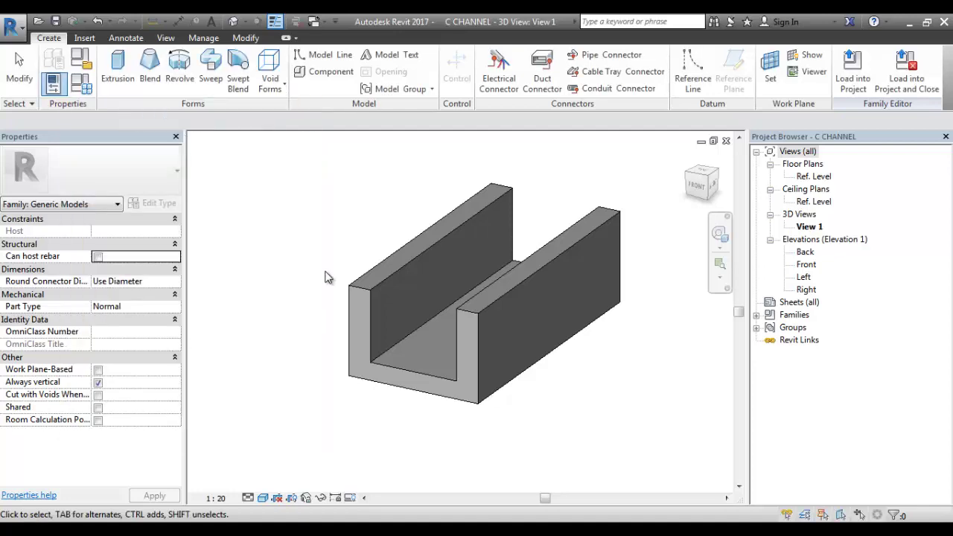
click(394, 277)
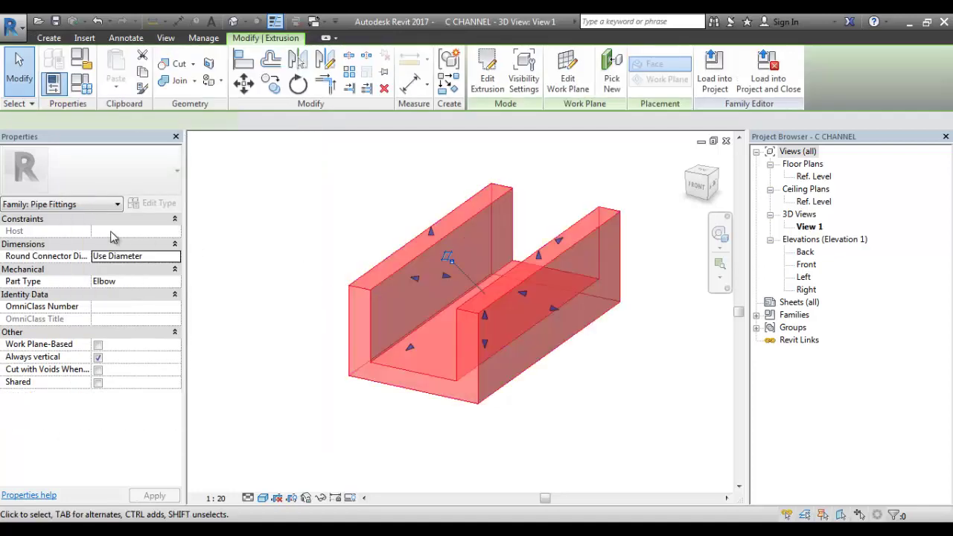
click(281, 220)
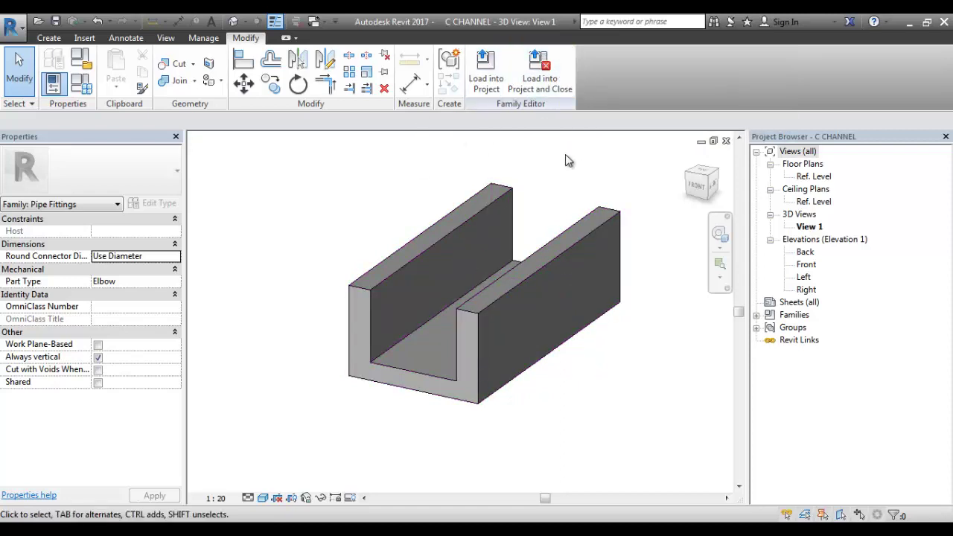
Load and close the Pipe Fittings C CHANNEL family, overwriting the existing version and parameter values.
click(481, 86)
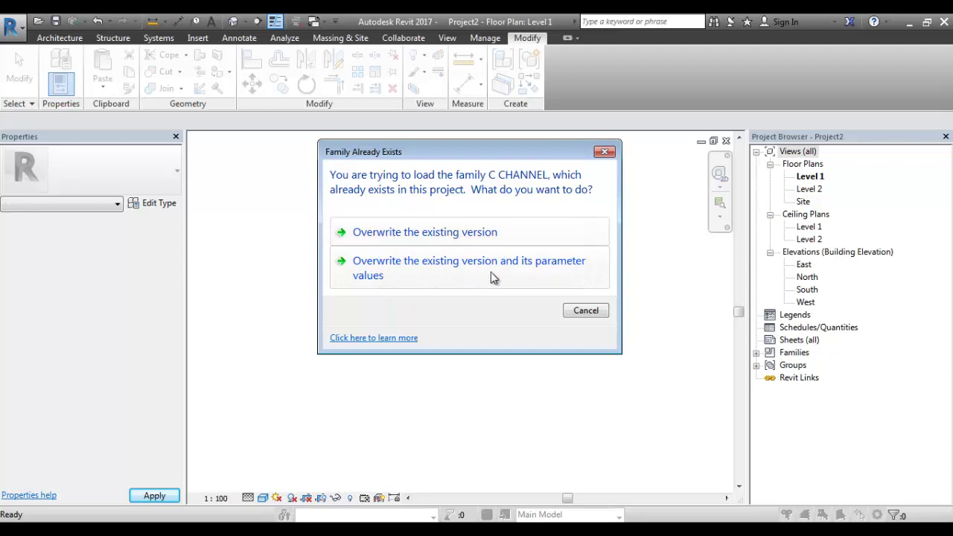
click(430, 270)
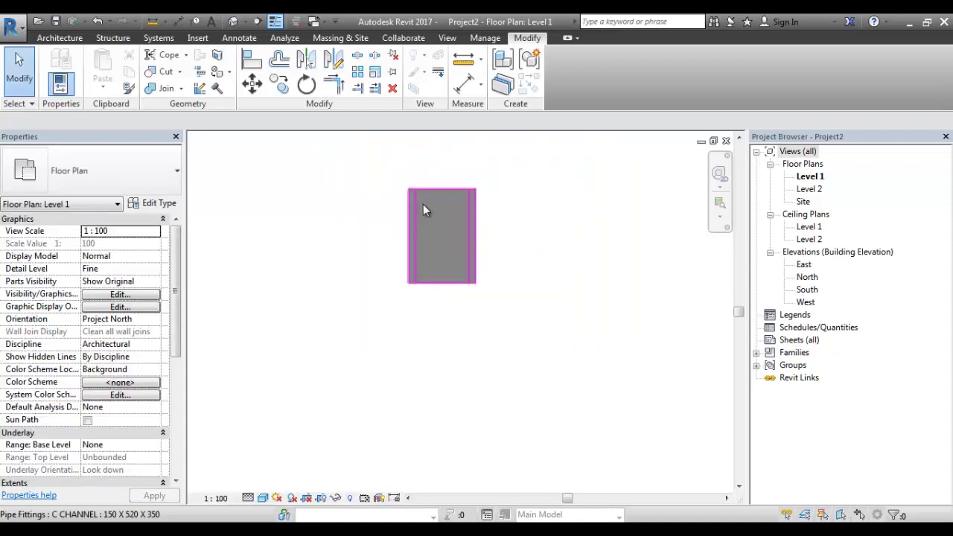
Check the C channel's category, then toggle off Pipe Fittings in the plan's Visibility/Graphic Overrides.
click(421, 192)
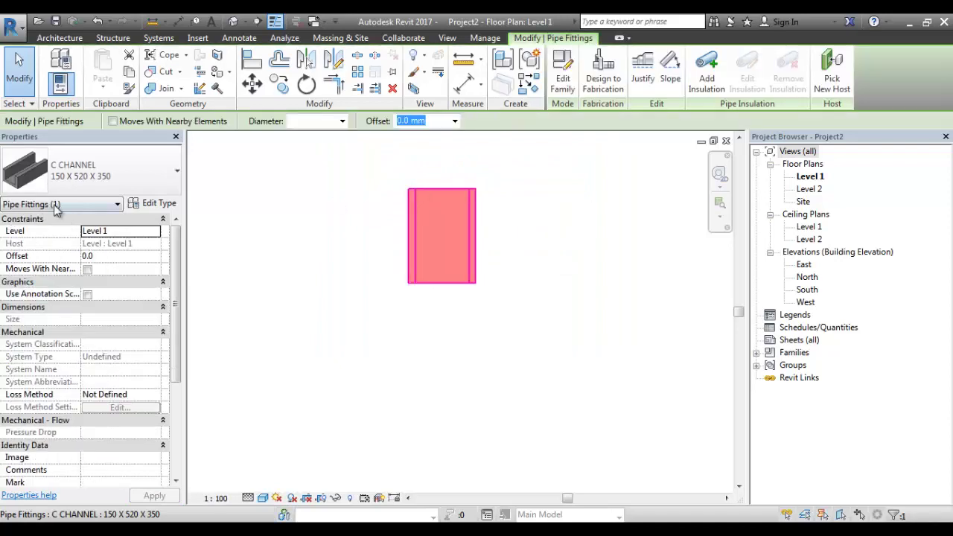
key(Escape)
scroll(396, 288, down, 3)
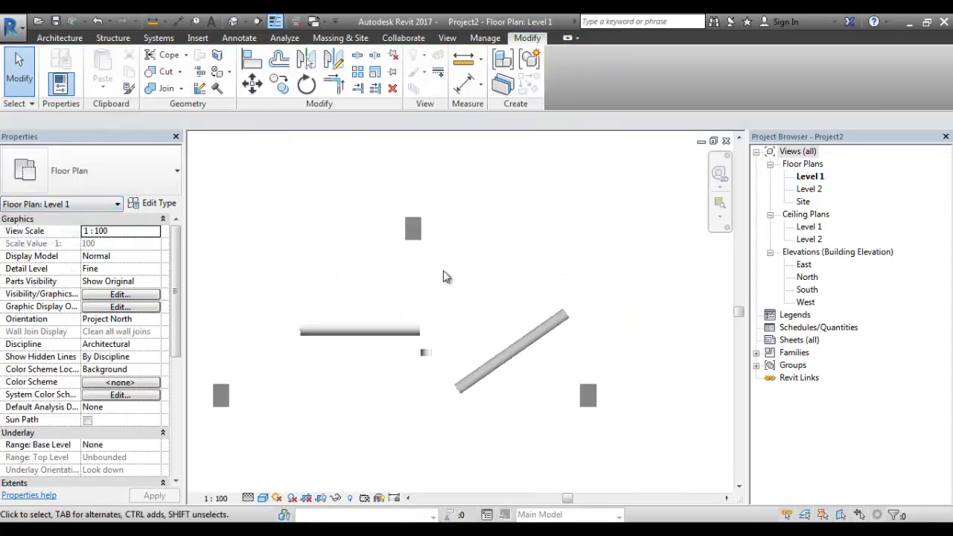
key(v)
key(v)
click(295, 307)
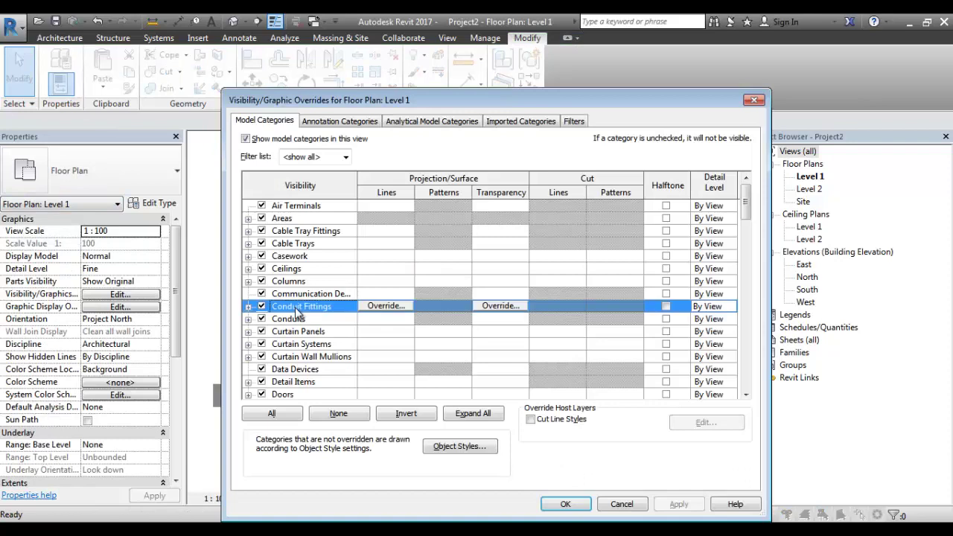
text(pi)
scroll(305, 318, down, 2)
click(305, 318)
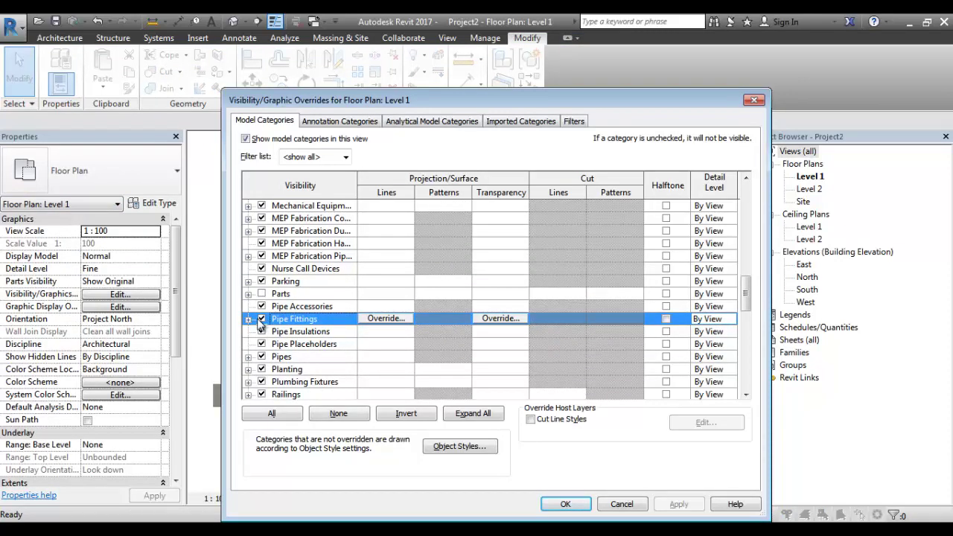
click(262, 318)
click(568, 504)
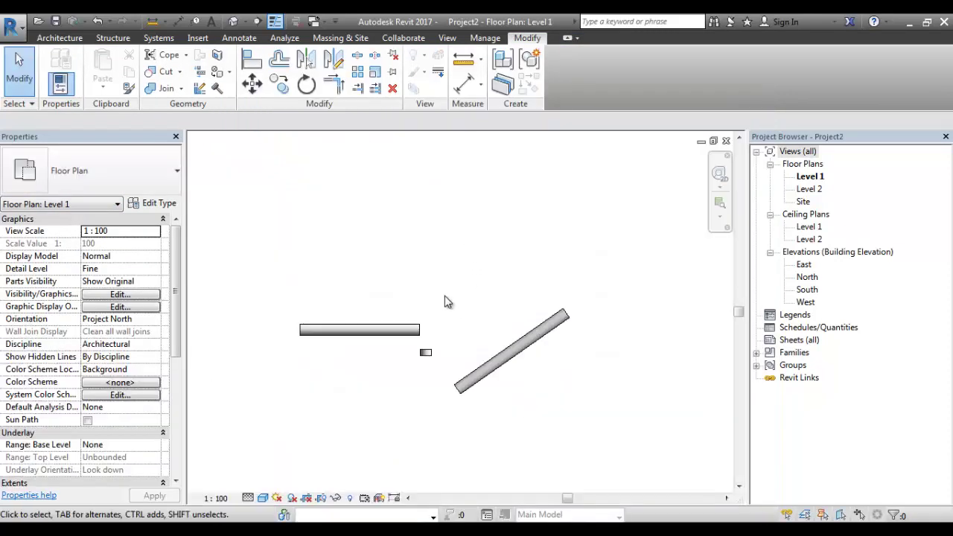
Zoom in and select a C CHANNEL pipe fitting to inspect it, then deselect.
scroll(450, 296, up, 2)
scroll(454, 291, down, 2)
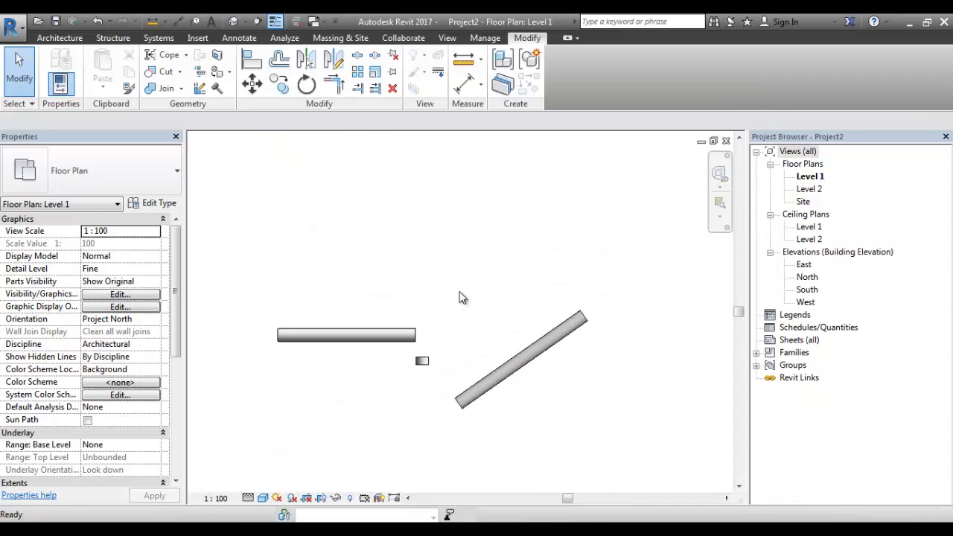
scroll(455, 294, down, 1)
scroll(463, 291, down, 2)
middle_drag(464, 291, 493, 263)
scroll(450, 230, up, 3)
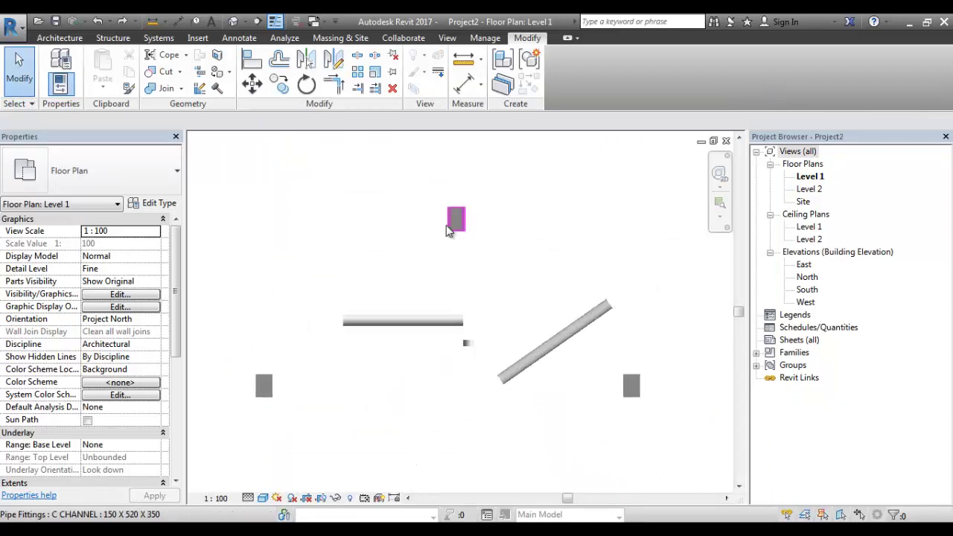
click(456, 231)
scroll(477, 230, up, 1)
scroll(483, 227, up, 1)
click(484, 226)
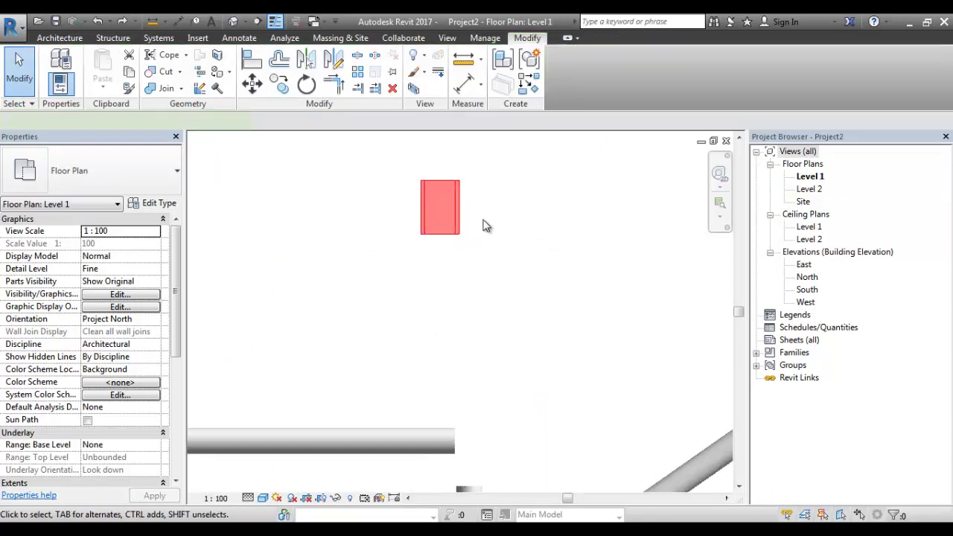
Pan and zoom the Level 1 plan to survey the C channels around the walls.
scroll(492, 228, down, 3)
scroll(500, 230, down, 1)
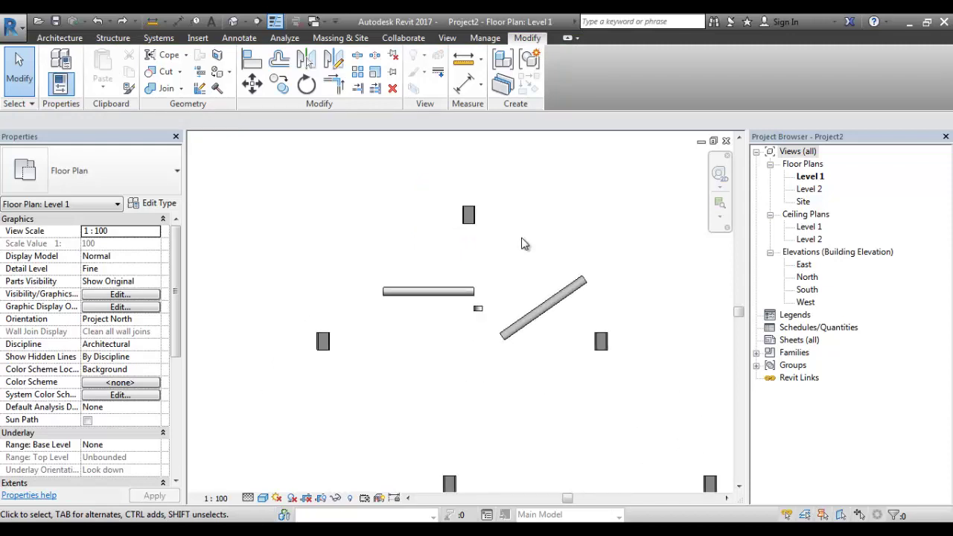
middle_drag(538, 294, 521, 261)
scroll(515, 253, down, 1)
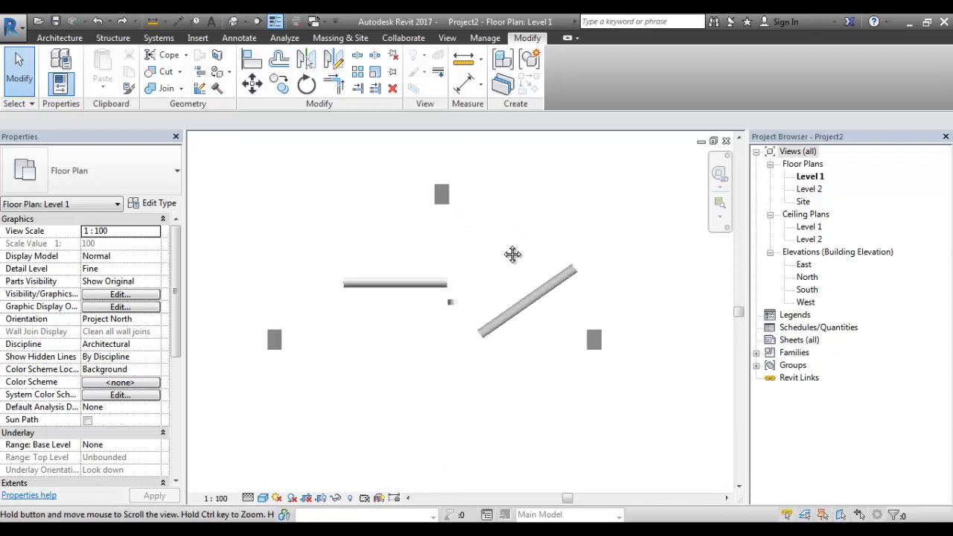
middle_drag(504, 204, 504, 240)
scroll(469, 212, down, 1)
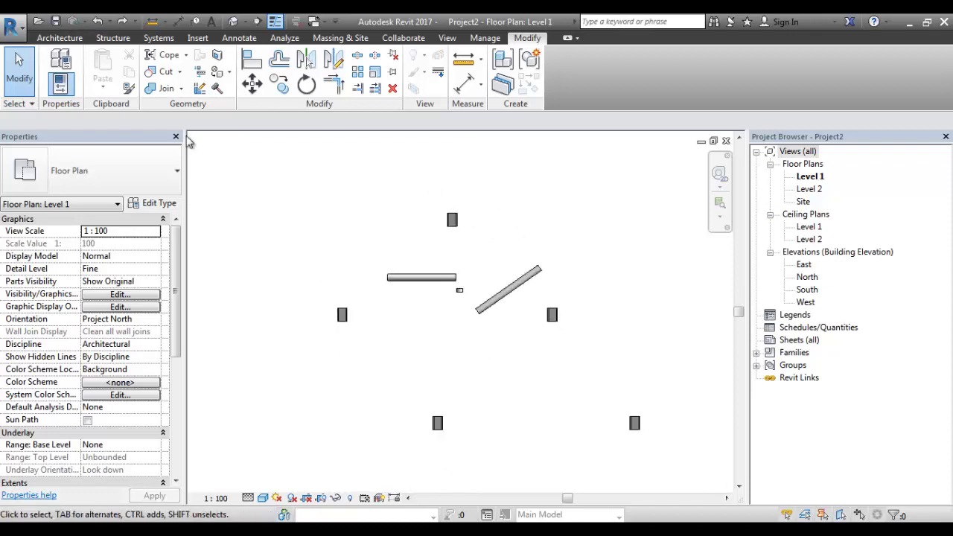
scroll(436, 215, up, 2)
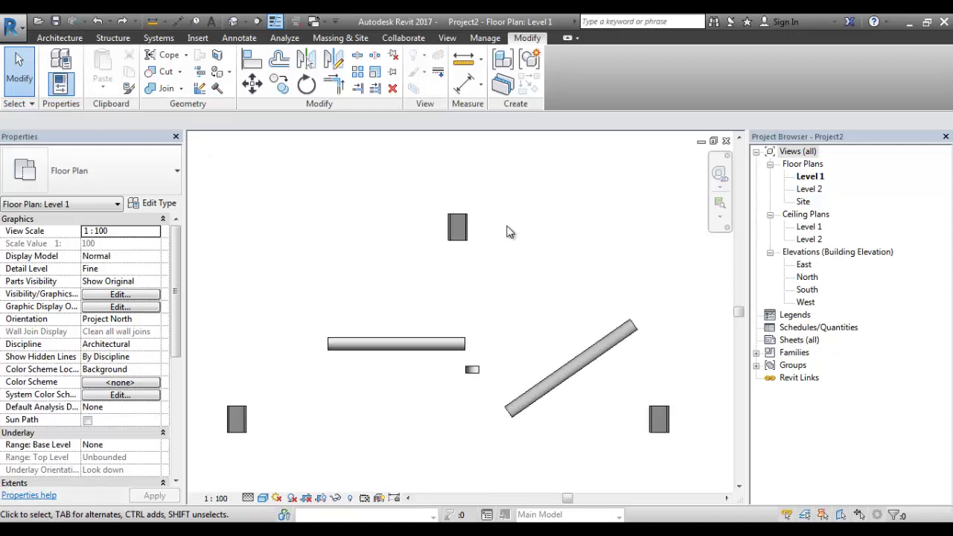
Create a new family from the Annotations folder's Metric Generic Tag.rft template.
click(11, 27)
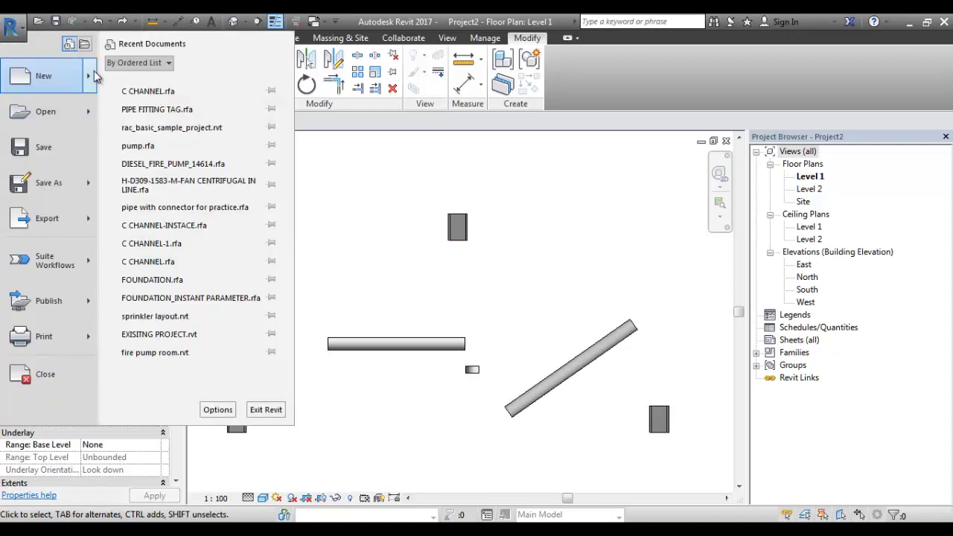
mouse_move(46, 75)
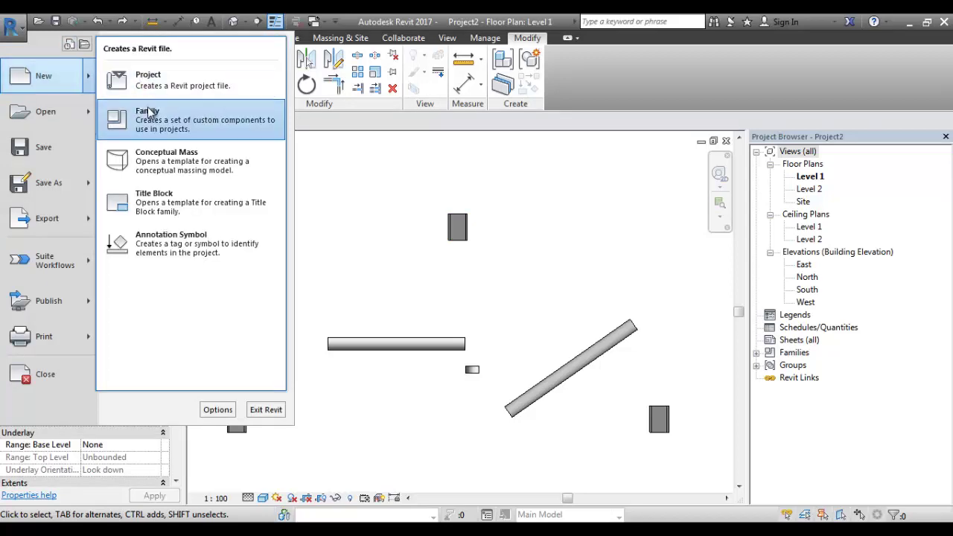
click(149, 111)
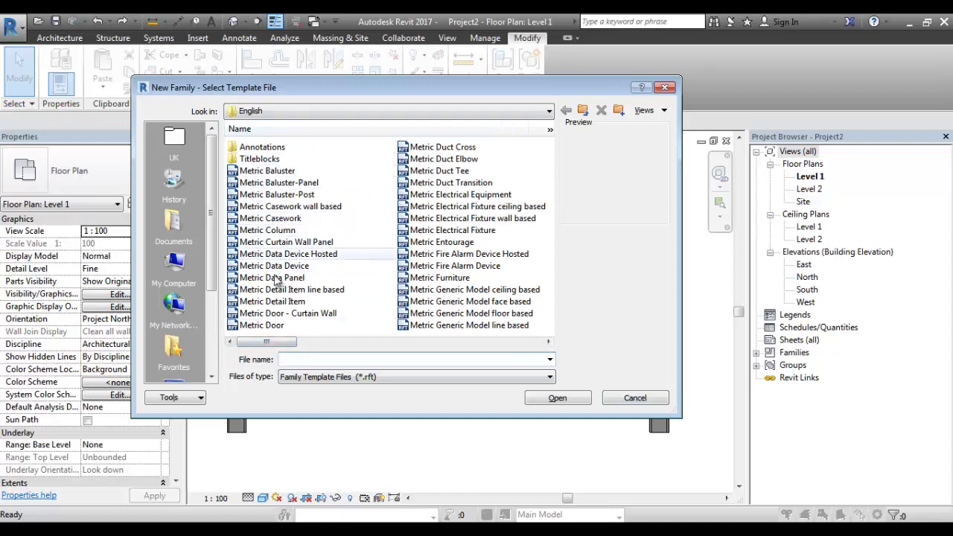
mouse_move(266, 343)
mouse_down()
mouse_move(440, 347)
mouse_move(336, 347)
mouse_up()
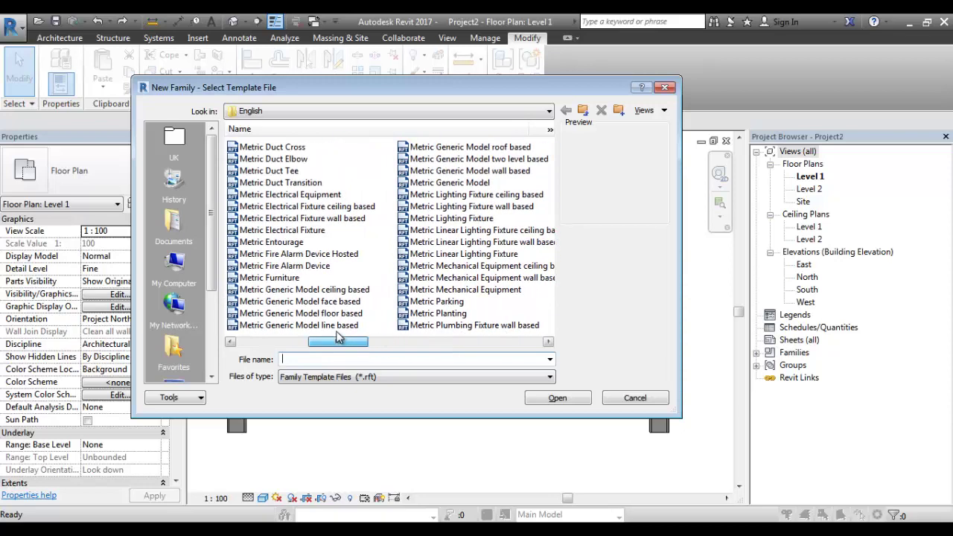
click(448, 185)
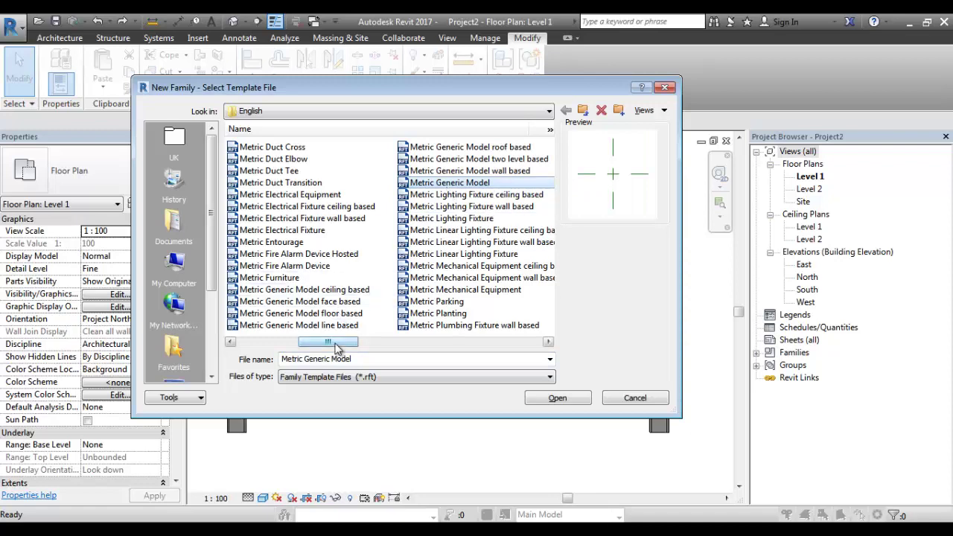
drag(335, 348, 270, 344)
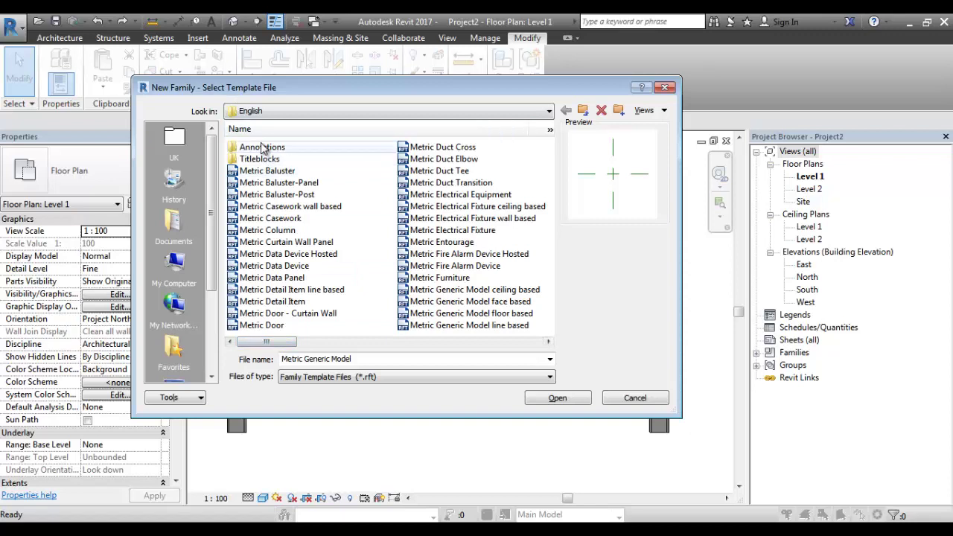
double_click(262, 147)
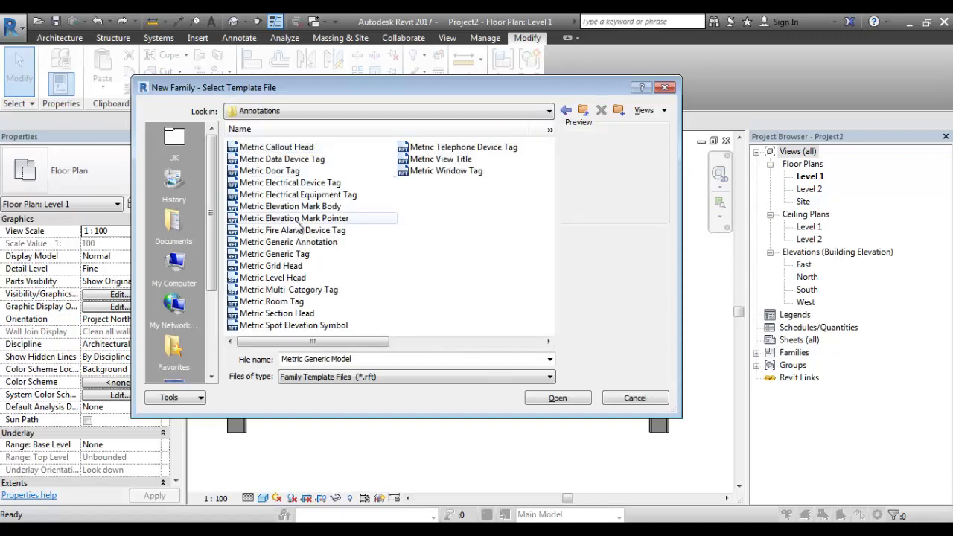
click(296, 232)
click(273, 254)
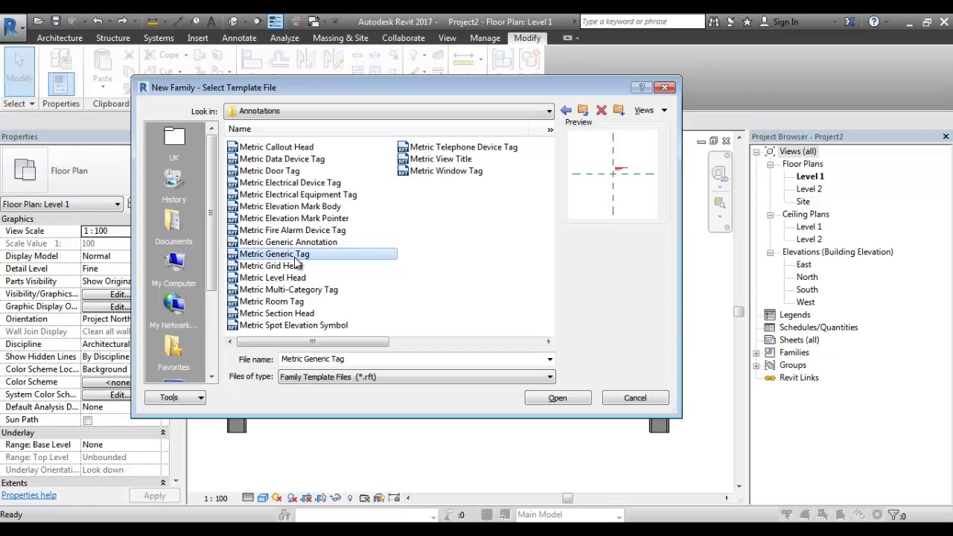
click(296, 242)
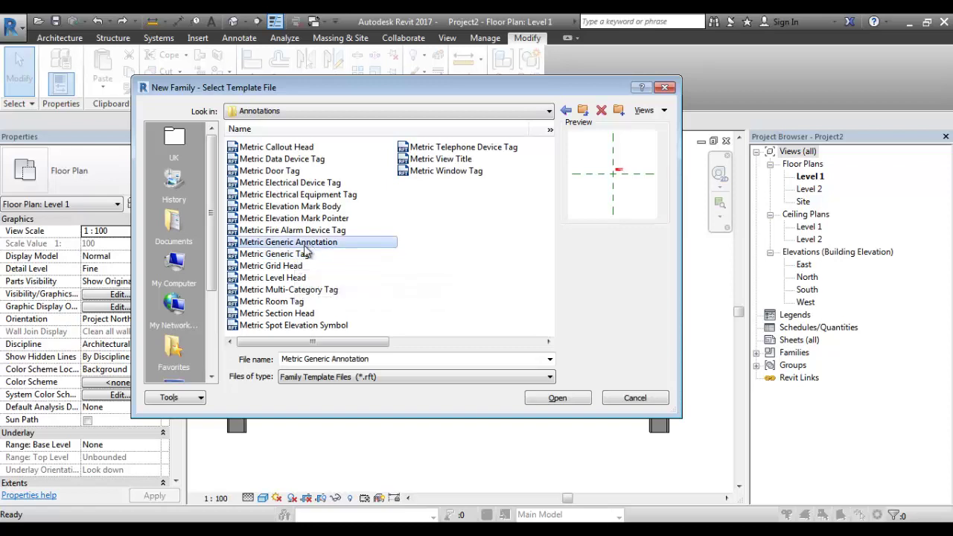
click(268, 255)
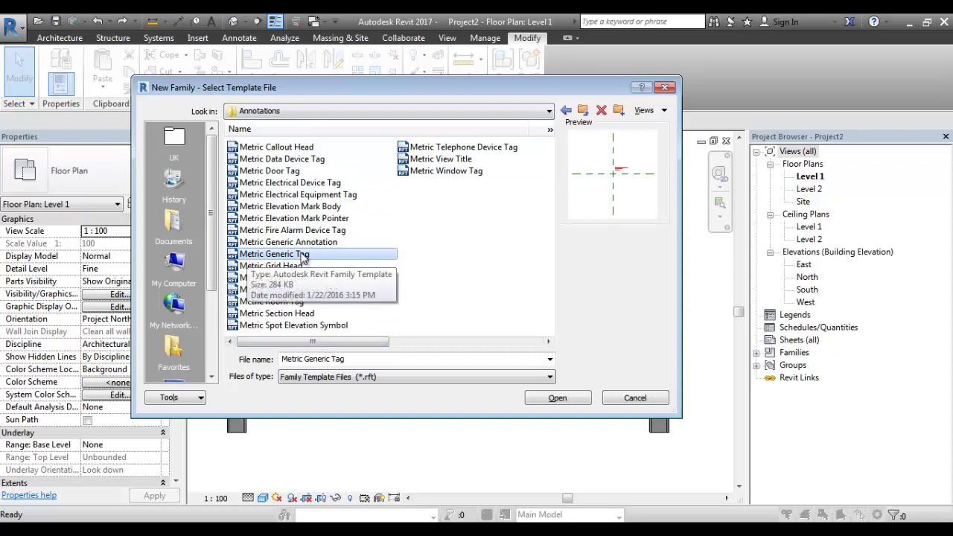
click(558, 398)
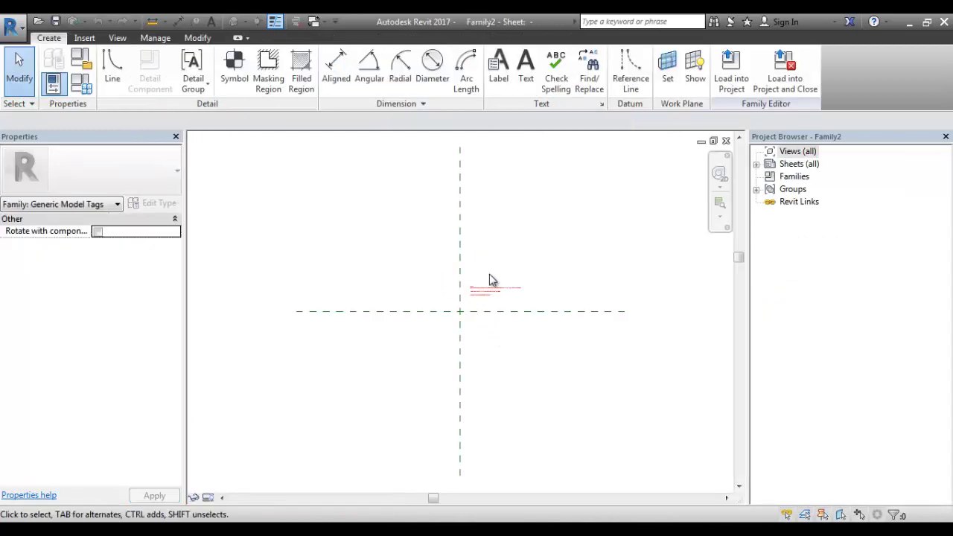
Zoom and pan to the red template instruction note and select it.
scroll(488, 281, up, 2)
scroll(484, 297, up, 3)
scroll(521, 313, up, 3)
middle_drag(551, 311, 392, 286)
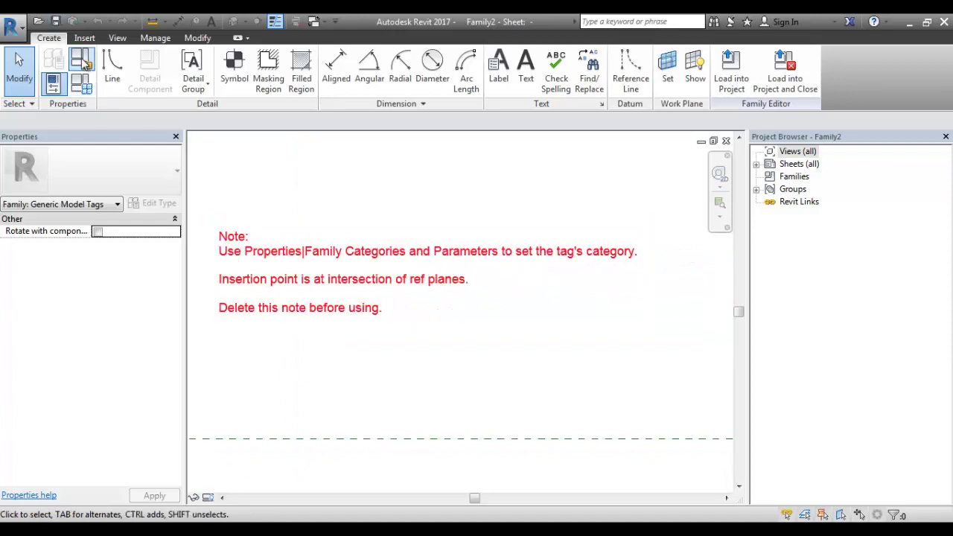
scroll(345, 280, down, 3)
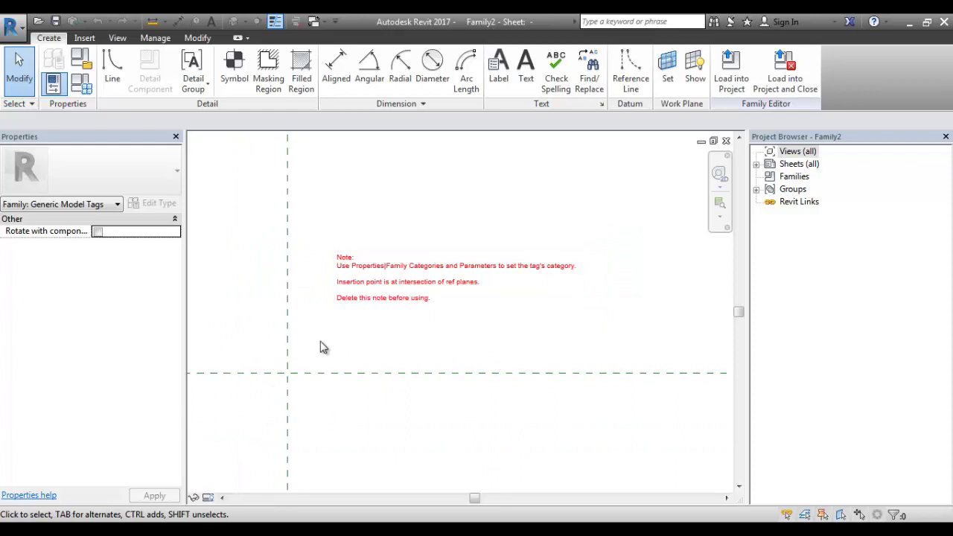
scroll(347, 279, up, 2)
click(473, 271)
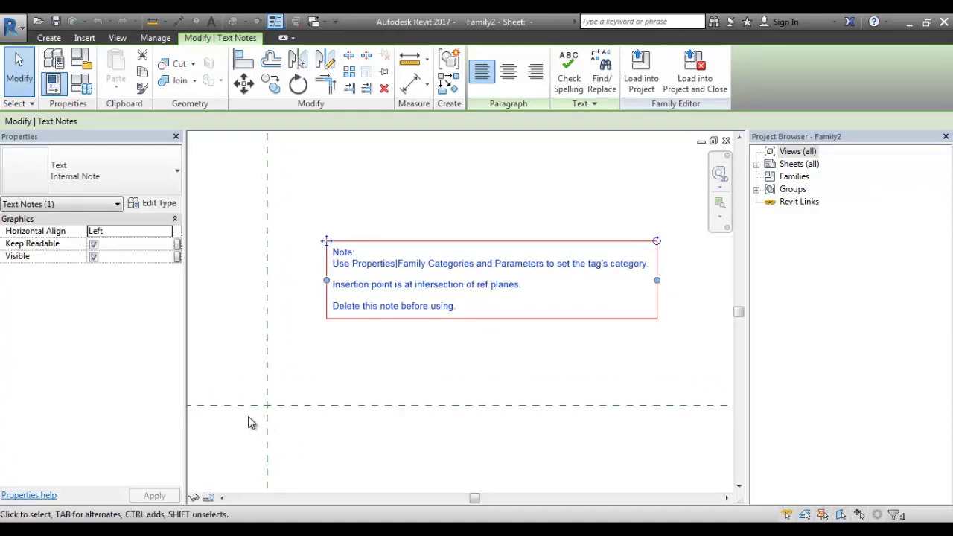
mouse_move(251, 423)
middle_down()
mouse_move(342, 395)
mouse_move(334, 413)
middle_up()
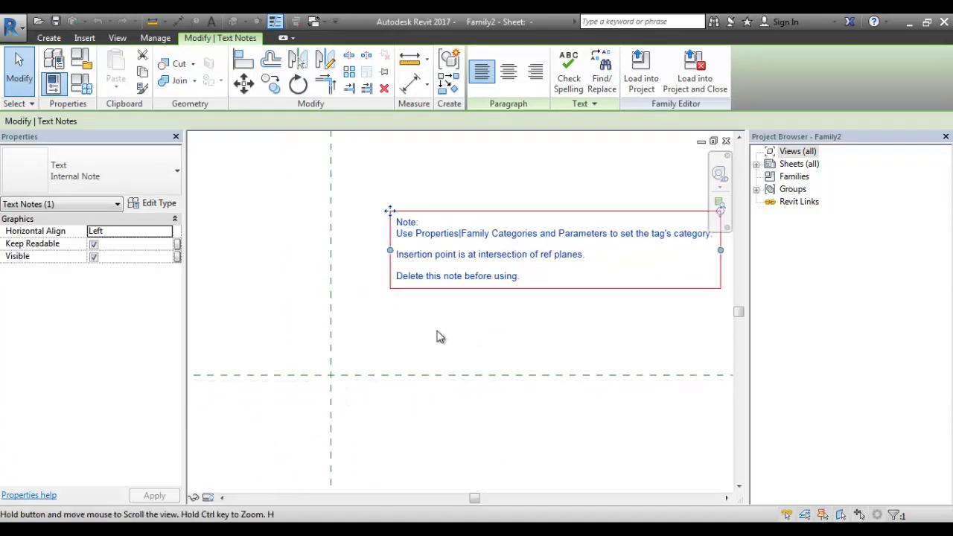
click(459, 336)
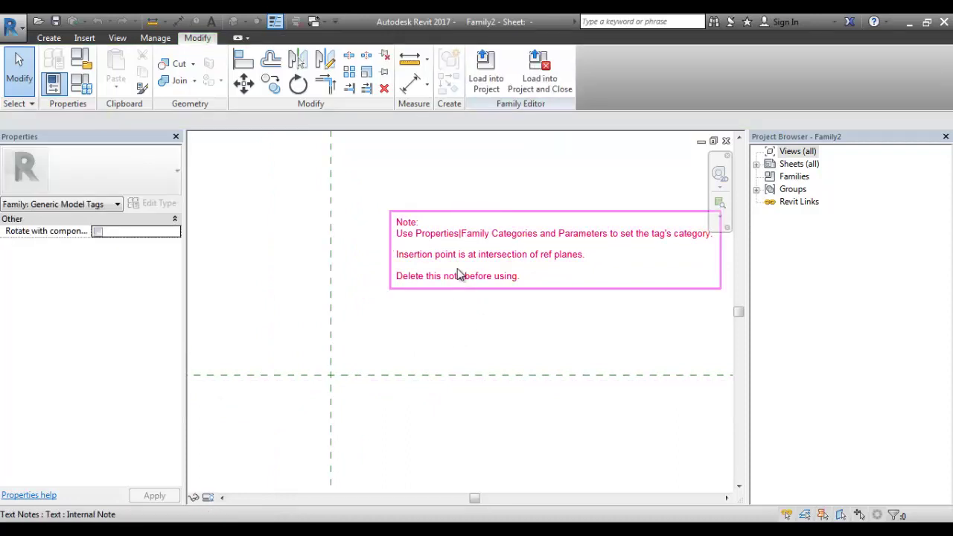
Reselect the instruction note, delete it, and recentre the reference planes.
click(459, 277)
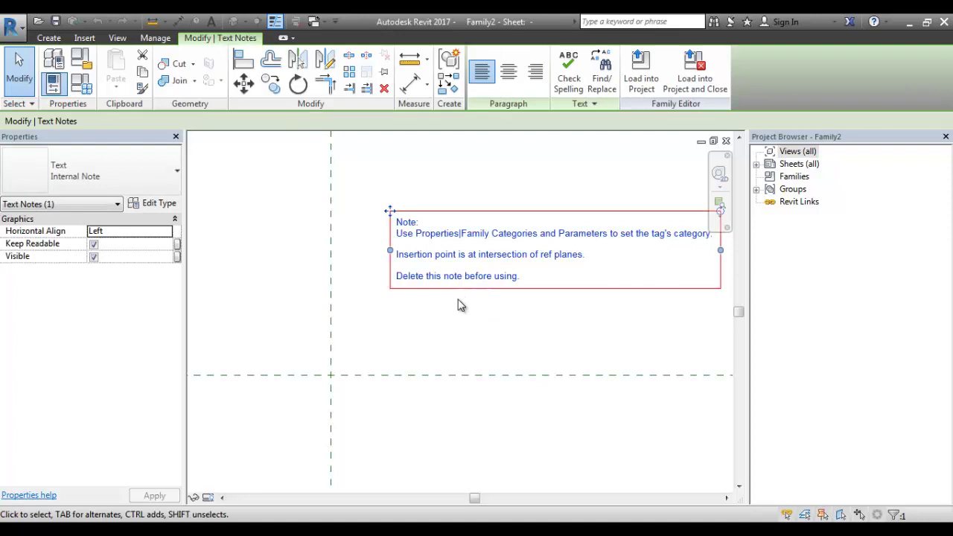
click(457, 304)
click(462, 250)
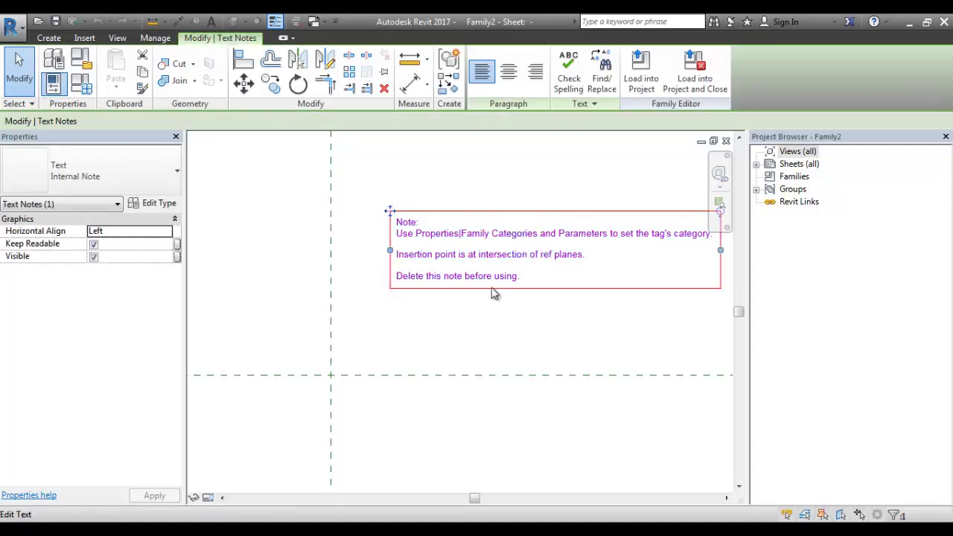
middle_drag(508, 295, 490, 298)
click(472, 346)
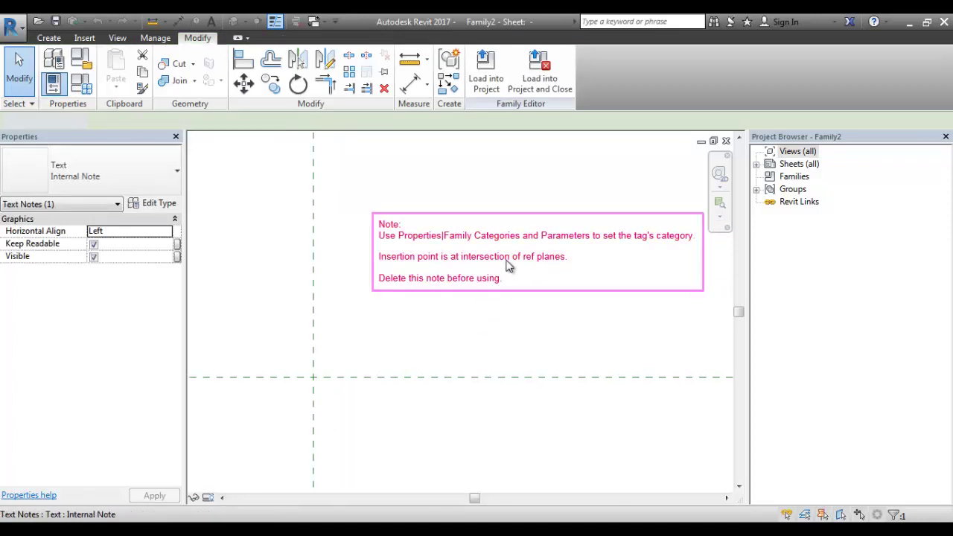
click(510, 267)
key(Delete)
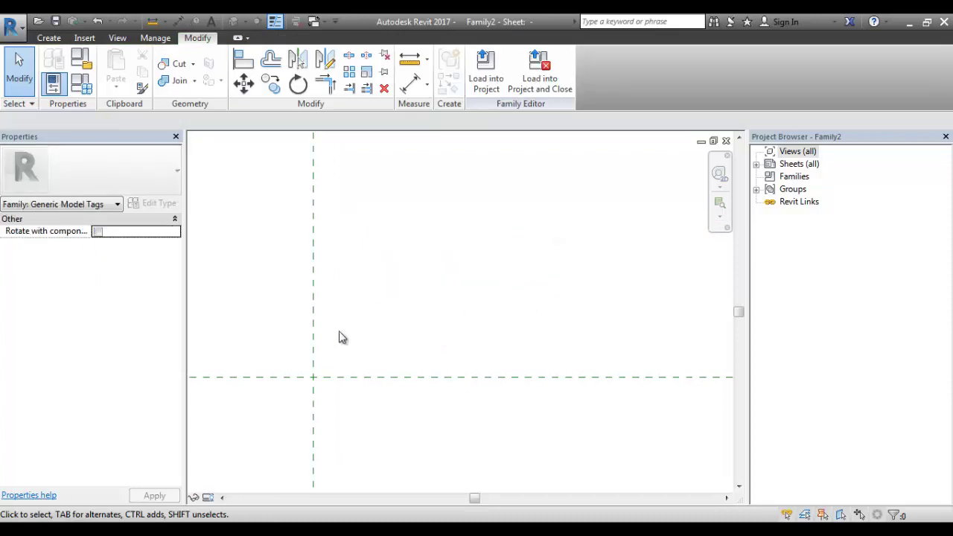
middle_drag(338, 335, 379, 300)
middle_drag(311, 348, 353, 326)
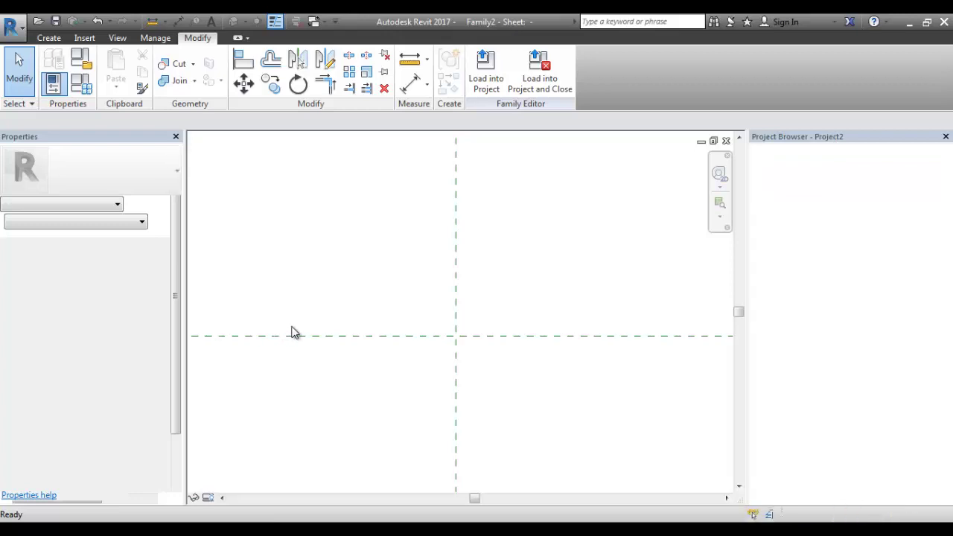
Open the C CHANNEL fitting's family in the Family Editor.
scroll(466, 225, up, 3)
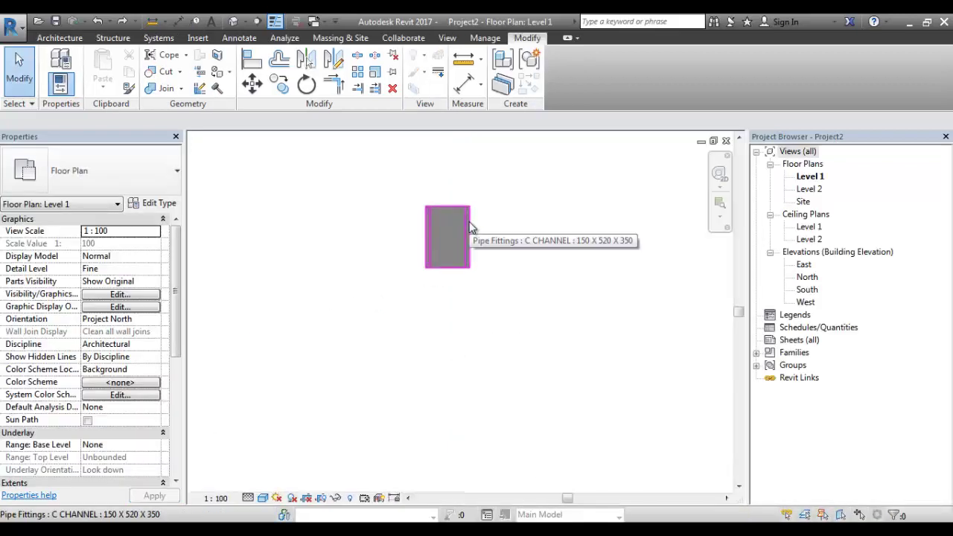
click(470, 228)
double_click(469, 227)
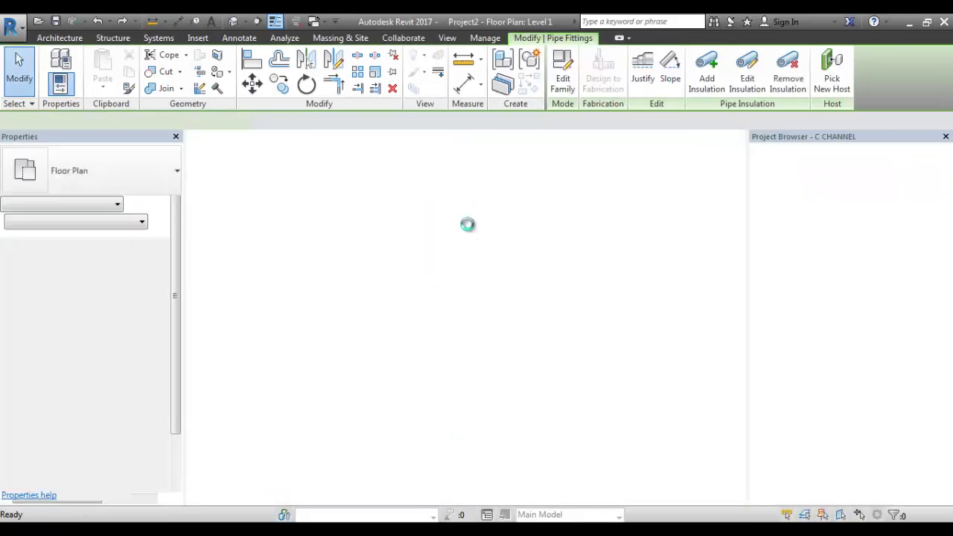
Switch back to the Family2 - Sheet view of the new tag family.
click(49, 38)
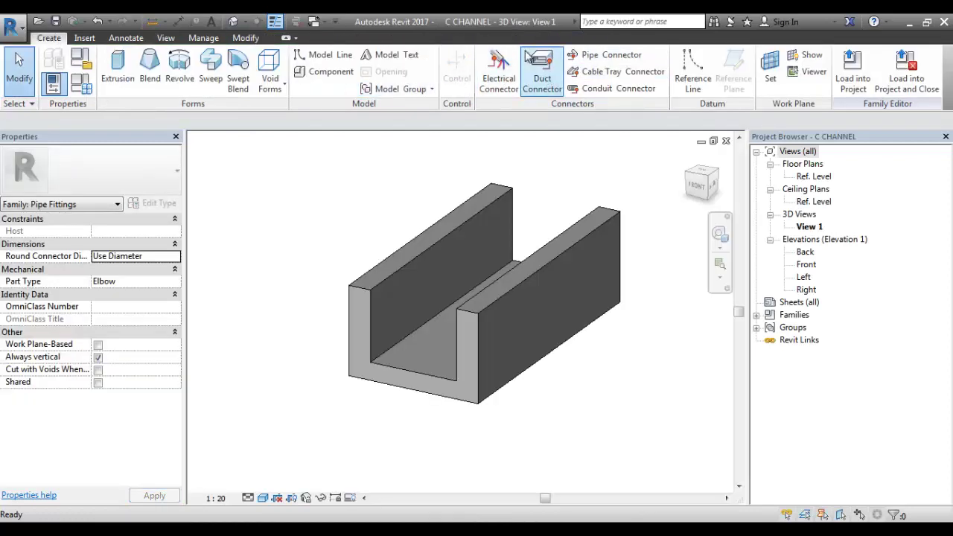
click(323, 24)
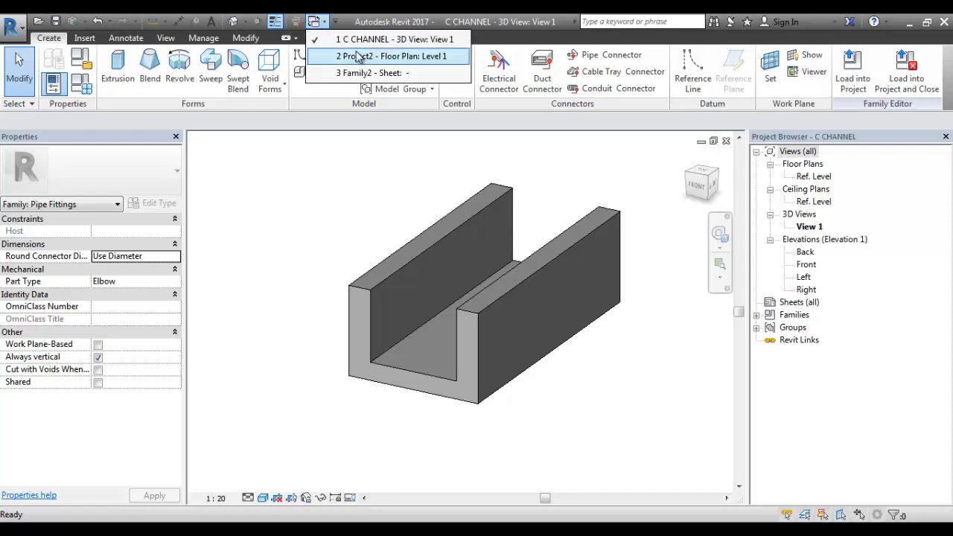
click(362, 74)
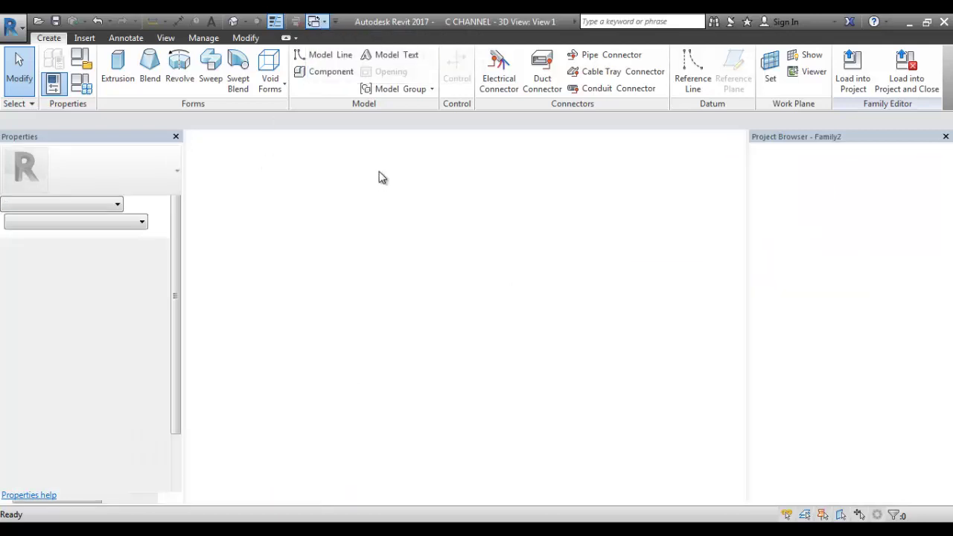
Start a label at the reference-plane intersection, then cancel Edit Label and exit placement.
click(48, 37)
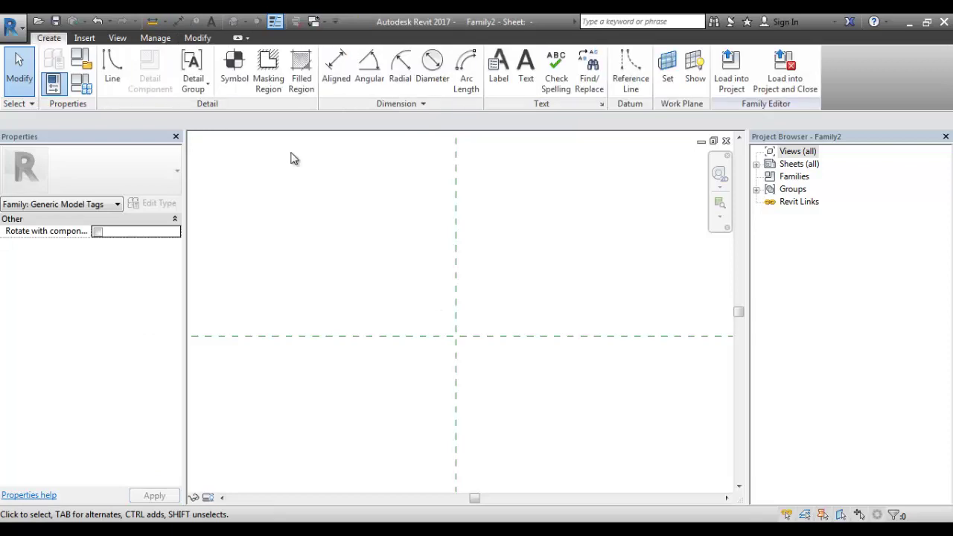
click(498, 71)
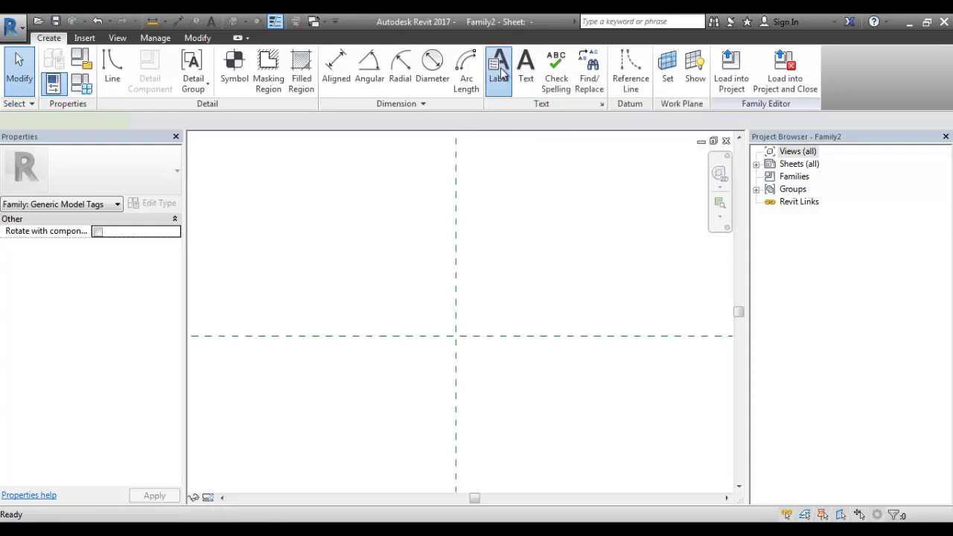
click(456, 336)
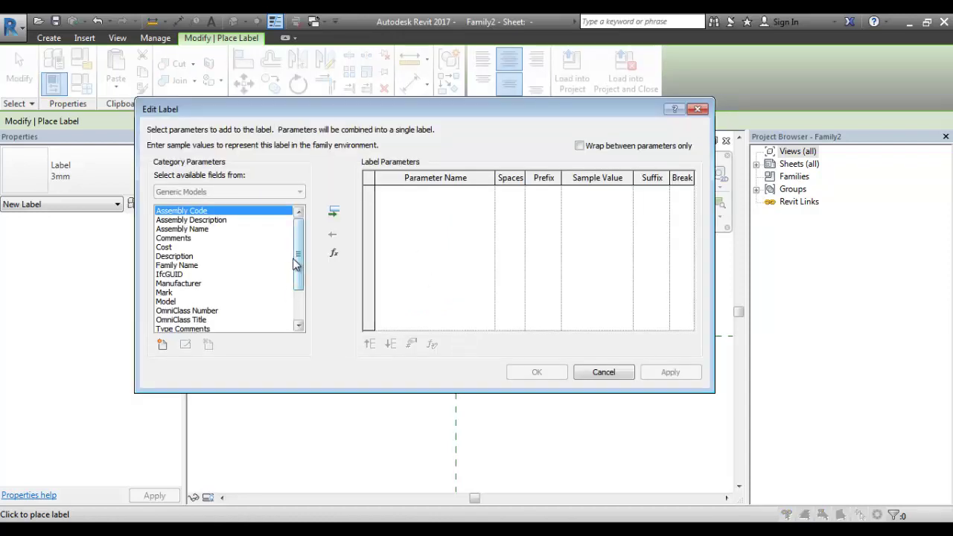
mouse_move(296, 262)
mouse_down()
mouse_move(296, 290)
mouse_move(297, 264)
mouse_up()
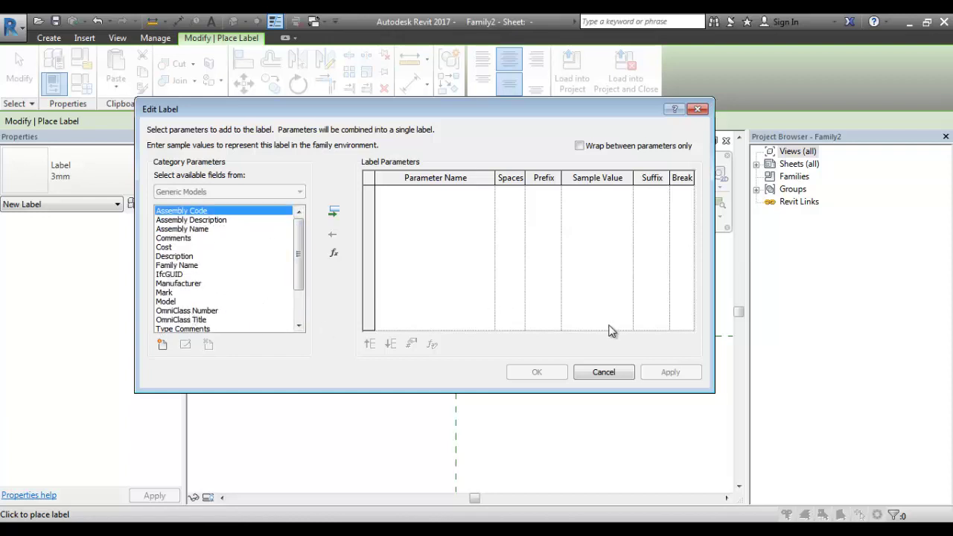
click(597, 381)
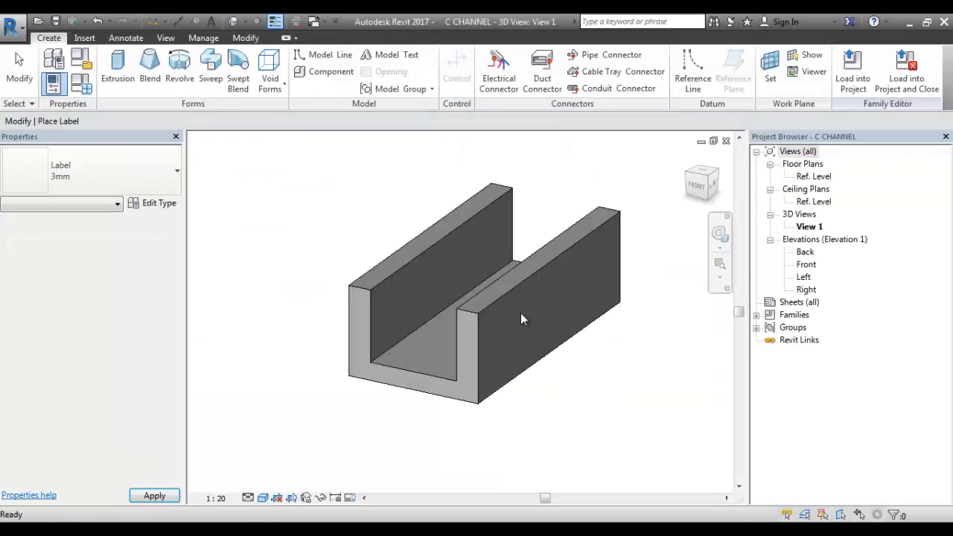
key(Escape)
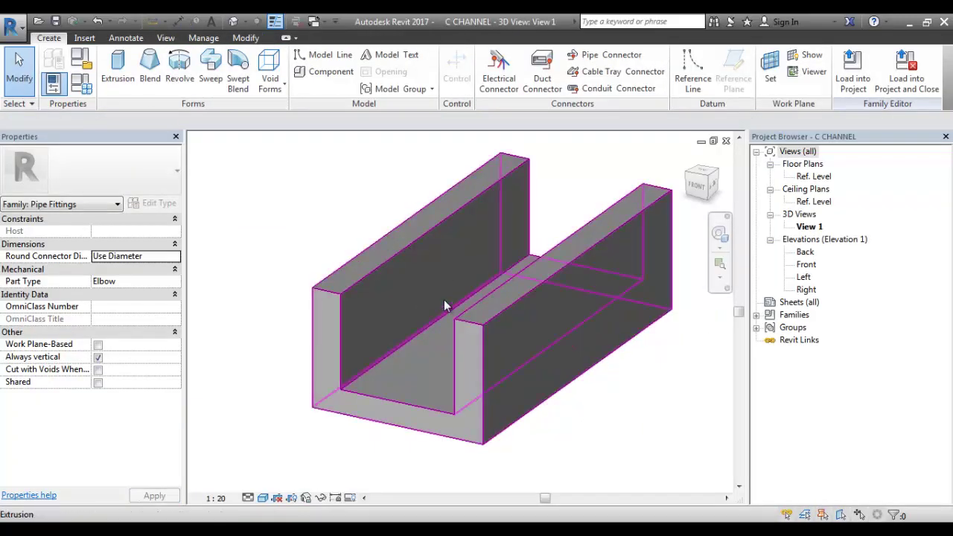
Open Family Types and keep the 100 X 150 X 300 type selected.
click(78, 84)
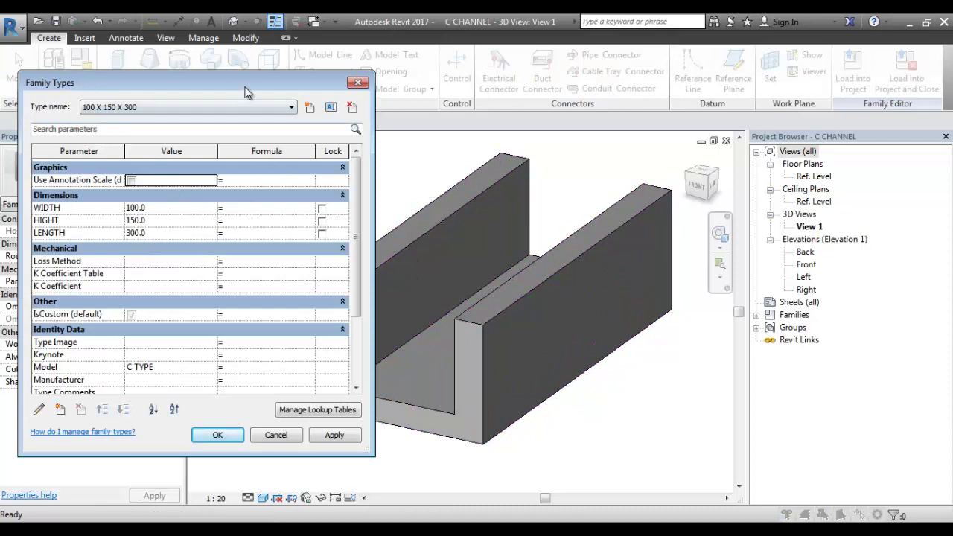
drag(356, 273, 357, 328)
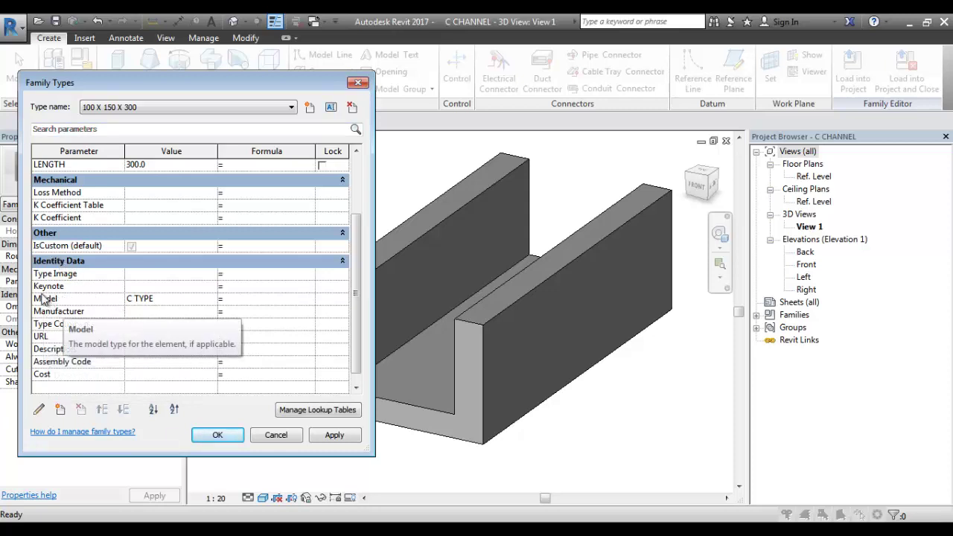
click(66, 300)
click(112, 298)
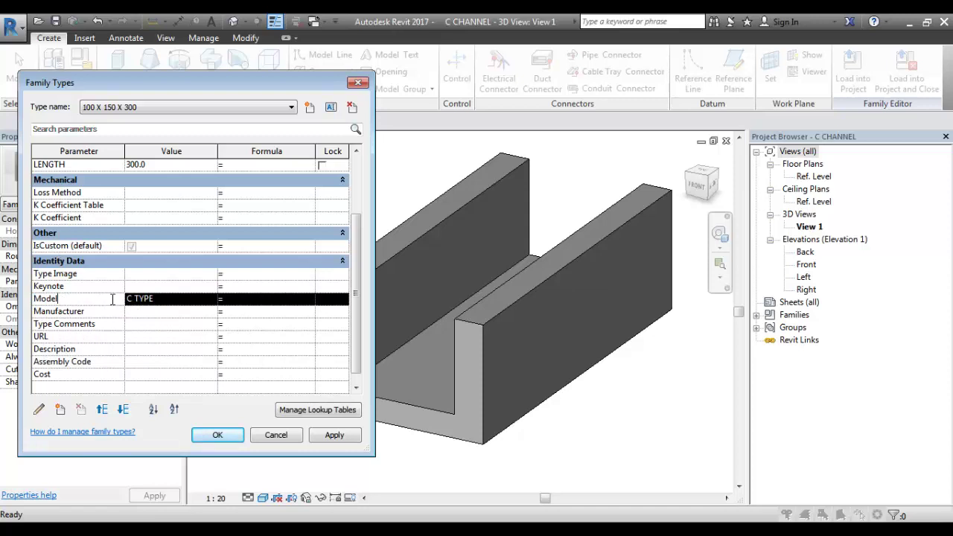
click(158, 301)
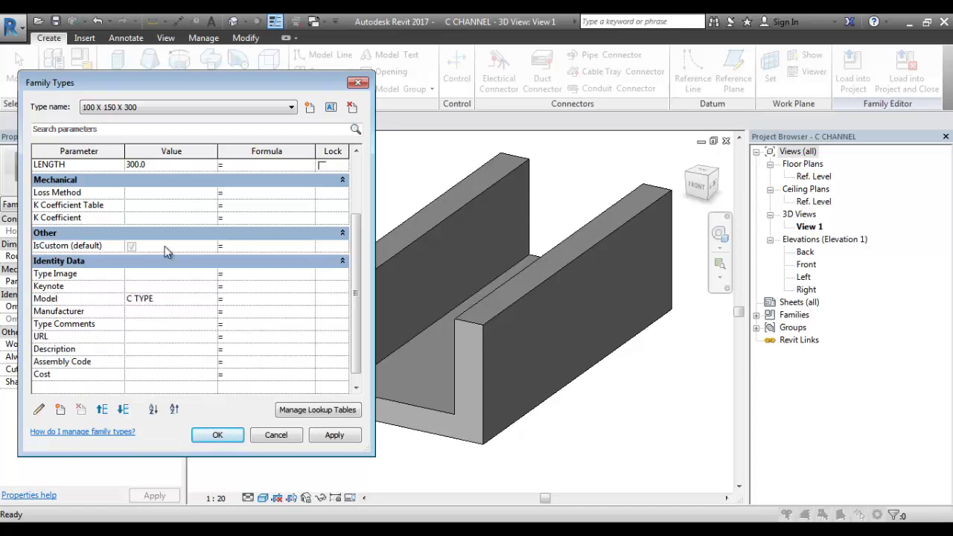
click(171, 110)
click(171, 120)
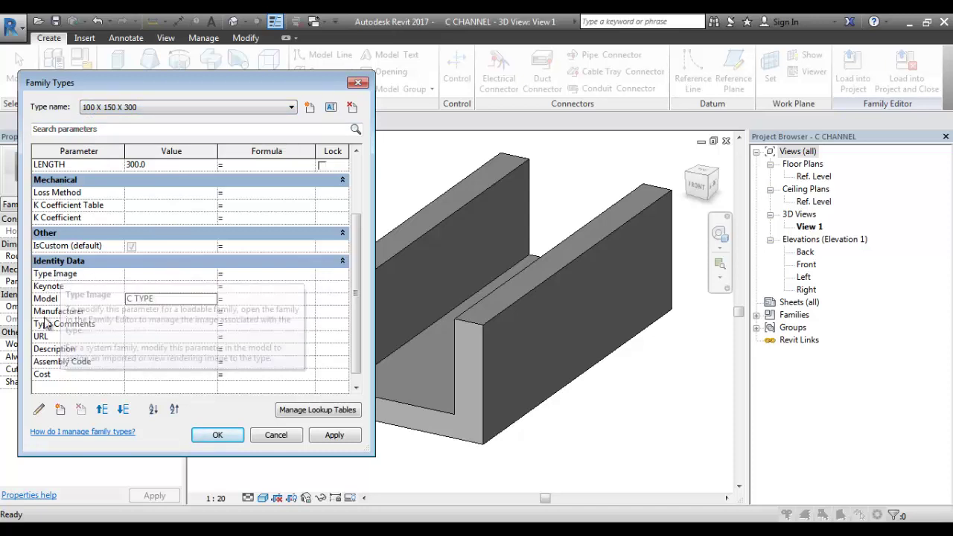
Confirm the Model value under Identity Data reads C TYPE and close Family Types.
click(174, 298)
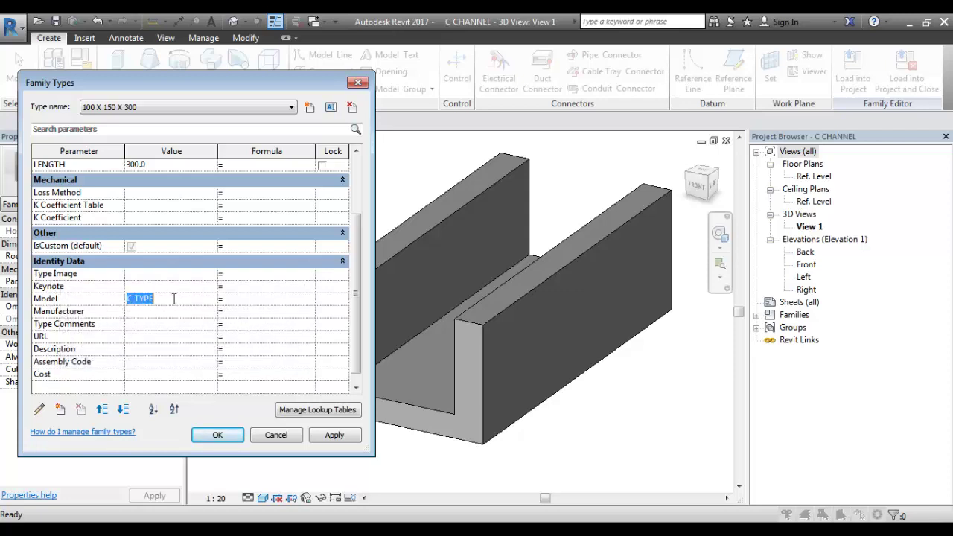
drag(174, 298, 118, 299)
click(166, 297)
drag(175, 300, 111, 300)
key(Up)
click(148, 313)
click(172, 301)
click(227, 435)
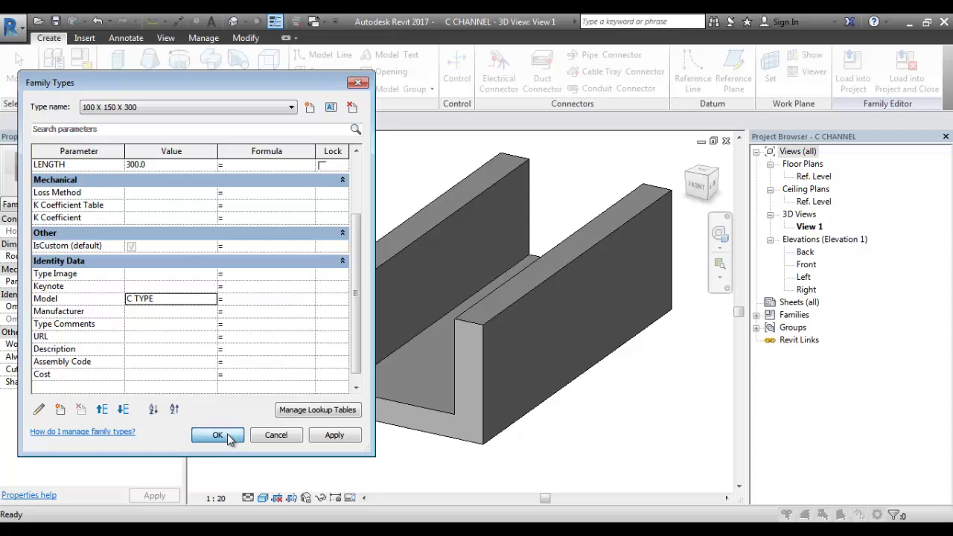
click(227, 437)
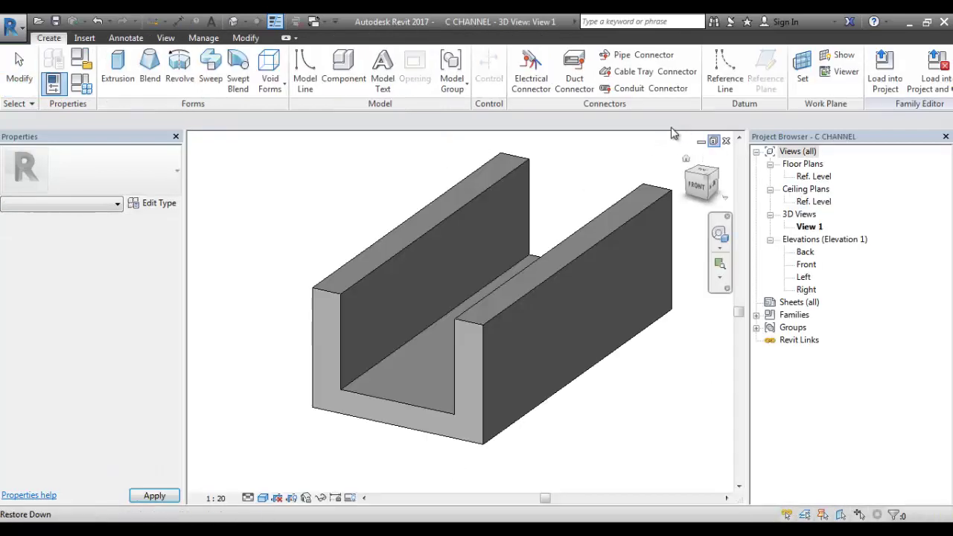
click(317, 23)
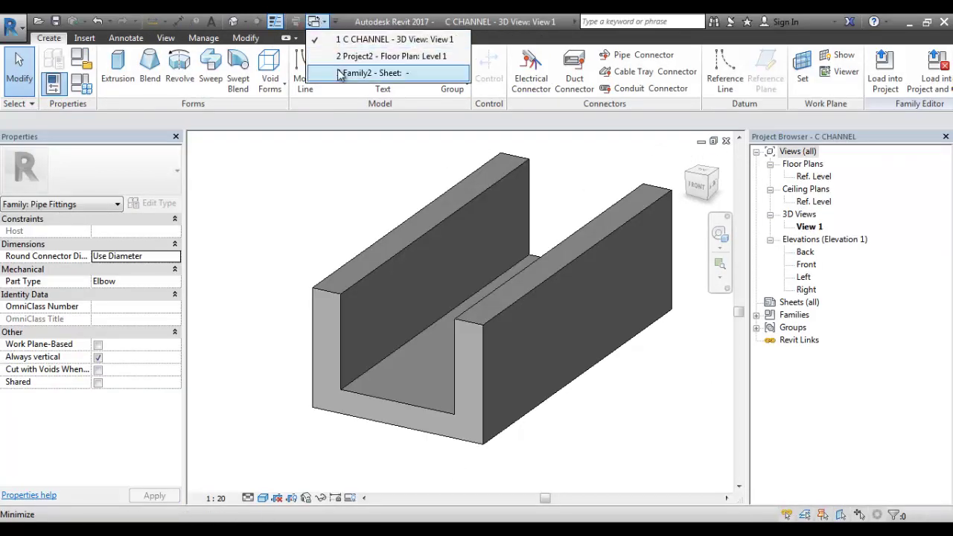
In the Family2 tag, start a label at the reference-plane intersection.
click(344, 72)
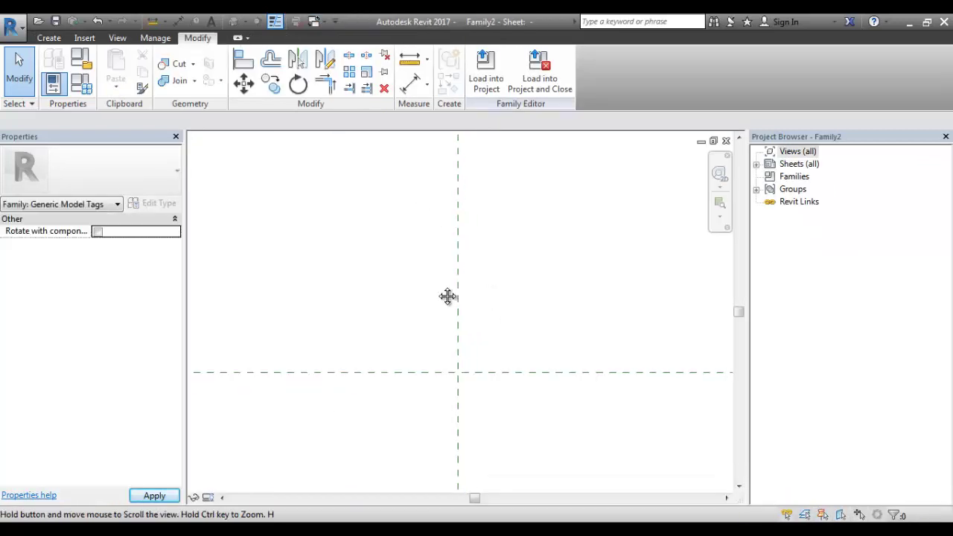
click(49, 40)
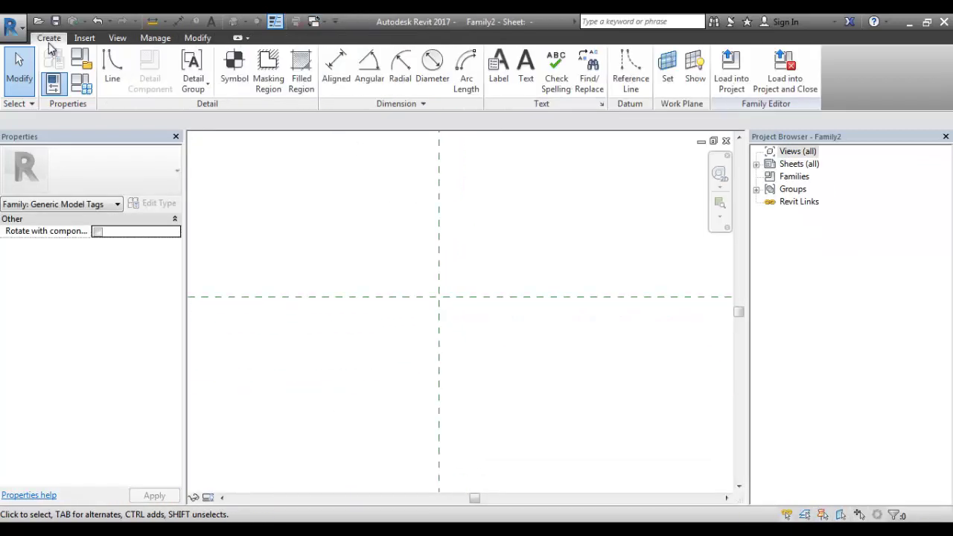
click(498, 69)
click(434, 302)
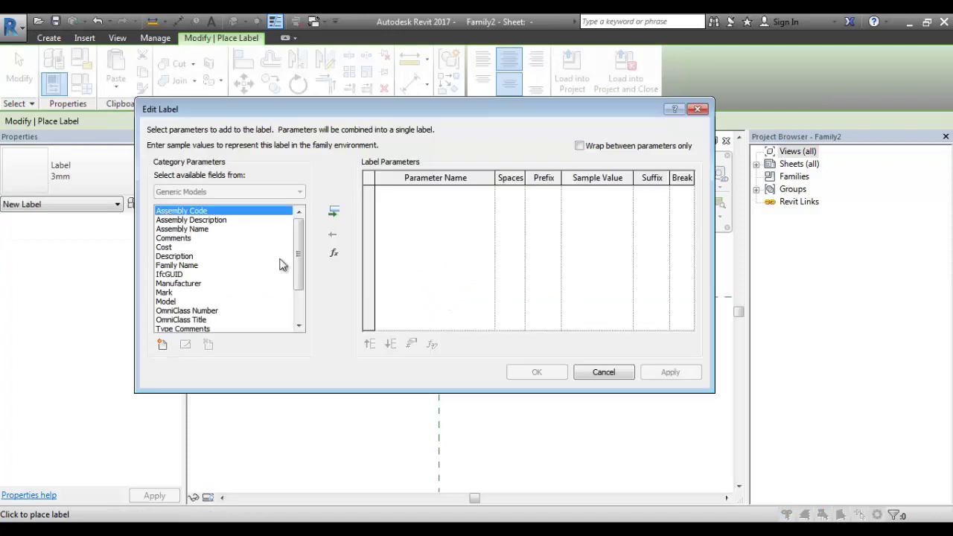
mouse_move(296, 246)
mouse_down()
mouse_move(298, 266)
mouse_move(304, 246)
mouse_up()
Make Model the only label parameter with sample value DFSDFSF, and place the label.
click(175, 301)
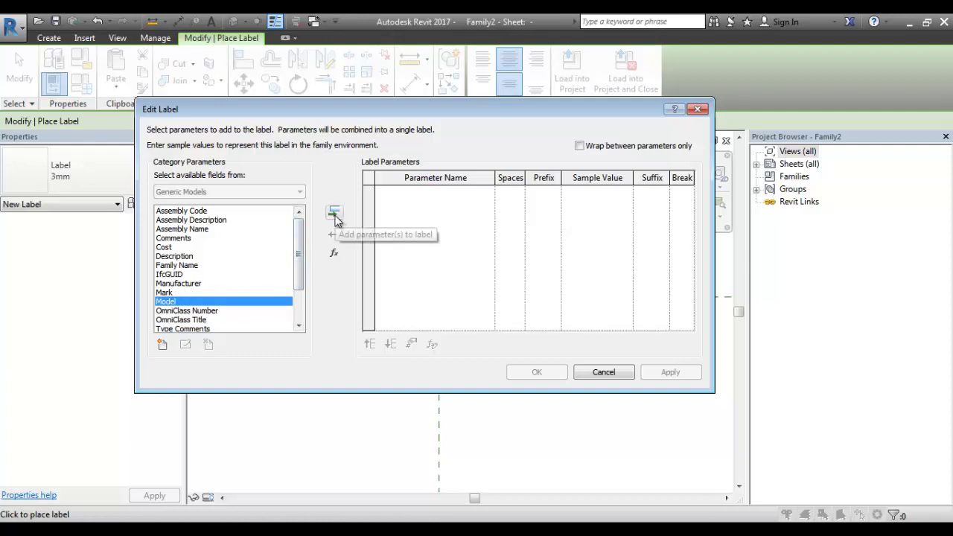
click(334, 214)
click(197, 248)
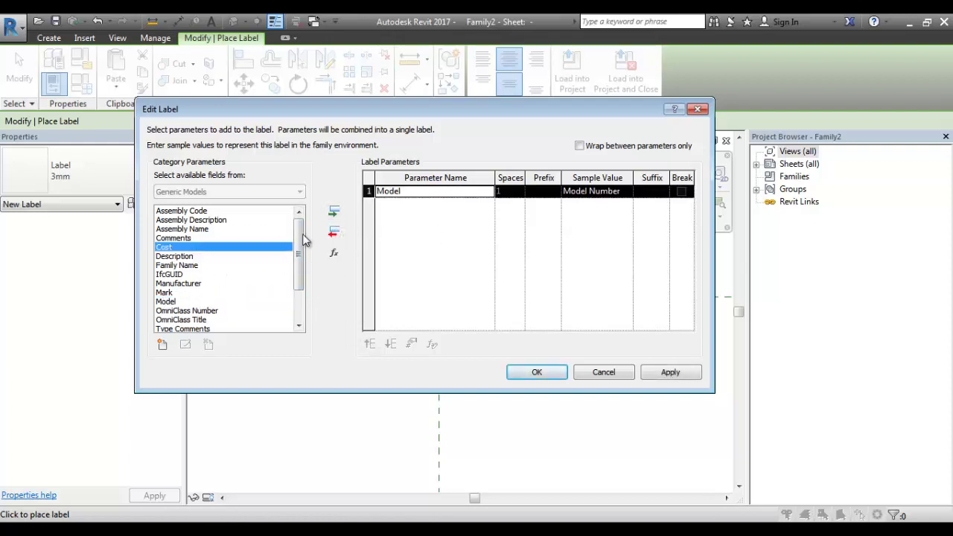
click(334, 213)
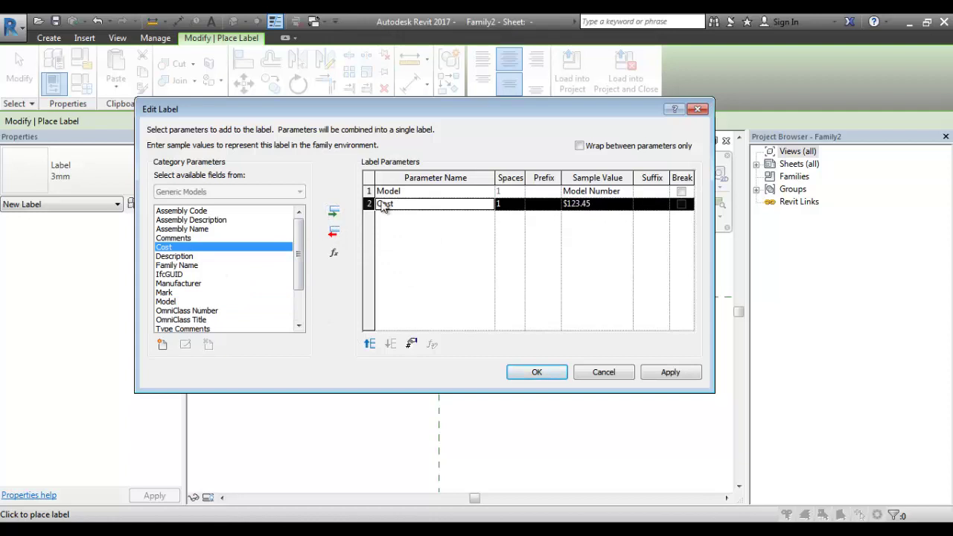
click(334, 231)
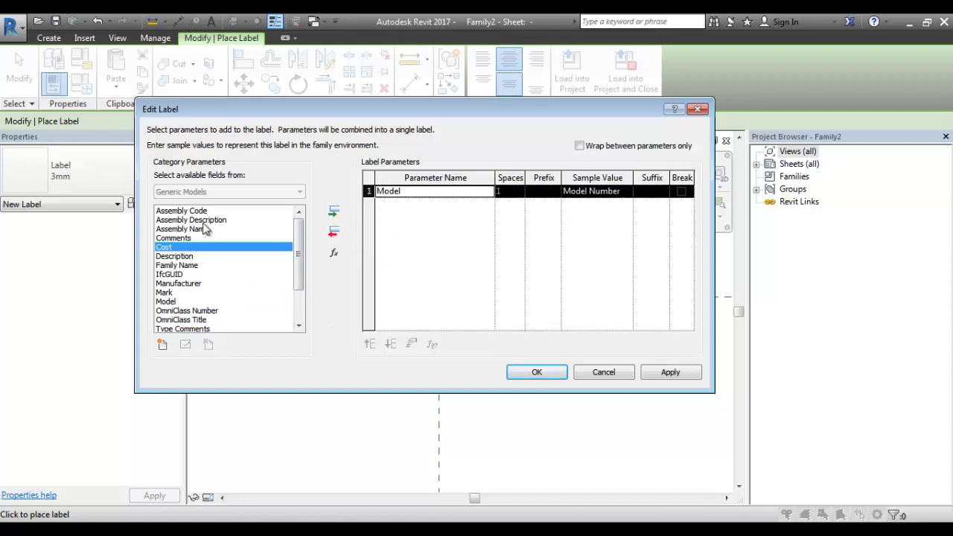
click(623, 195)
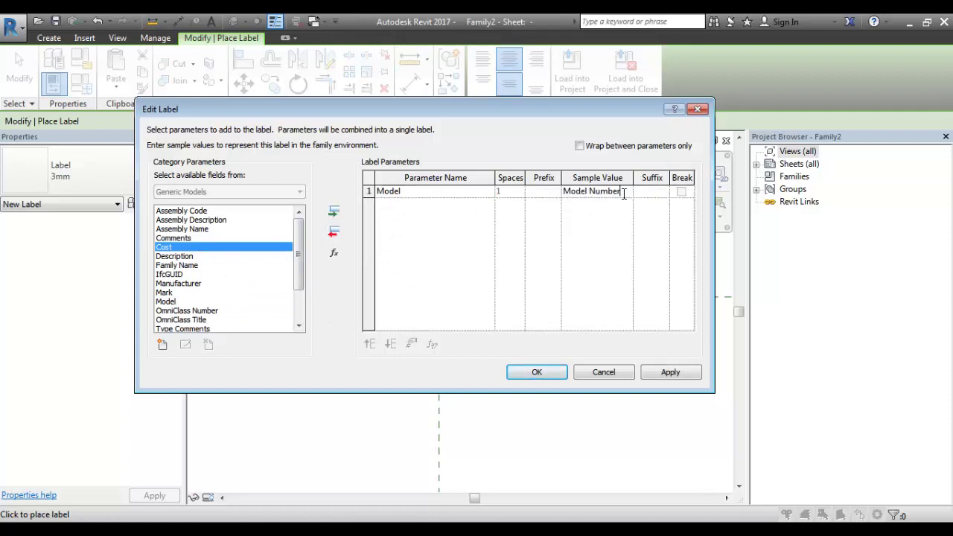
drag(622, 195, 542, 199)
text(DFSDFSF)
click(544, 374)
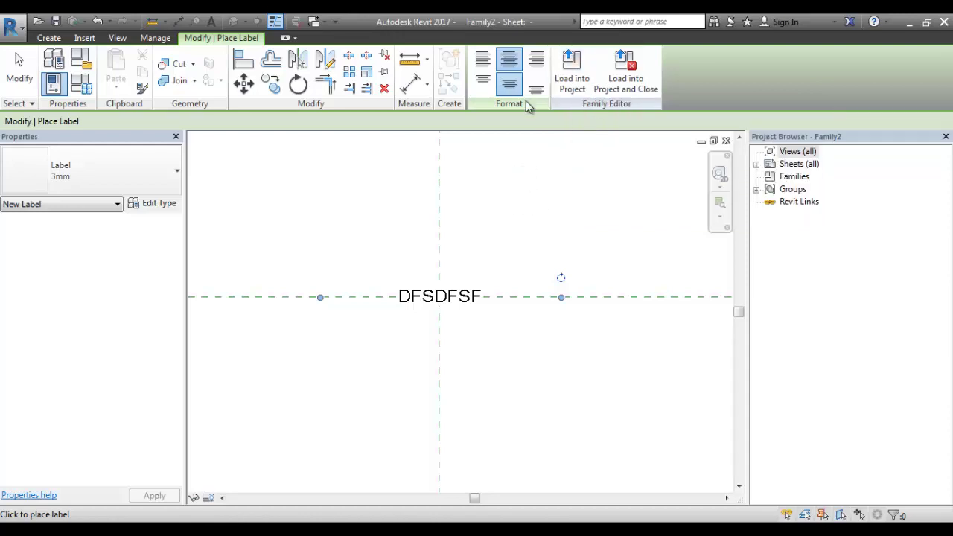
Save the Family2 tag as a new family file named C CHANNEL TAG on the Desktop.
click(11, 28)
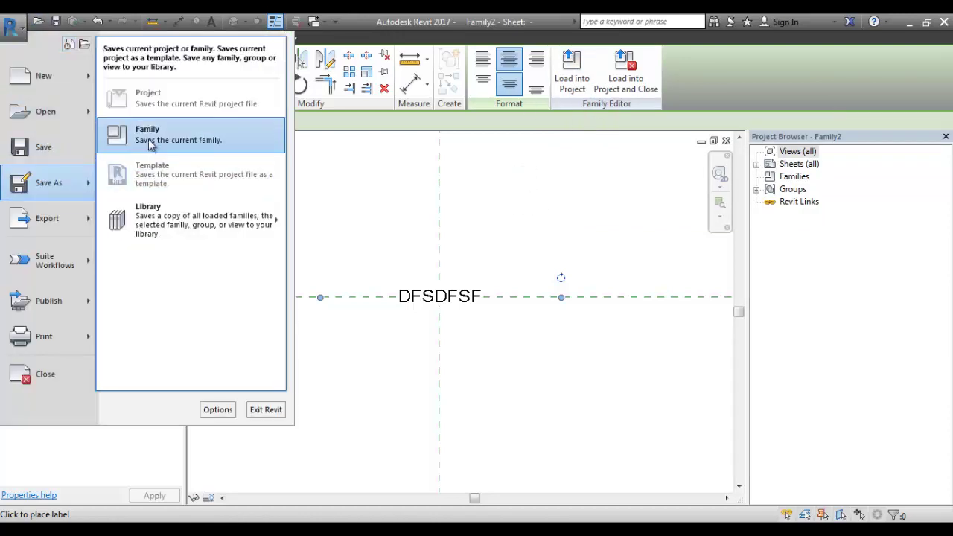
key(Escape)
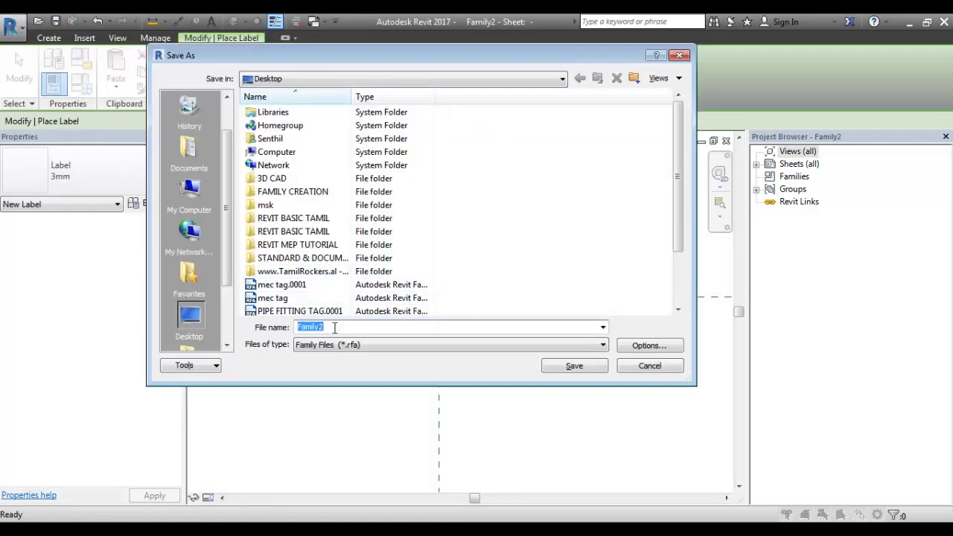
text(C T)
click(574, 365)
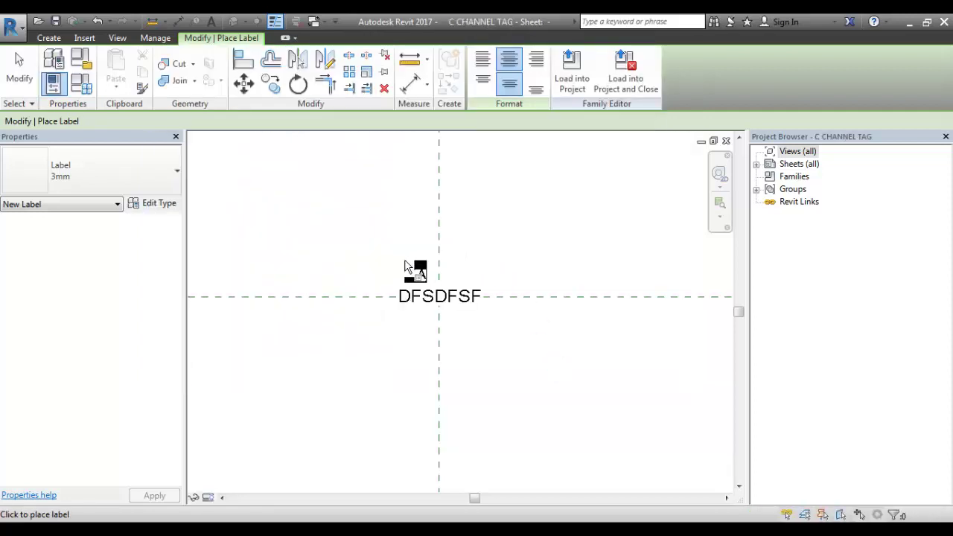
Switch back to Project2's Level 1 floor plan with the C-channel in view.
click(316, 25)
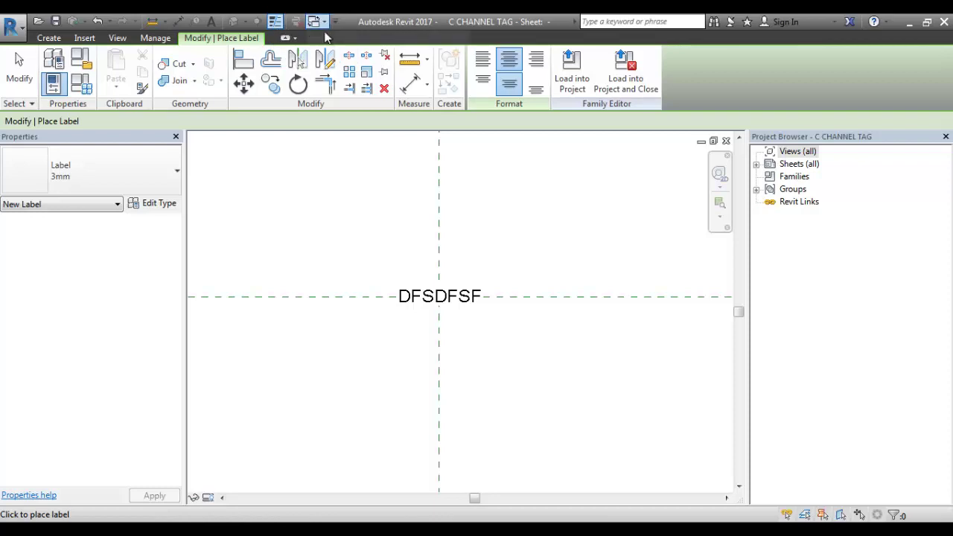
click(344, 59)
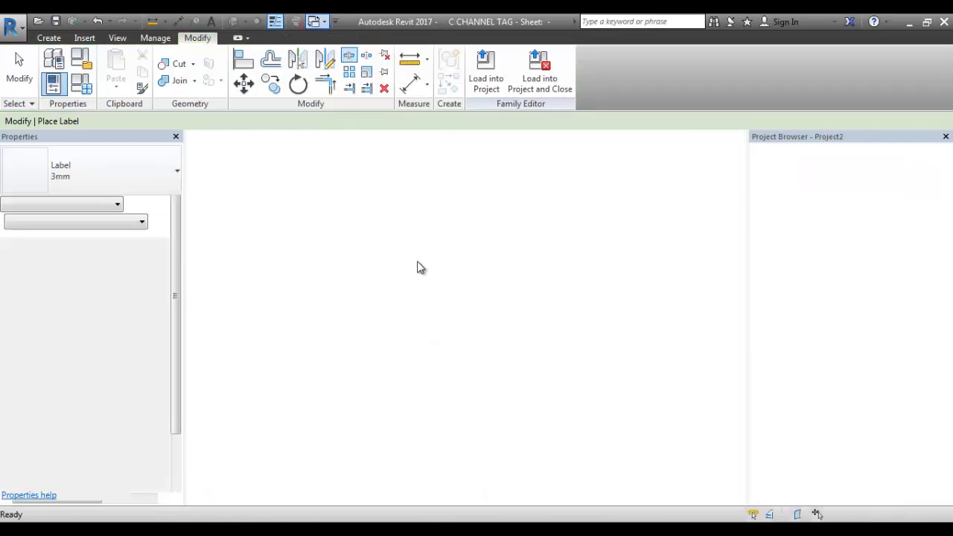
middle_drag(492, 198, 499, 238)
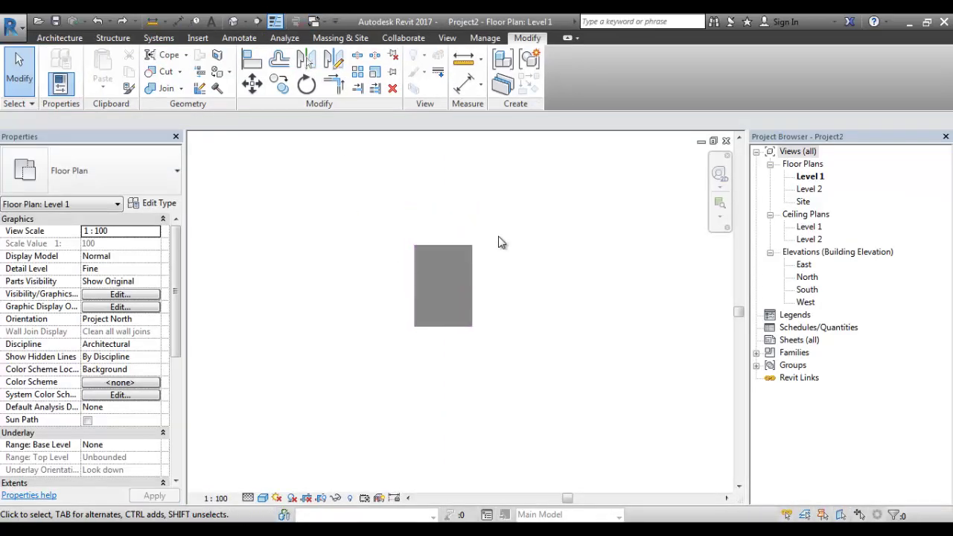
scroll(445, 258, up, 1)
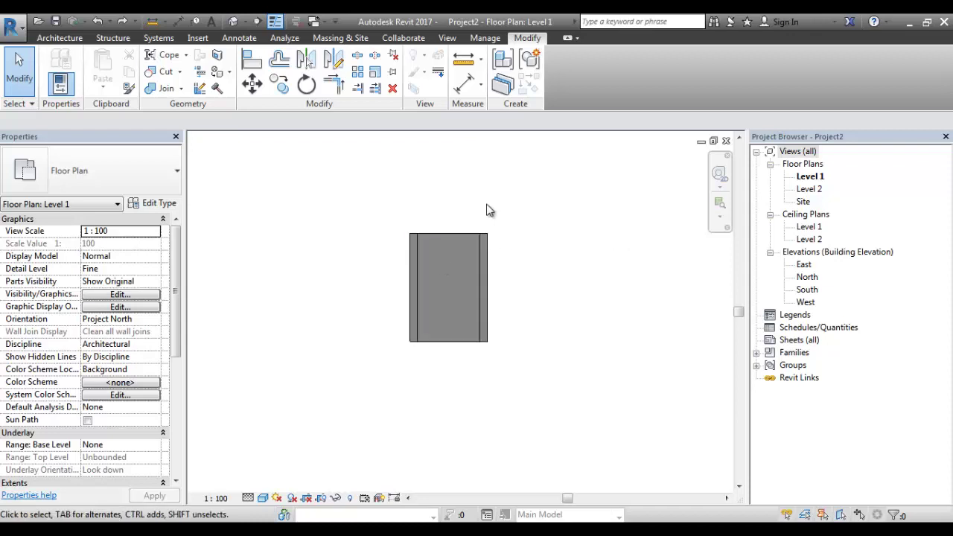
Expand the Annotate tab's Tag panel drop-down to reveal Loaded Tags And Symbols.
click(159, 37)
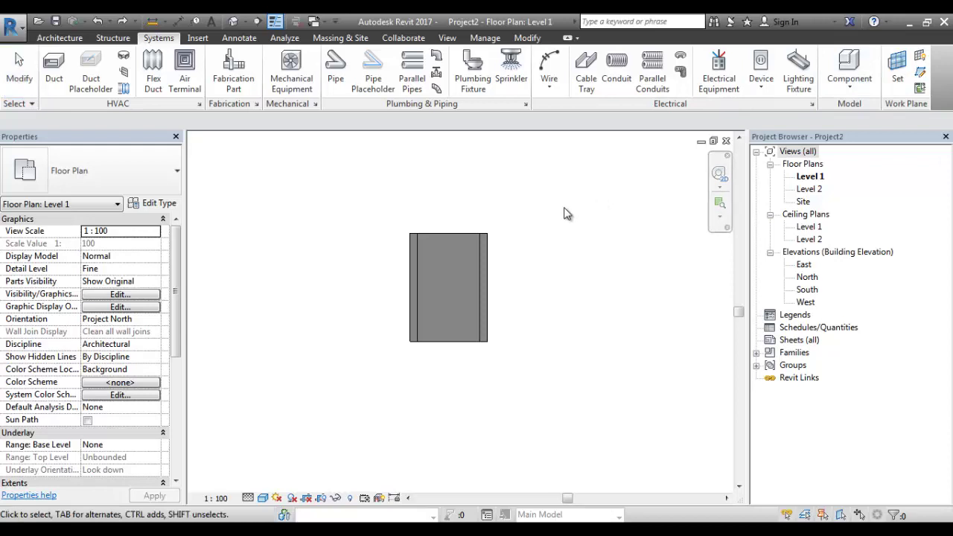
scroll(563, 214, down, 1)
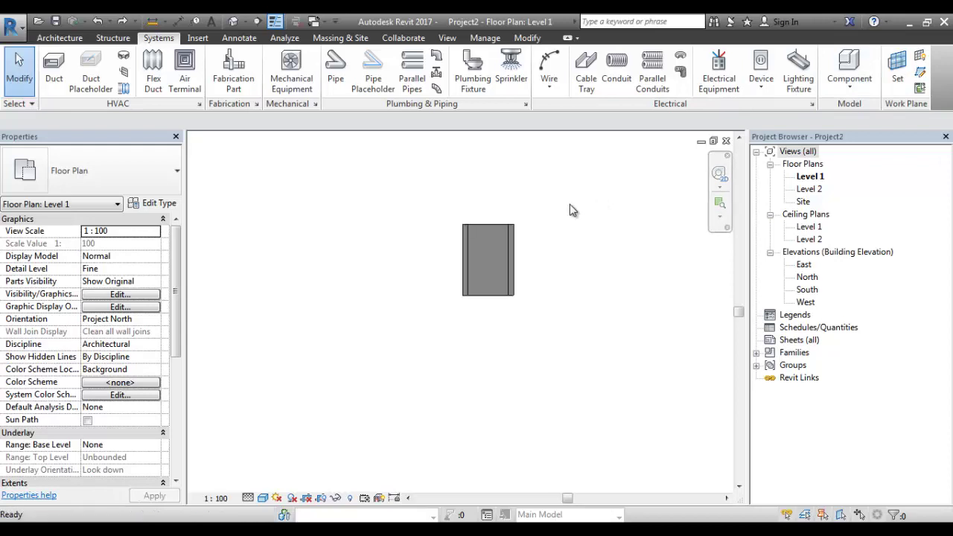
click(240, 38)
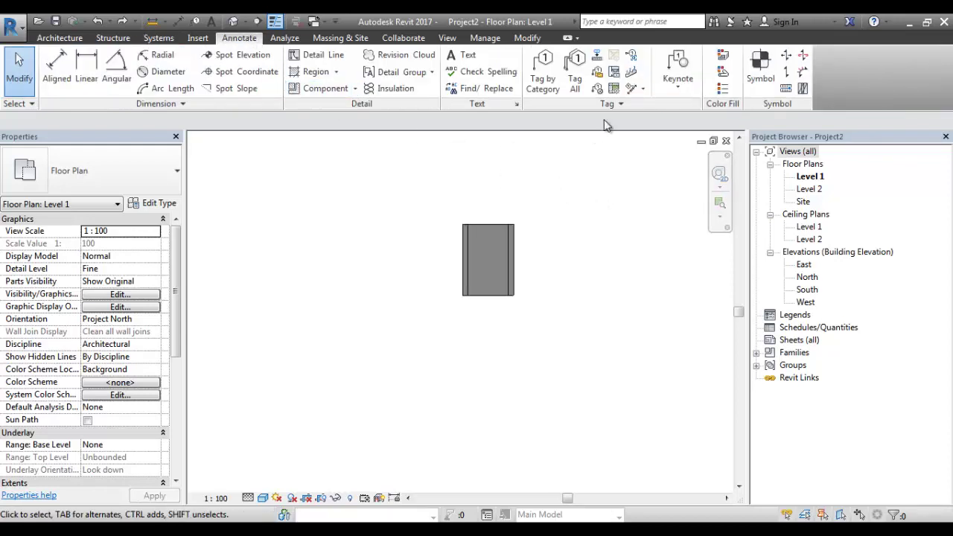
click(617, 104)
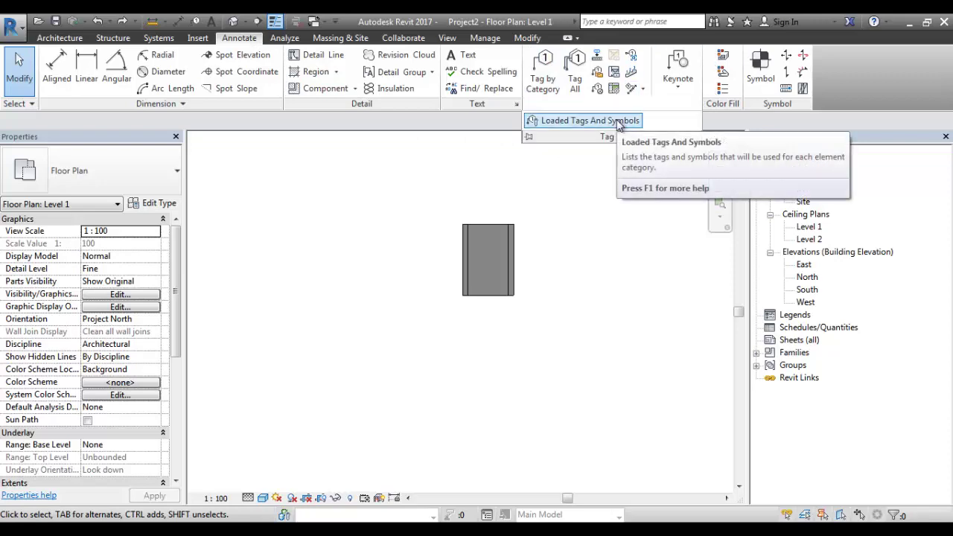
Load the C CHANNEL TAG family from the Desktop via Loaded Tags And Symbols, then close it.
click(617, 122)
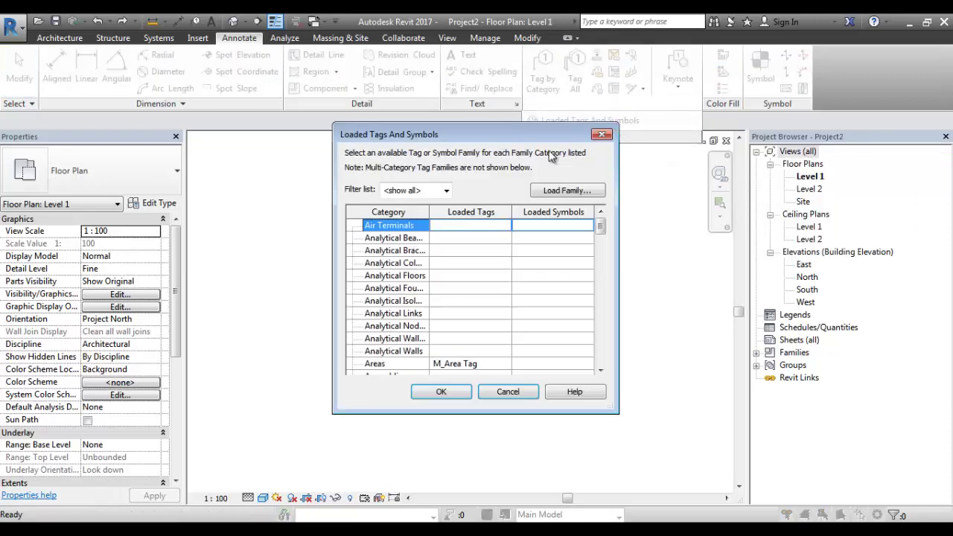
scroll(407, 289, down, 1)
scroll(406, 289, down, 1)
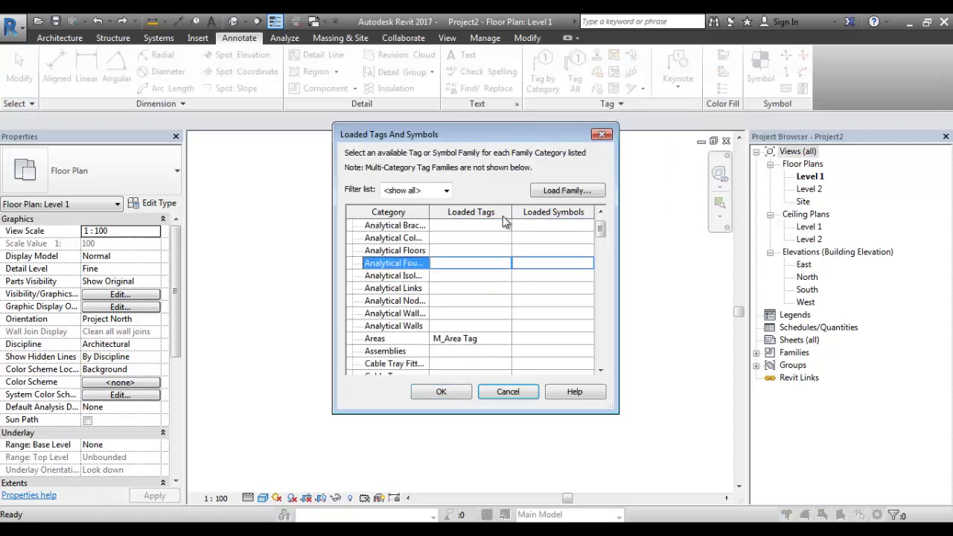
click(566, 191)
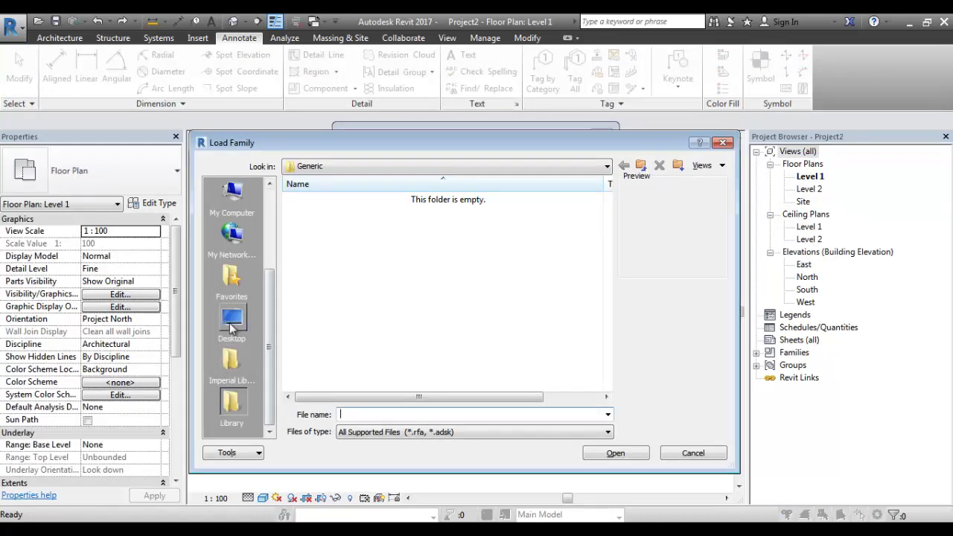
click(231, 319)
click(320, 372)
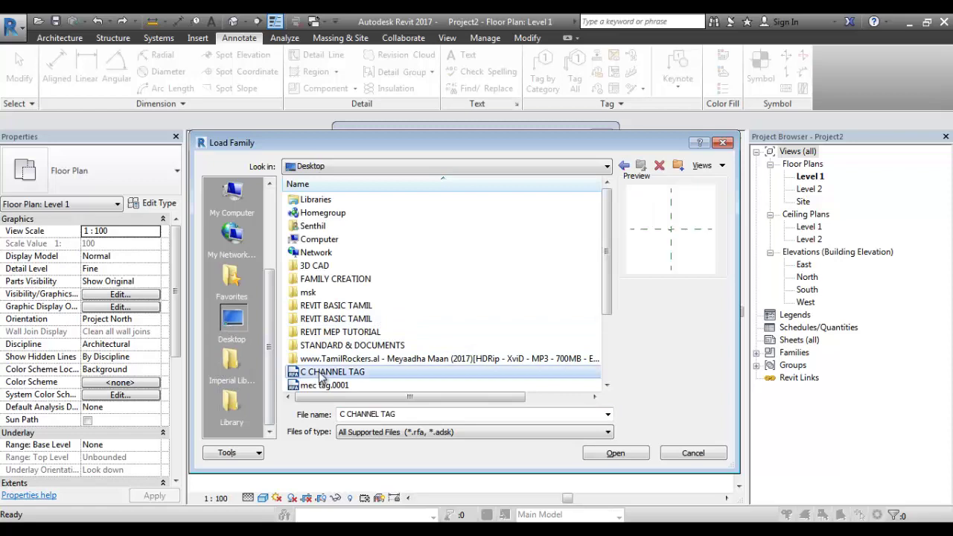
click(614, 457)
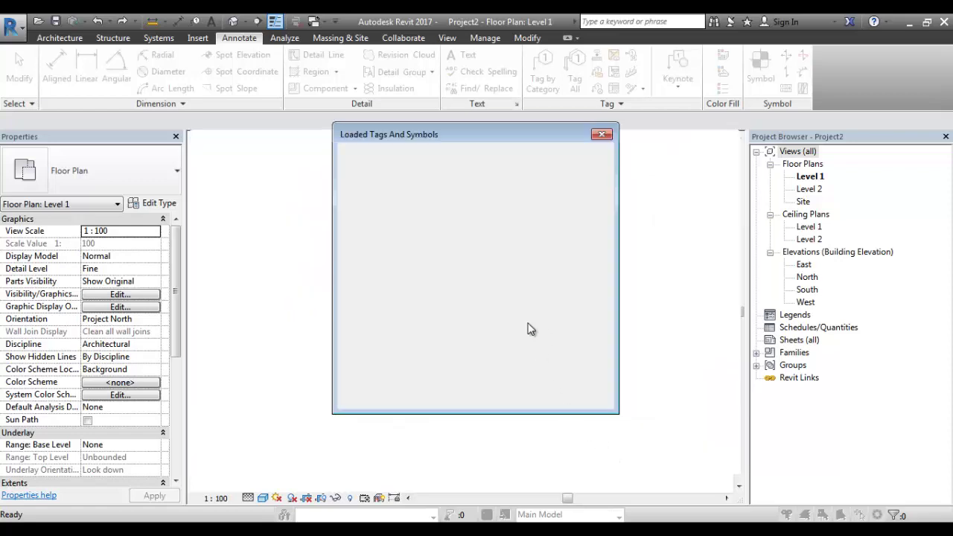
click(445, 391)
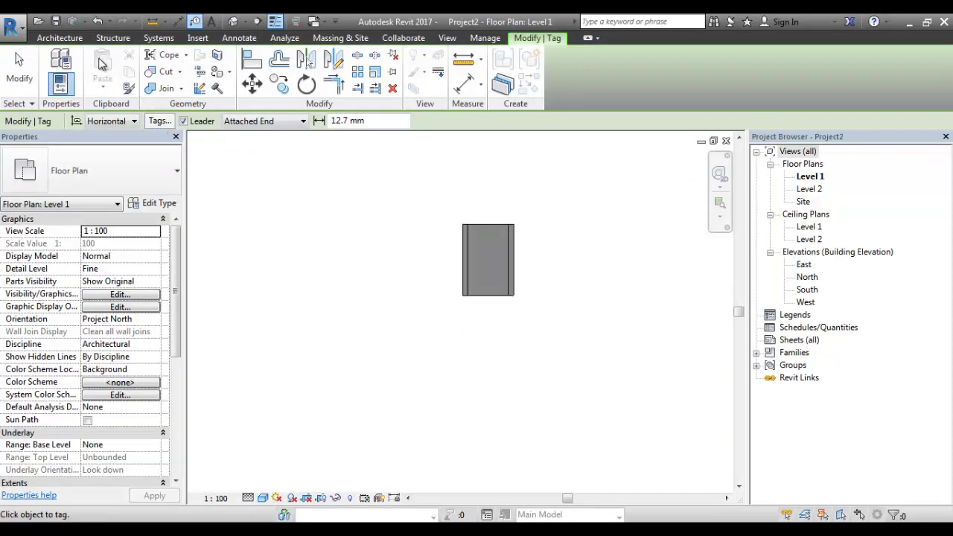
Use Tag by Category on the C-channel element.
click(238, 38)
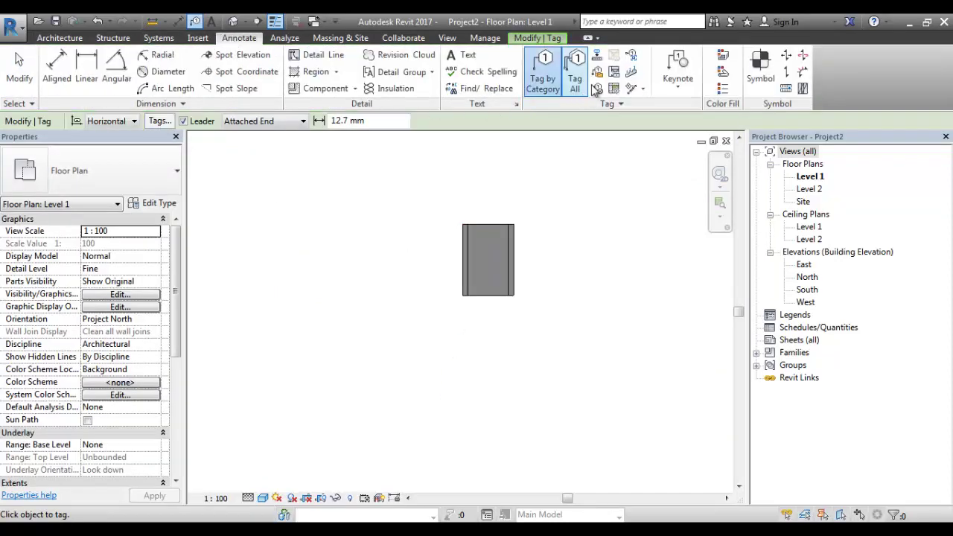
middle_drag(486, 229, 493, 351)
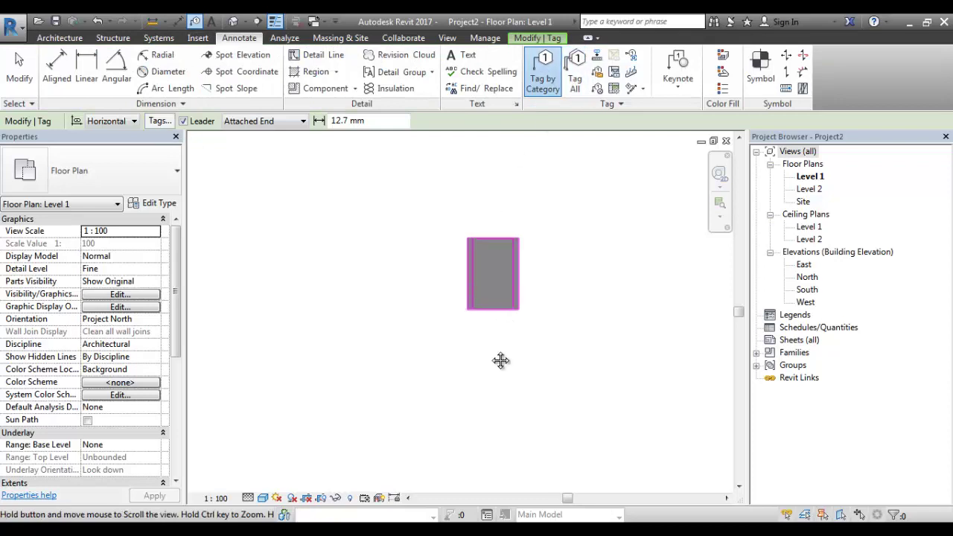
click(493, 350)
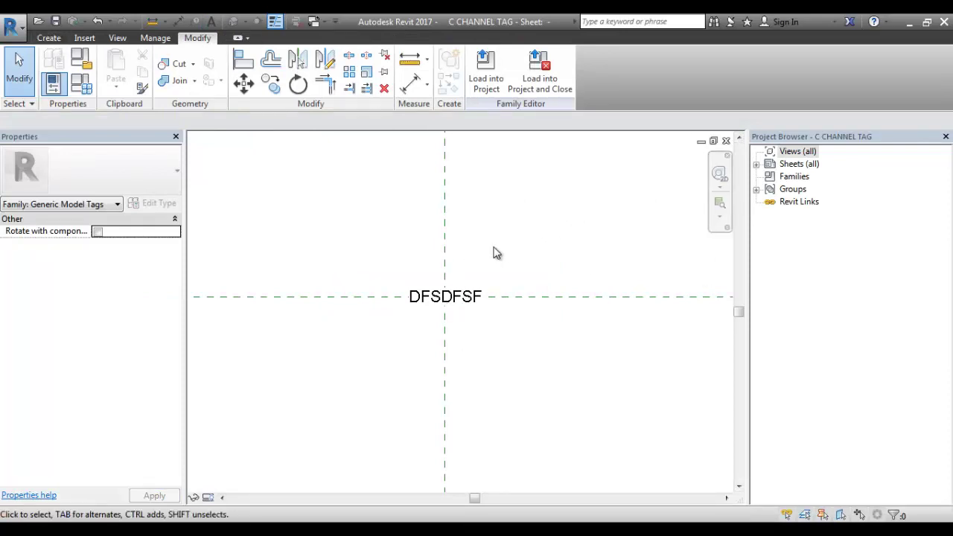
Set the C CHANNEL TAG family category to Pipe Fitting Tags in Family Category and Parameters.
click(454, 283)
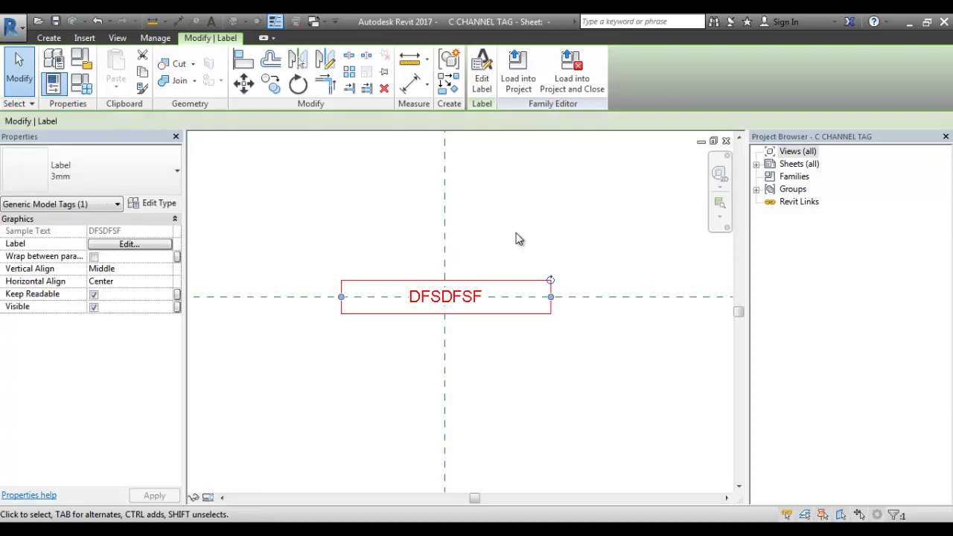
click(83, 64)
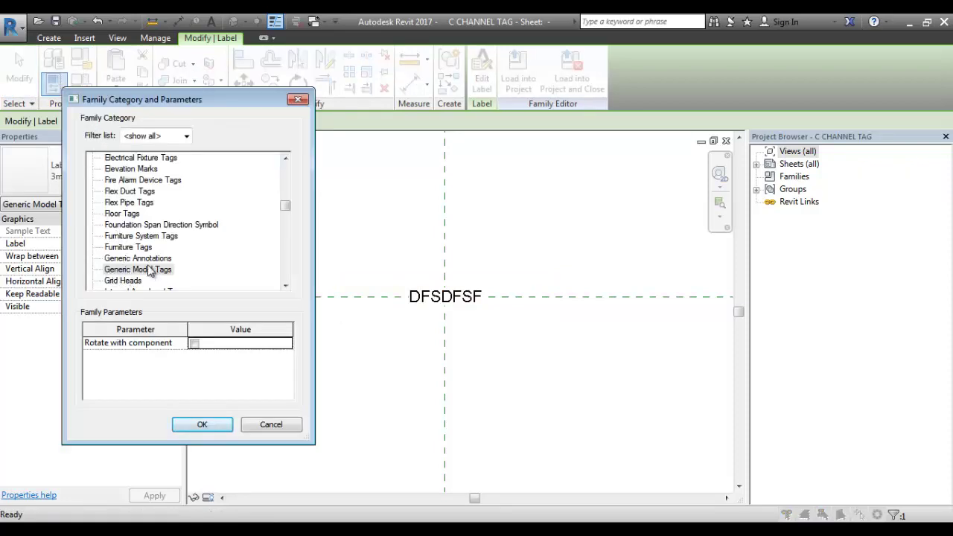
click(149, 271)
scroll(145, 268, up, 1)
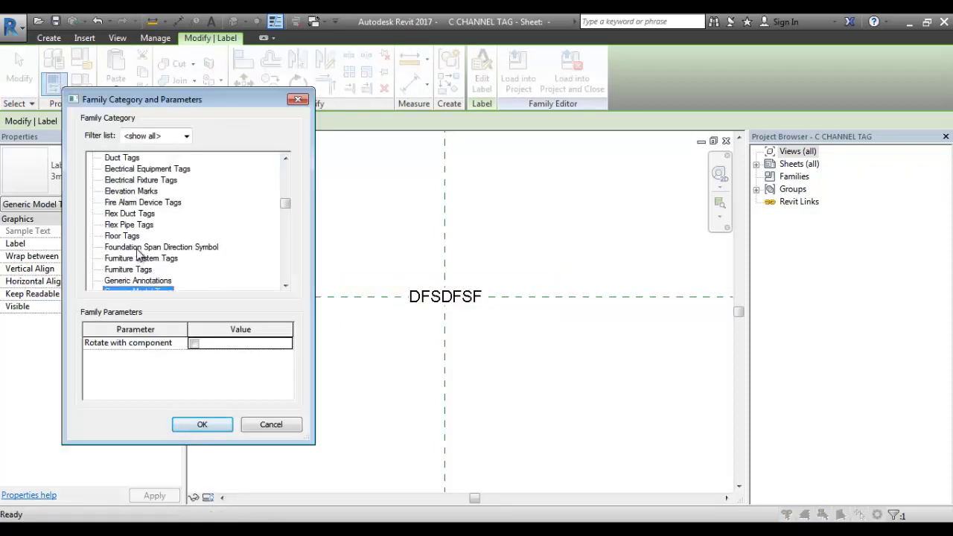
scroll(136, 226, up, 1)
scroll(136, 226, up, 2)
scroll(136, 227, up, 1)
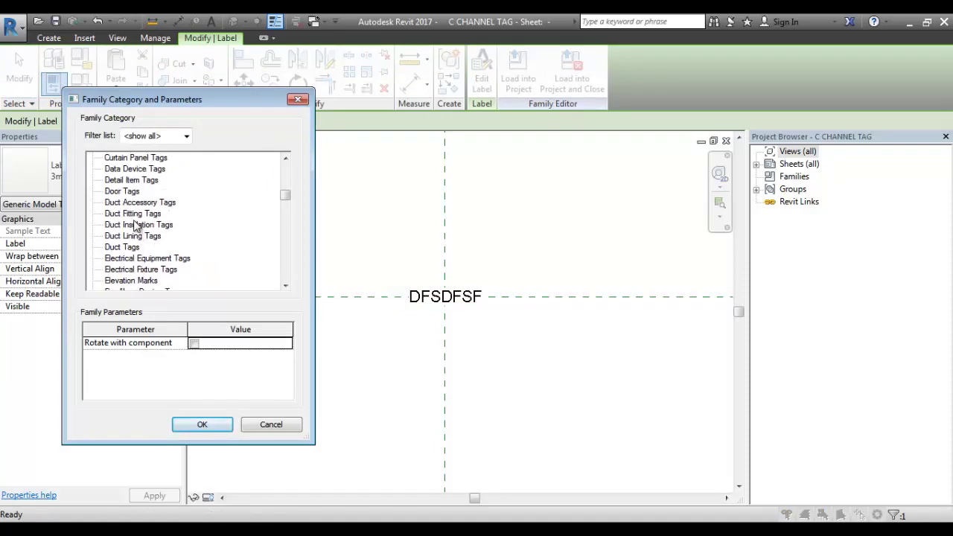
scroll(136, 227, up, 2)
click(136, 226)
scroll(136, 226, down, 10)
click(136, 268)
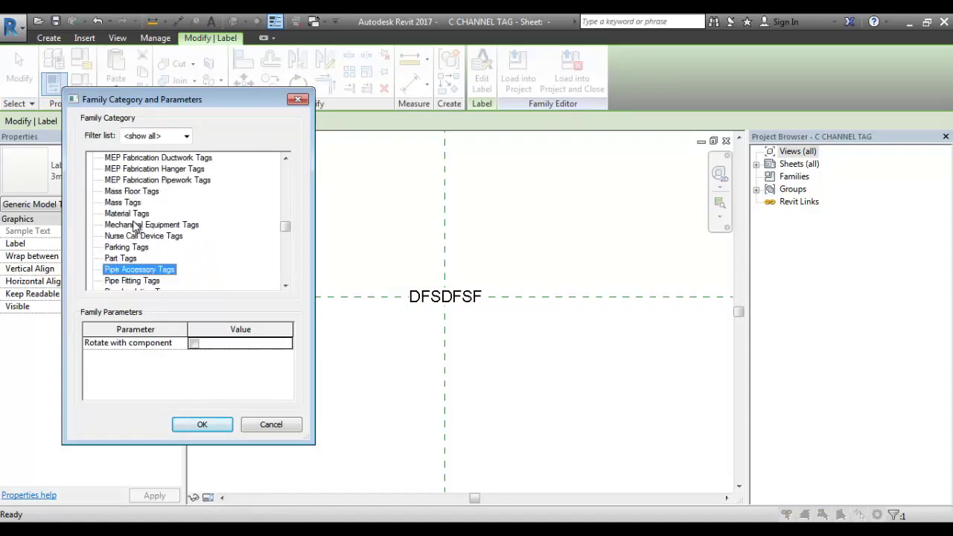
scroll(137, 261, down, 1)
scroll(138, 252, down, 1)
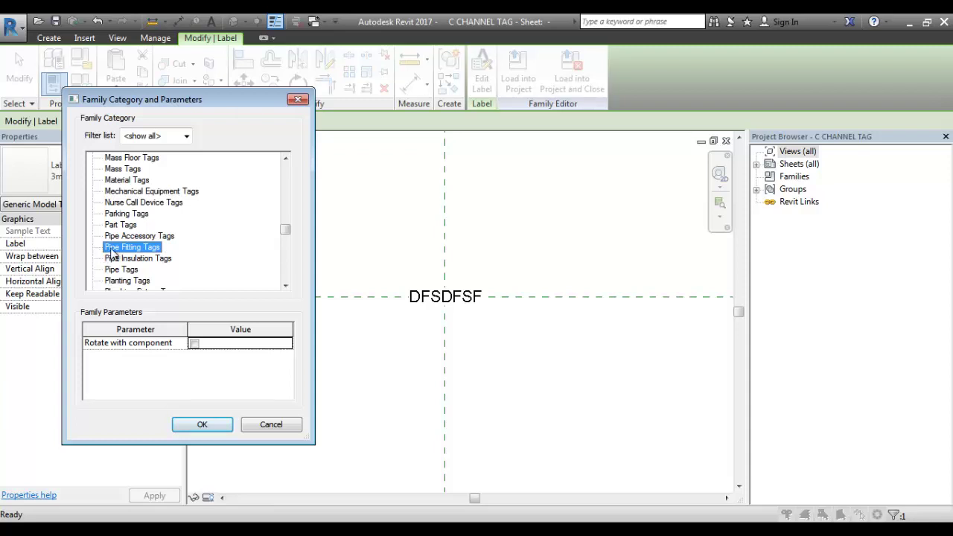
click(201, 434)
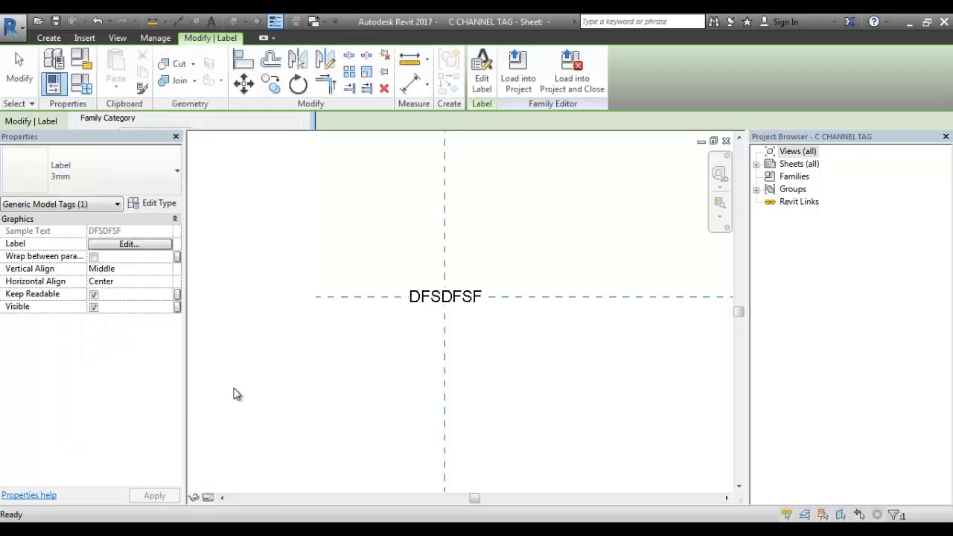
click(342, 246)
Back in the project, try loading C CHANNEL TAG for Pipe Fittings and dismiss the incompatibility error.
click(55, 21)
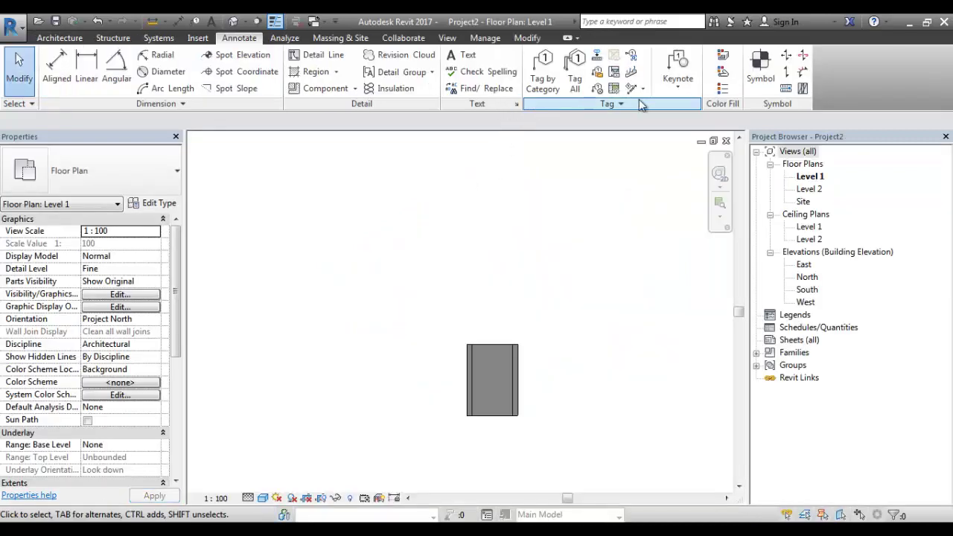
click(637, 103)
click(602, 125)
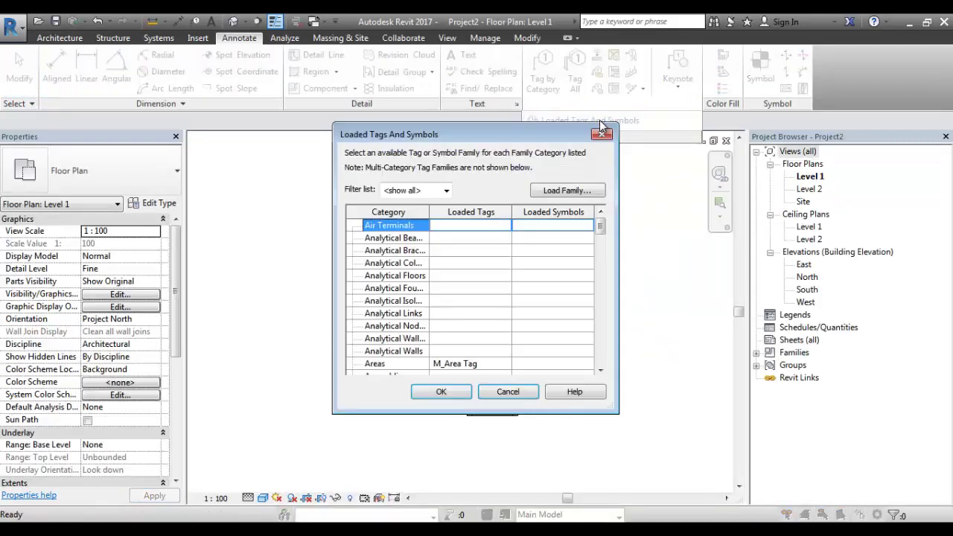
click(387, 288)
key(p)
scroll(387, 289, down, 1)
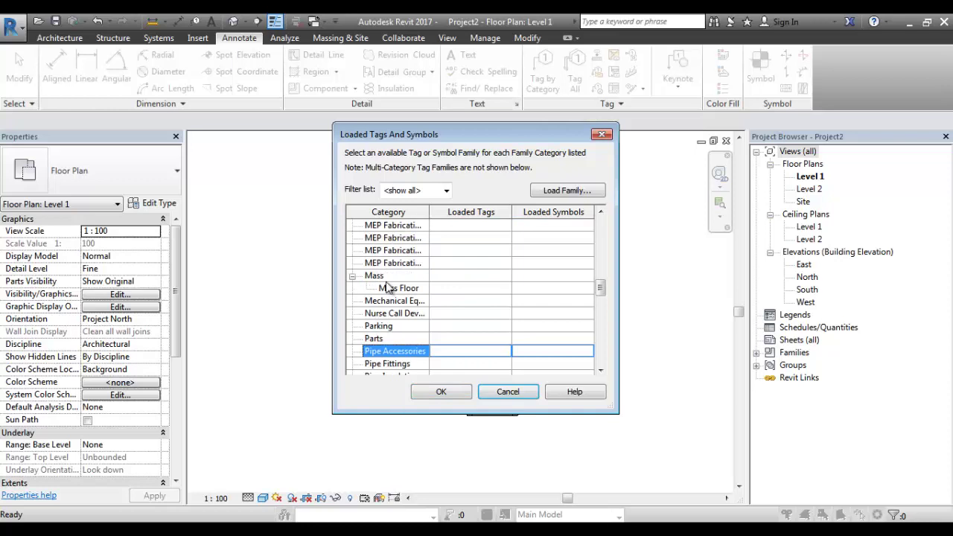
scroll(391, 291, down, 2)
click(407, 314)
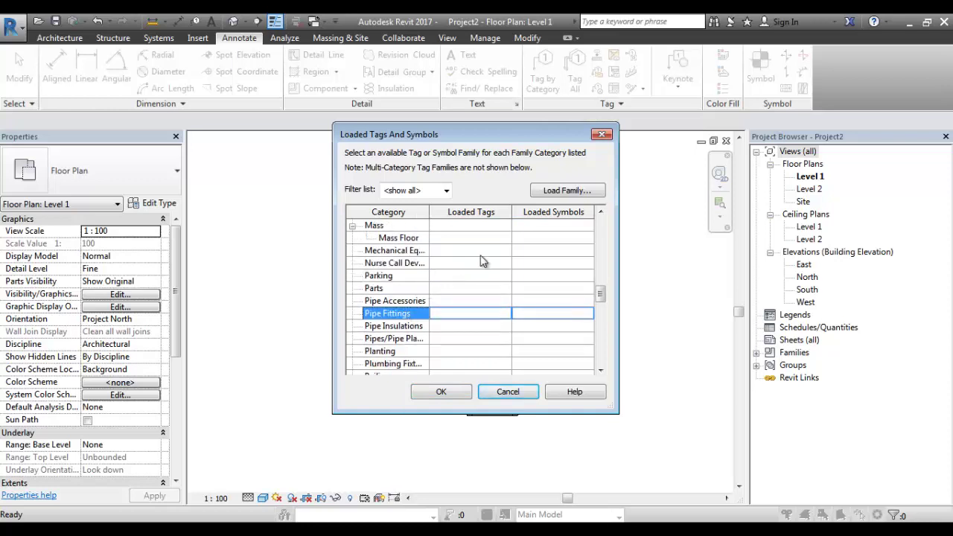
click(555, 192)
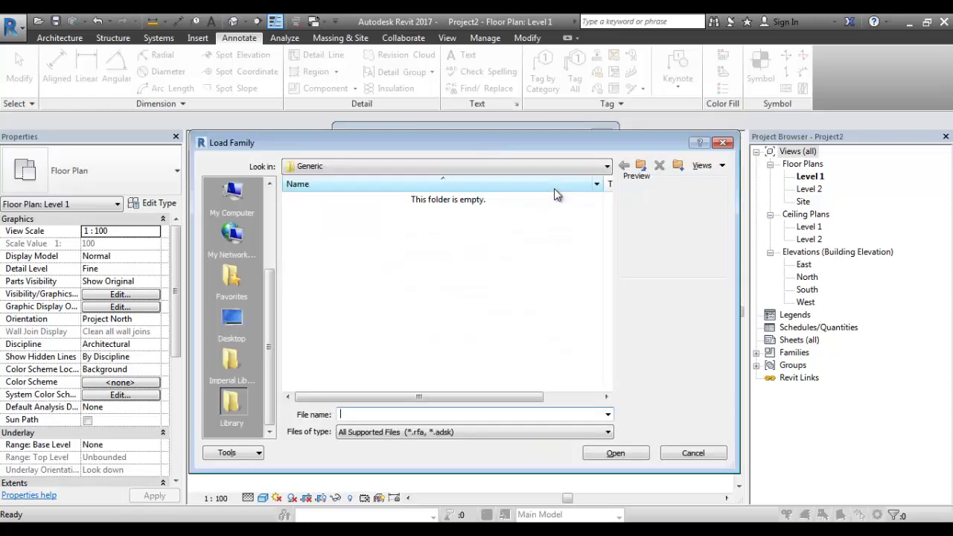
click(233, 320)
click(372, 384)
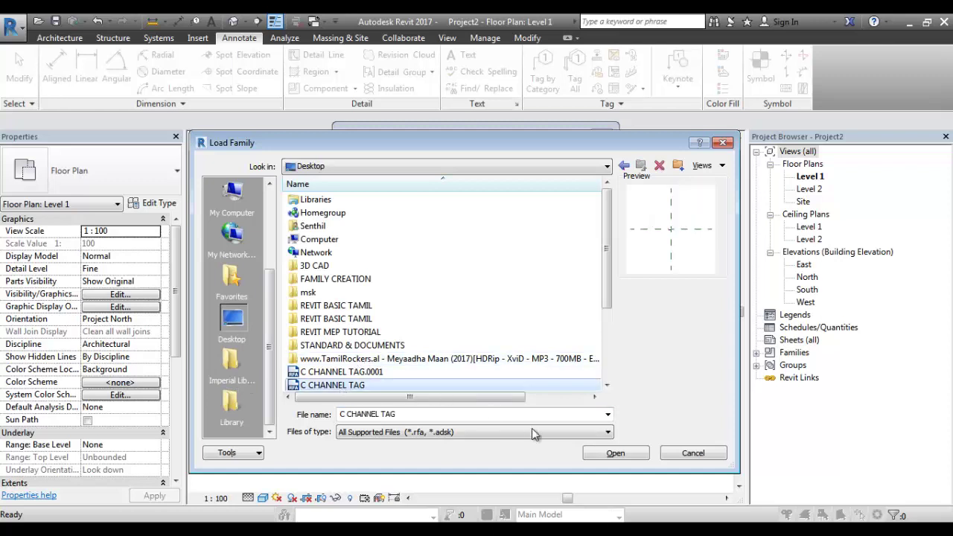
click(615, 453)
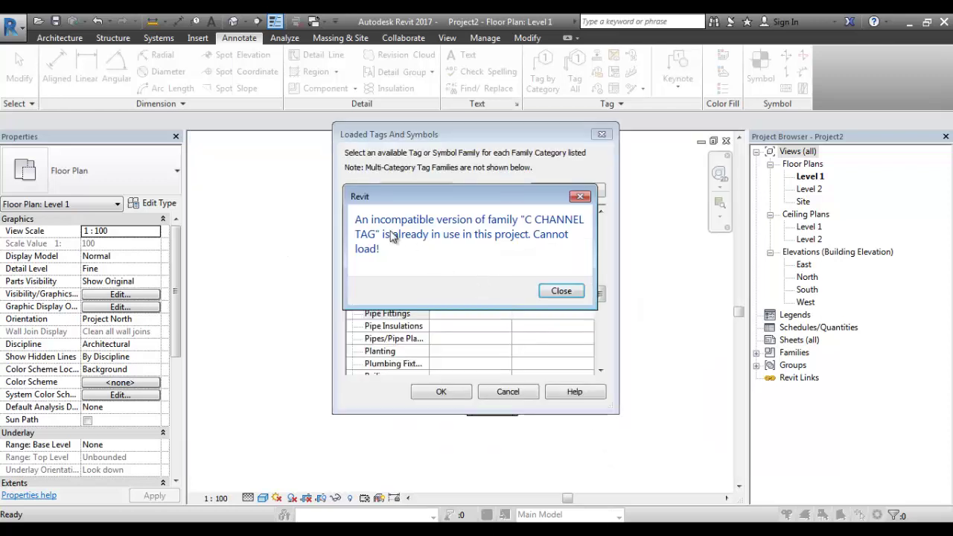
click(578, 197)
Keep C CHANNEL TAG as the Generic Models tag and close Loaded Tags And Symbols.
click(409, 290)
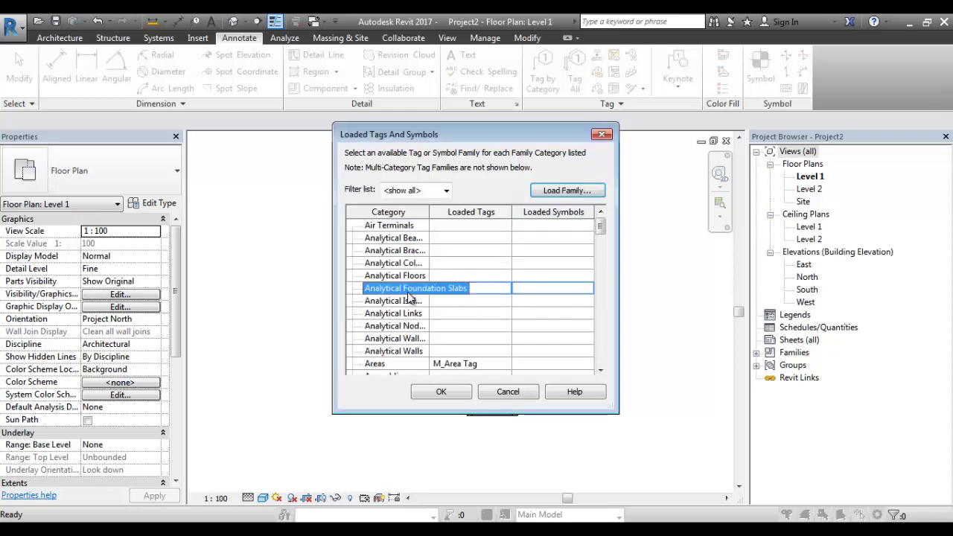
key(g)
scroll(411, 301, down, 1)
scroll(447, 309, down, 1)
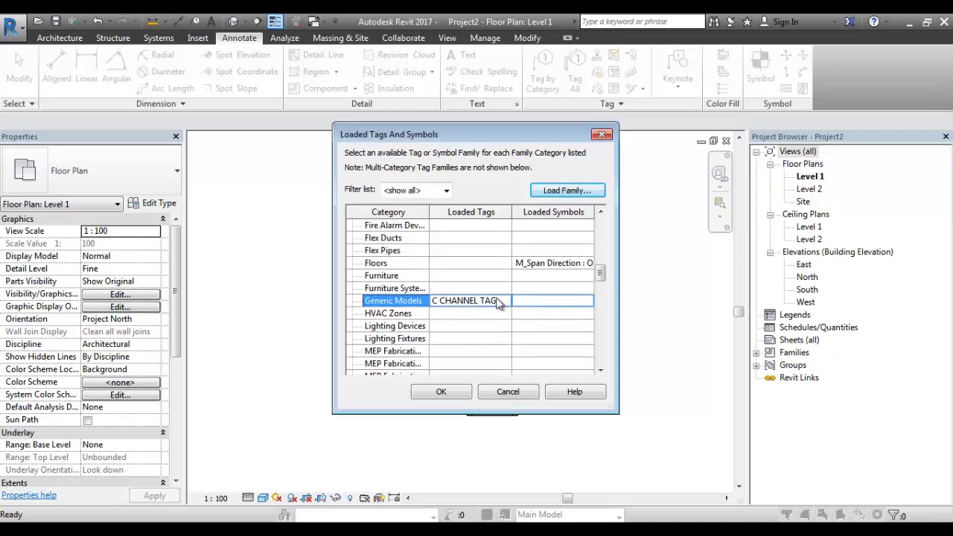
click(498, 305)
click(504, 300)
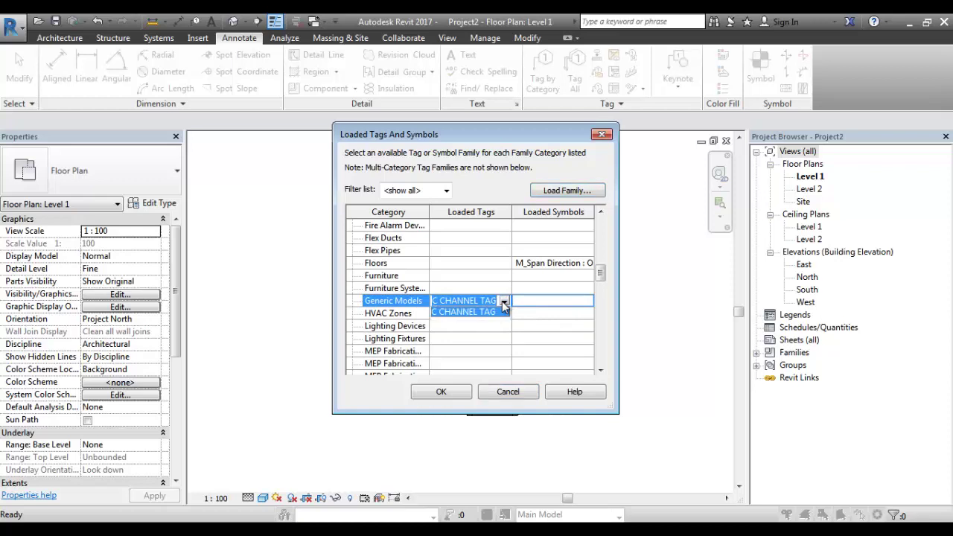
click(504, 301)
click(504, 300)
click(492, 318)
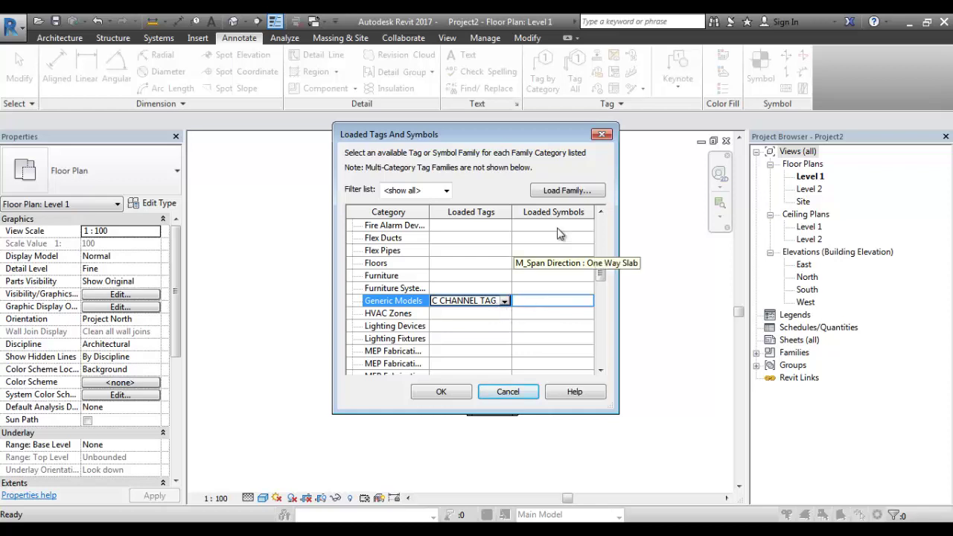
click(602, 136)
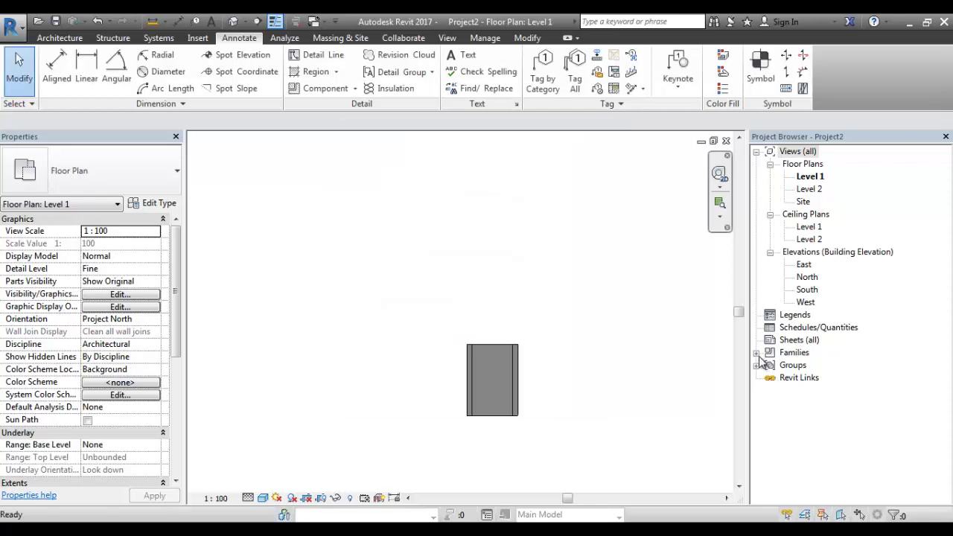
Delete the C CHANNEL TAG family under Project Browser's Families > Annotation Symbols.
click(757, 353)
scroll(761, 238, up, 1)
click(789, 202)
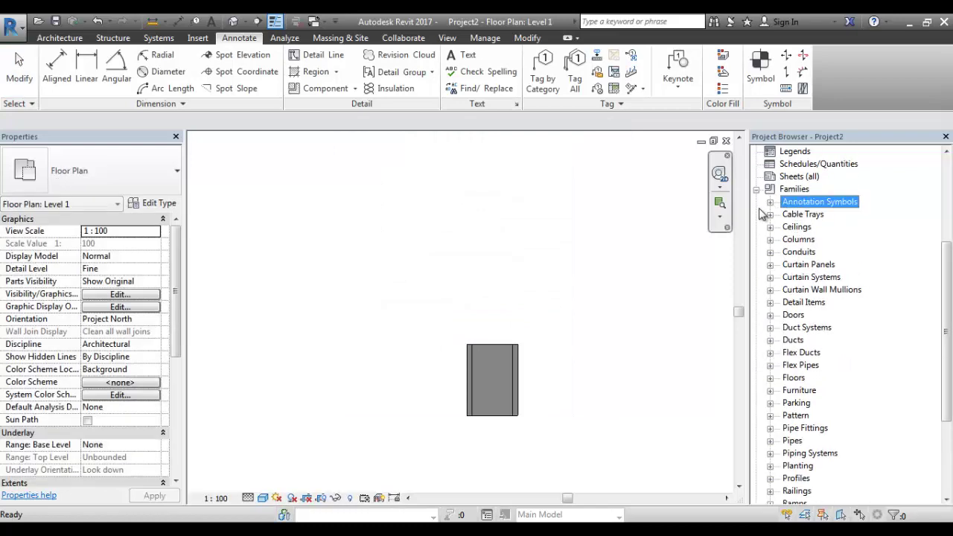
click(770, 203)
click(832, 227)
scroll(834, 268, down, 2)
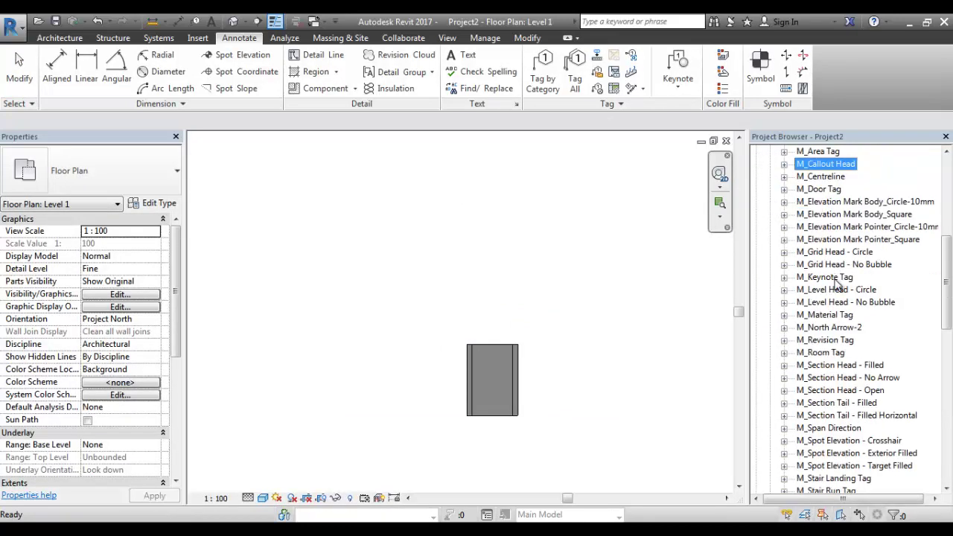
scroll(833, 279, down, 4)
scroll(832, 275, down, 1)
scroll(819, 268, up, 3)
scroll(811, 257, up, 3)
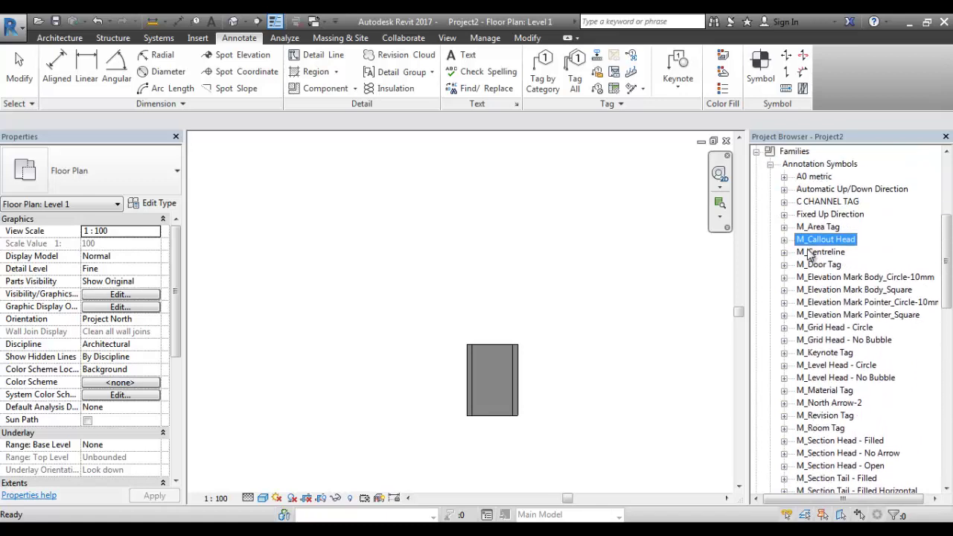
scroll(810, 255, up, 2)
click(810, 229)
right_click(810, 232)
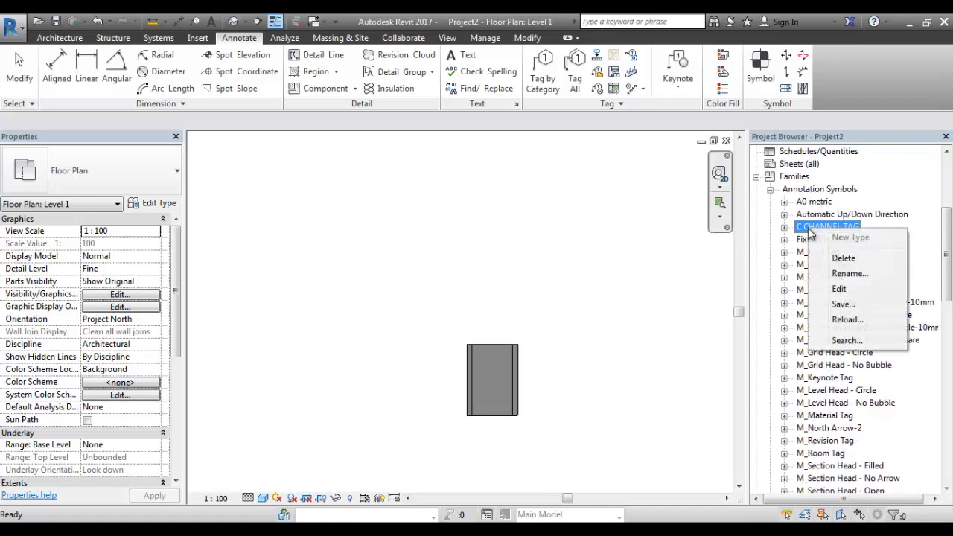
click(845, 259)
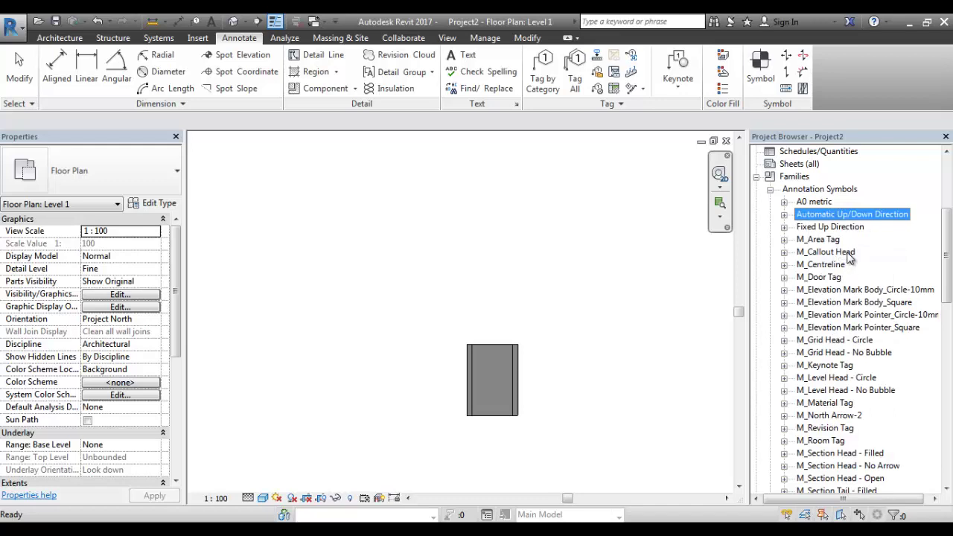
Select Pipe Fittings in Loaded Tags And Symbols and load C CHANNEL TAG from the Desktop.
click(609, 121)
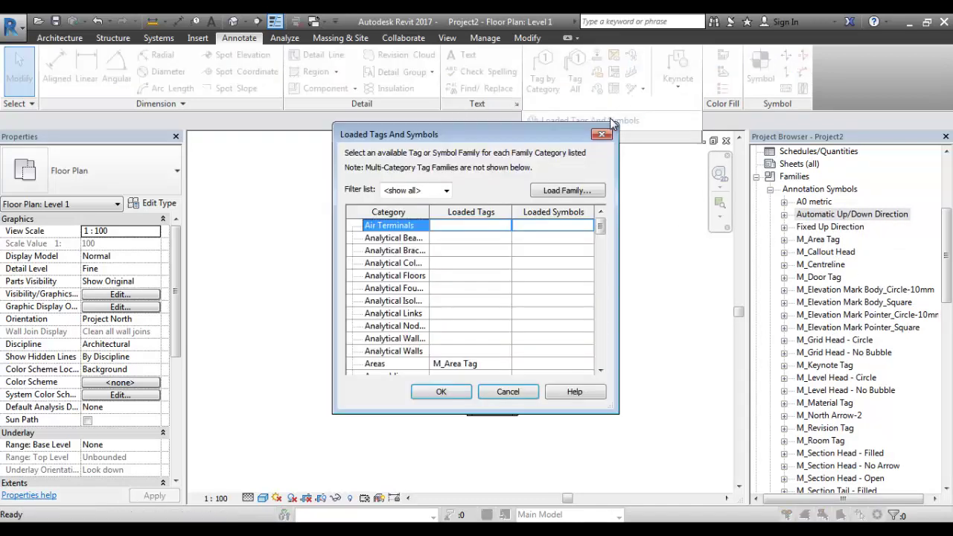
click(383, 290)
text(pi)
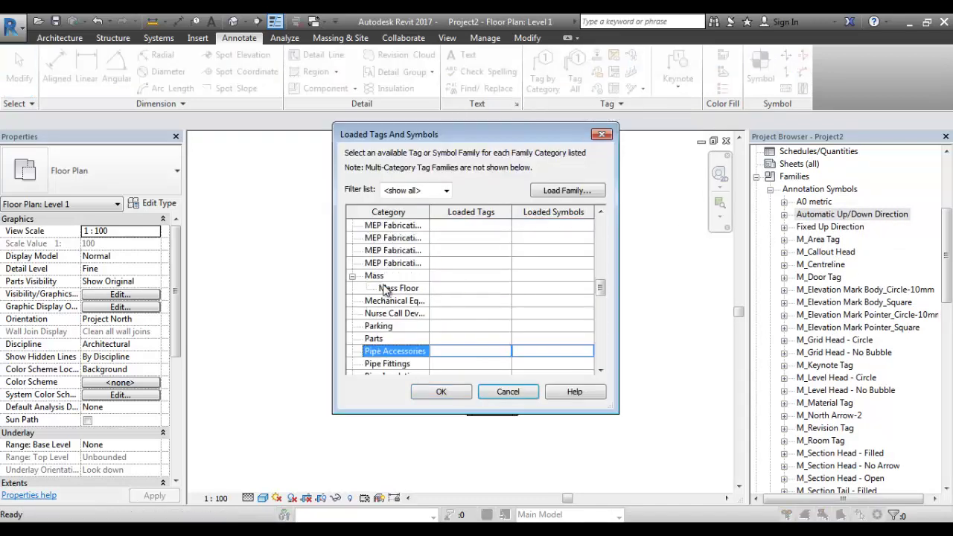
scroll(394, 294, down, 1)
click(411, 313)
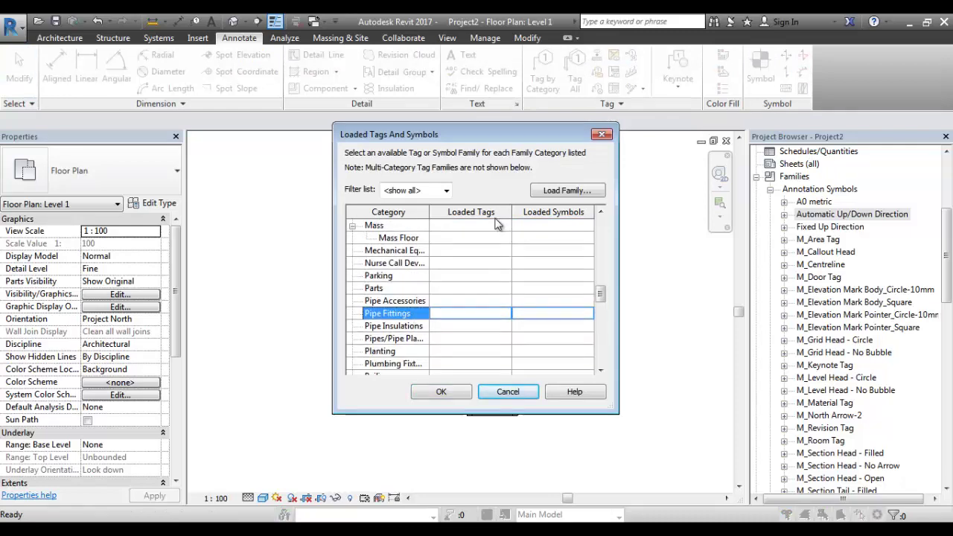
click(554, 193)
click(243, 325)
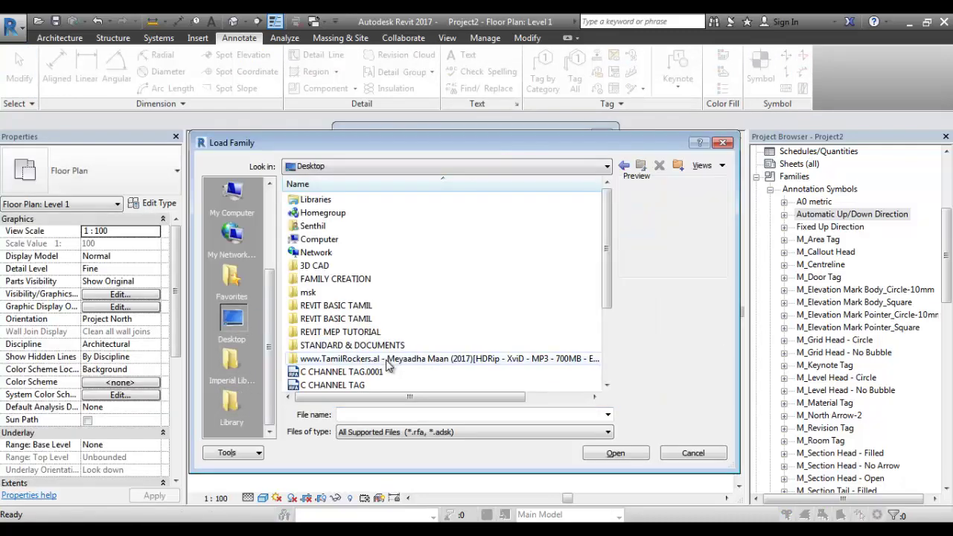
click(350, 386)
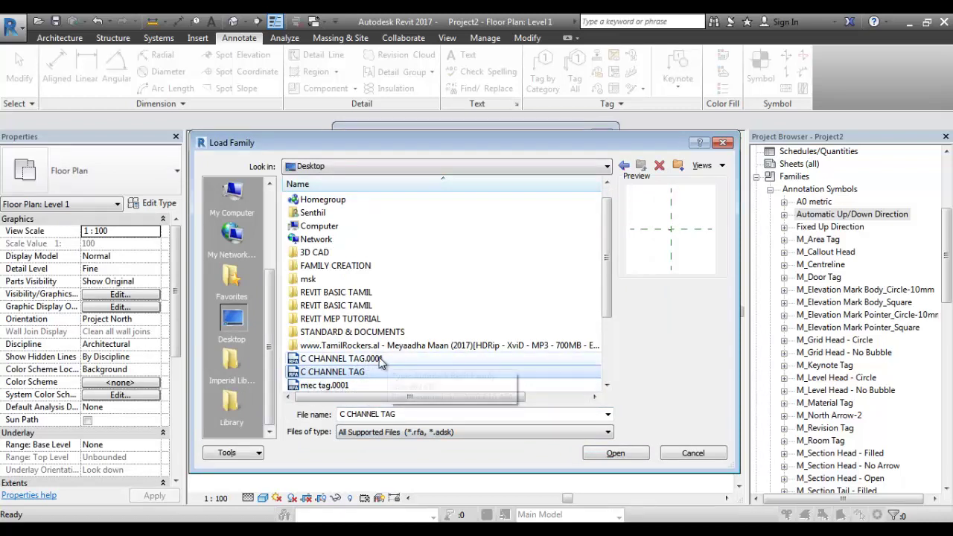
click(614, 454)
Check that Pipe Fittings now uses C CHANNEL TAG and accept the settings.
click(403, 290)
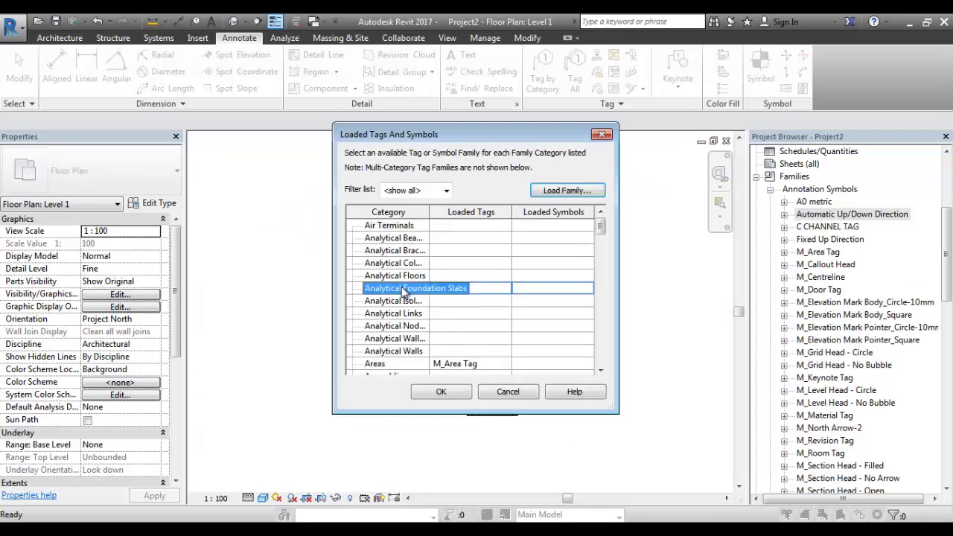
scroll(403, 290, down, 6)
scroll(410, 312, down, 1)
click(413, 327)
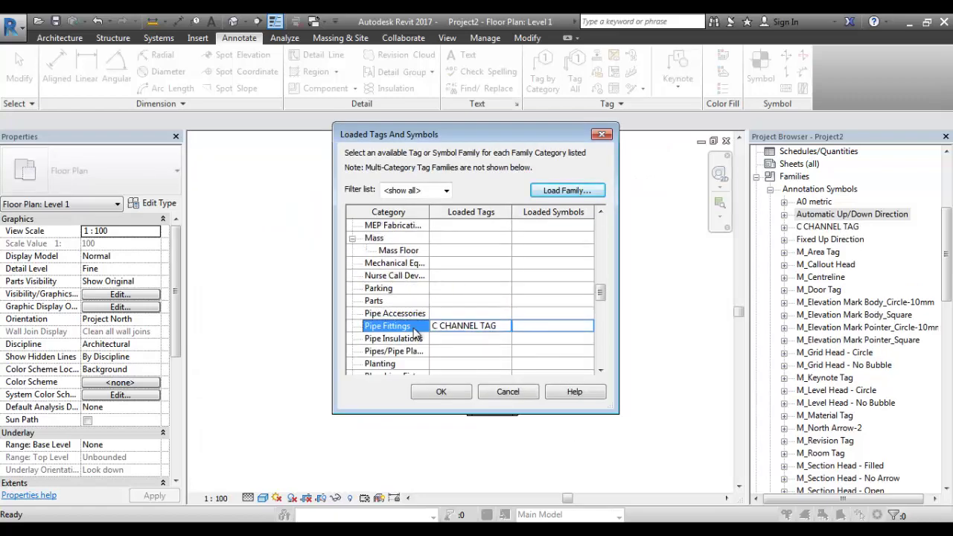
click(454, 394)
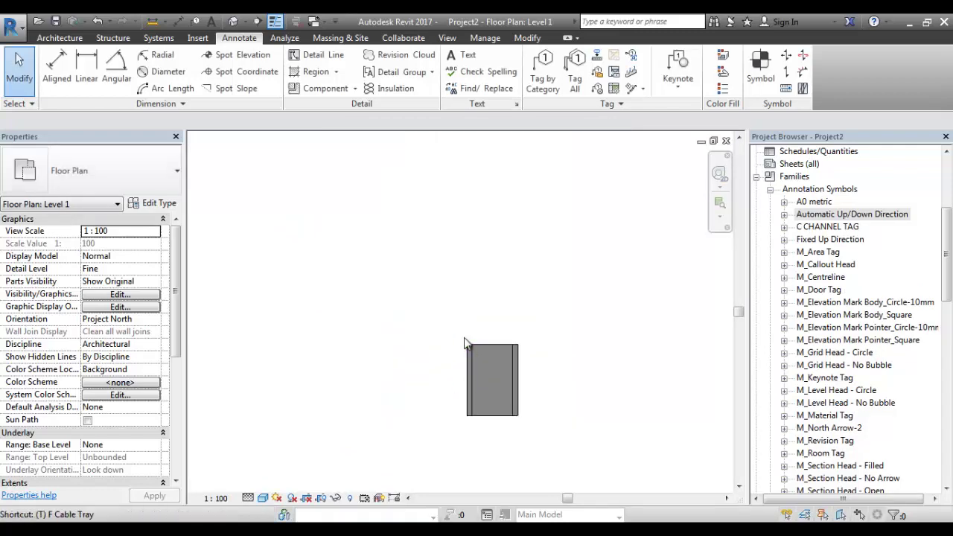
Place a C TYPE tag with a leader on the C-channel, then end the tag command.
click(491, 355)
scroll(502, 332, down, 2)
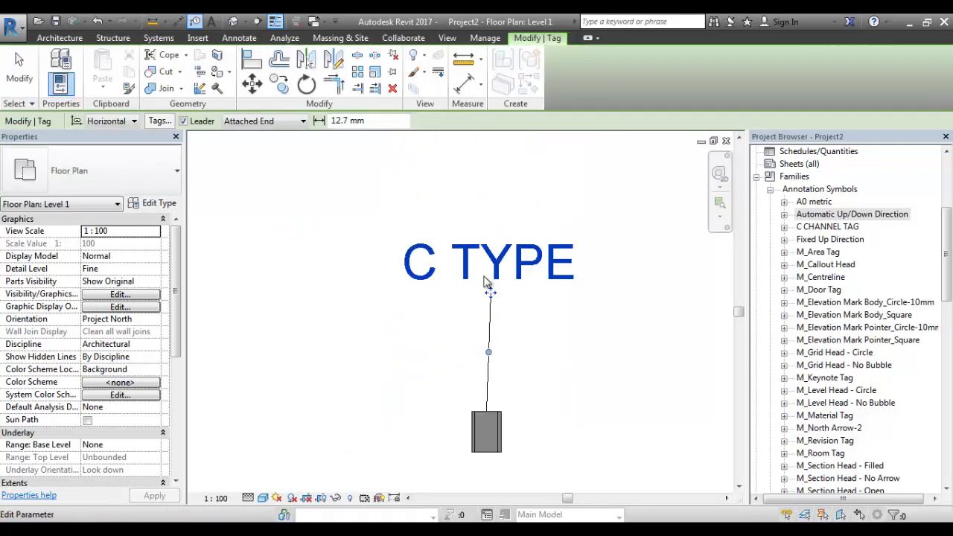
scroll(519, 402, up, 1)
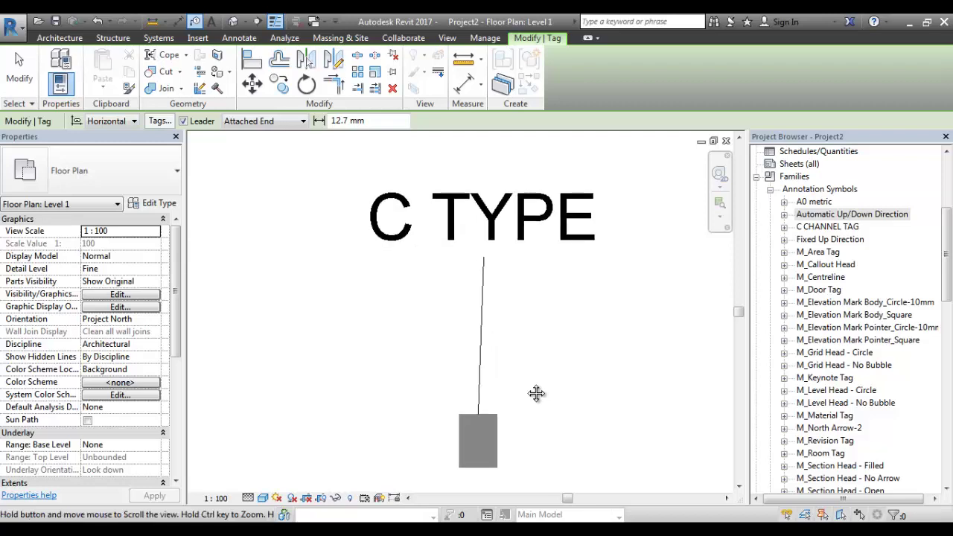
key(Escape)
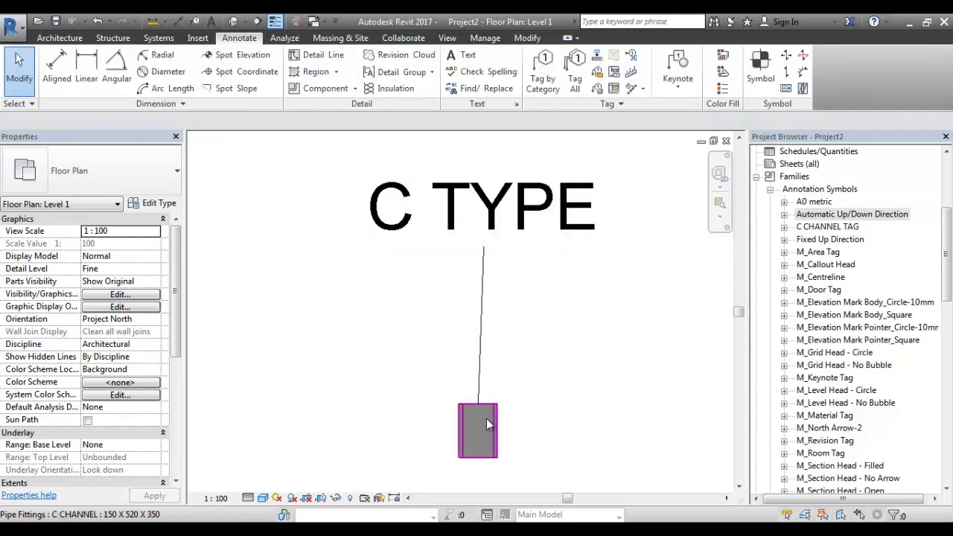
Move C TYPE from the C CHANNEL family's Model value to Keynote and reload it into Project2.
double_click(473, 365)
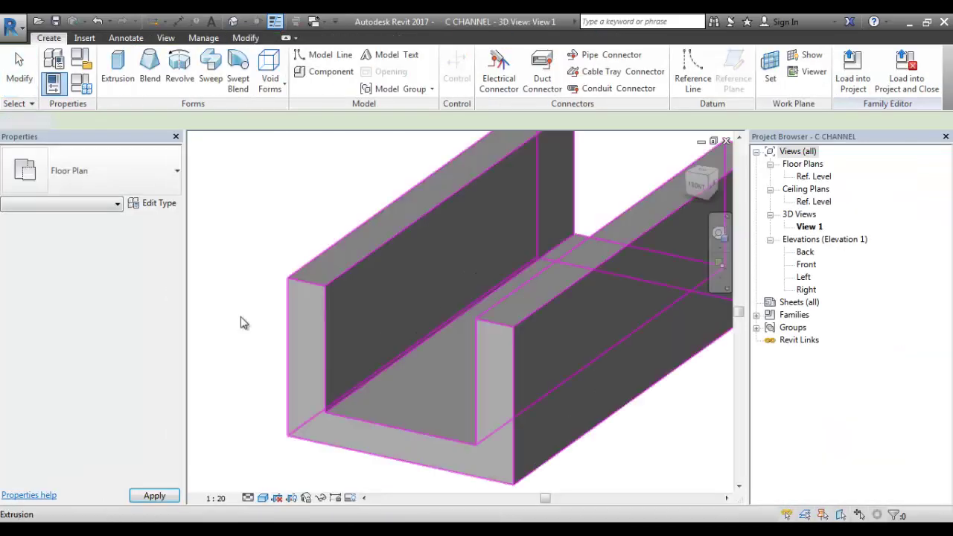
click(76, 92)
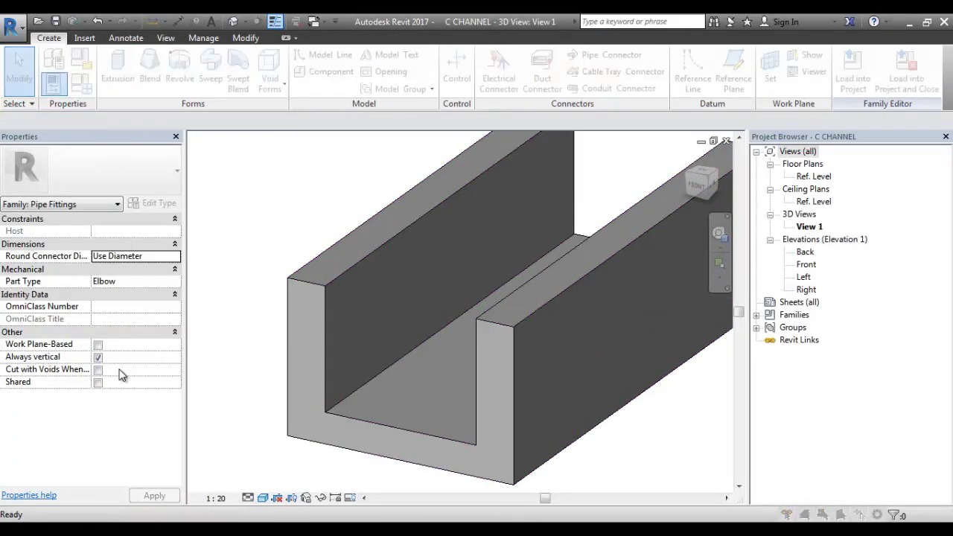
click(179, 367)
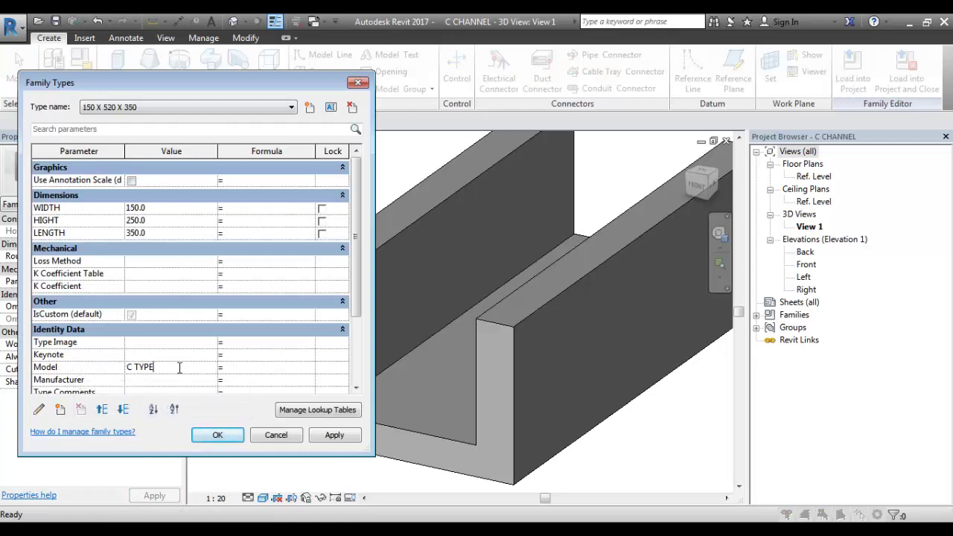
key(BackSpace)
click(129, 354)
click(212, 434)
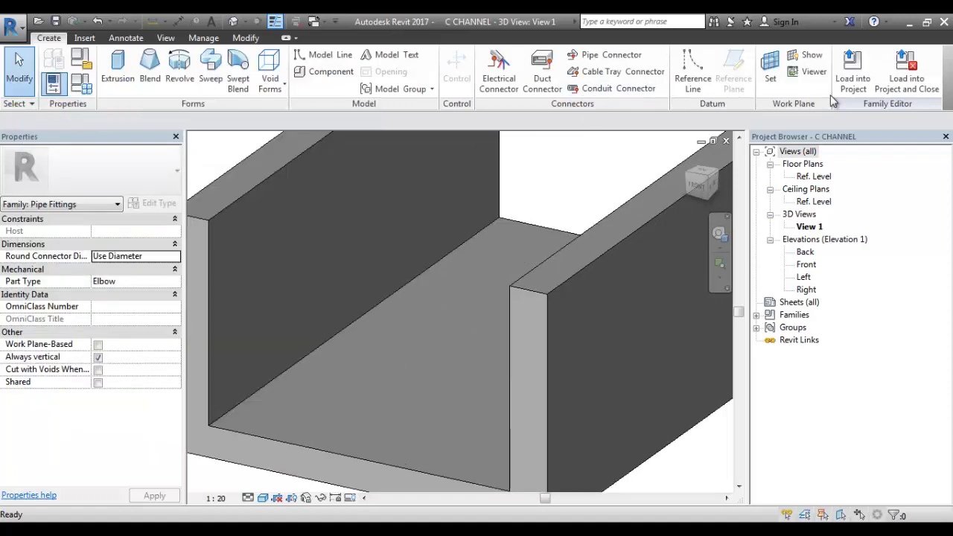
click(859, 85)
click(439, 380)
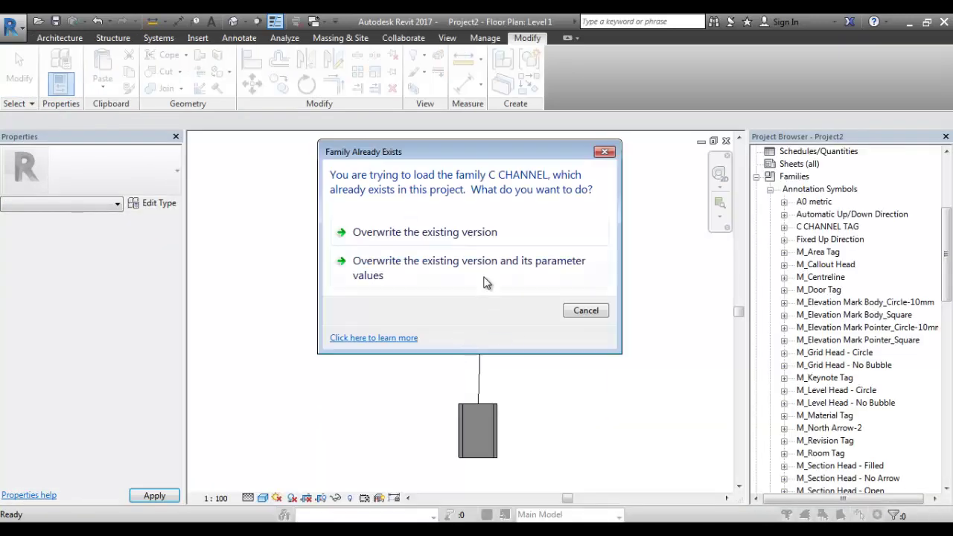
Overwrite the existing C CHANNEL family and select the tag now showing a question mark.
click(484, 276)
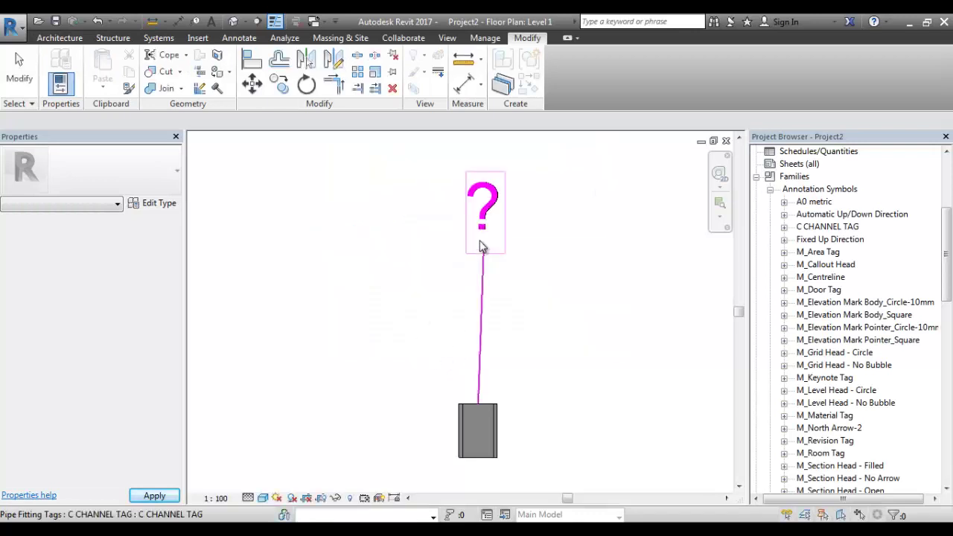
scroll(480, 245, down, 4)
scroll(476, 283, up, 3)
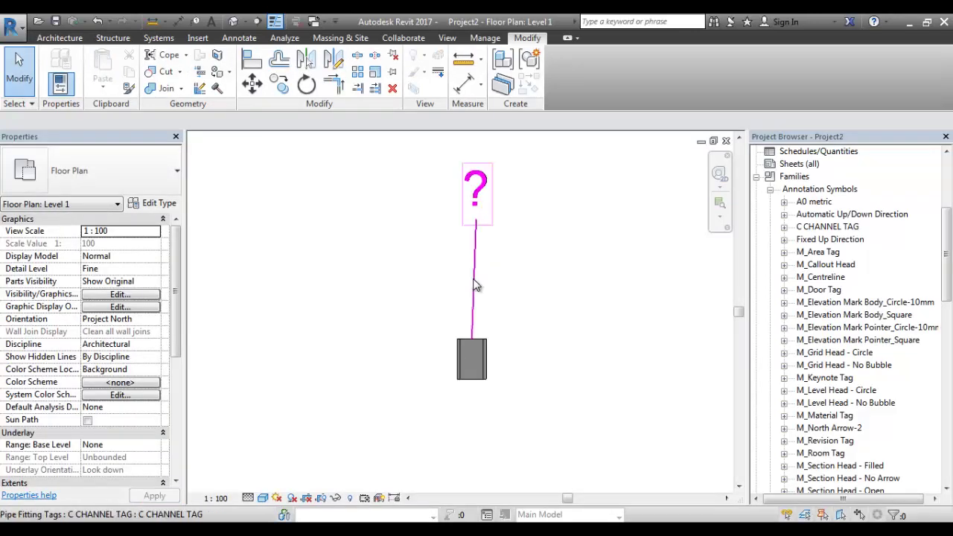
click(476, 285)
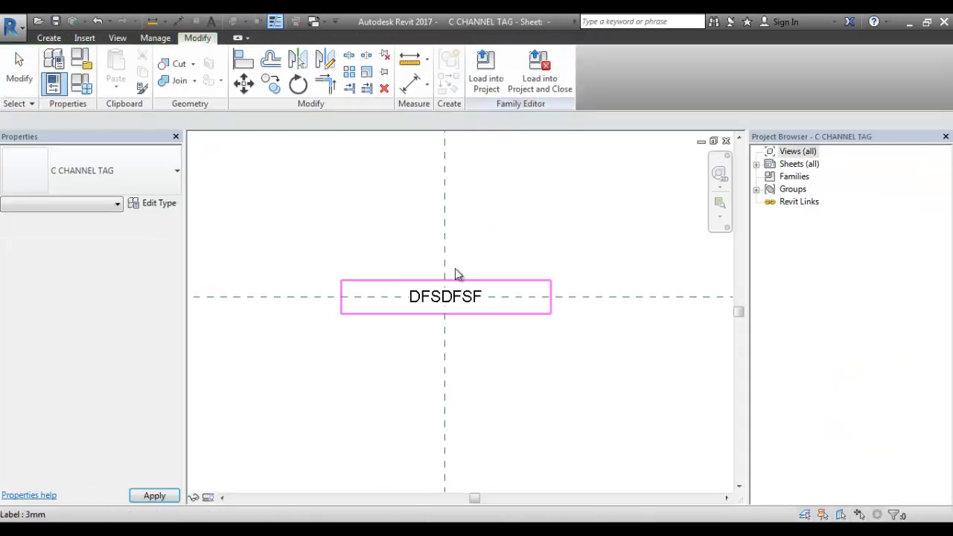
Review the DFSDFSF label's Edit Label parameters and close the dialog without changes.
click(431, 286)
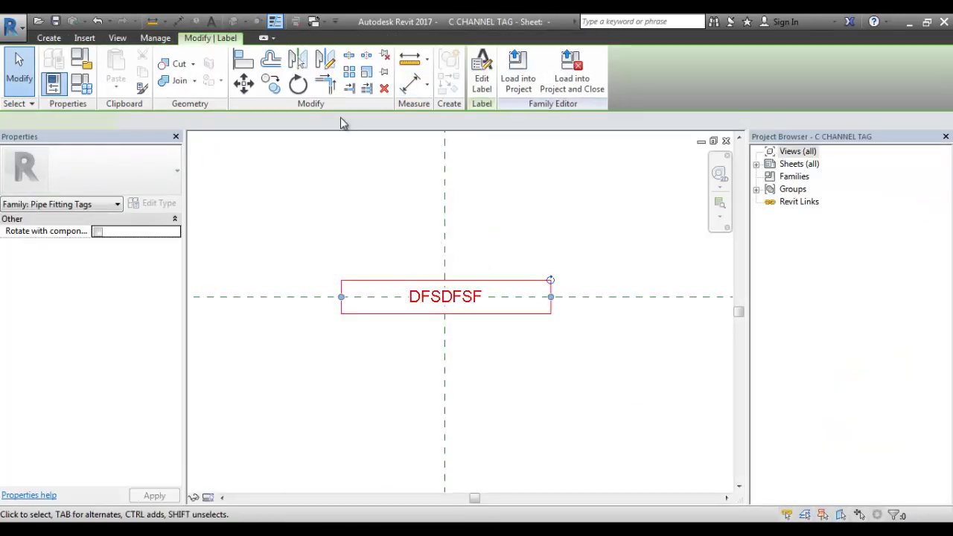
click(478, 81)
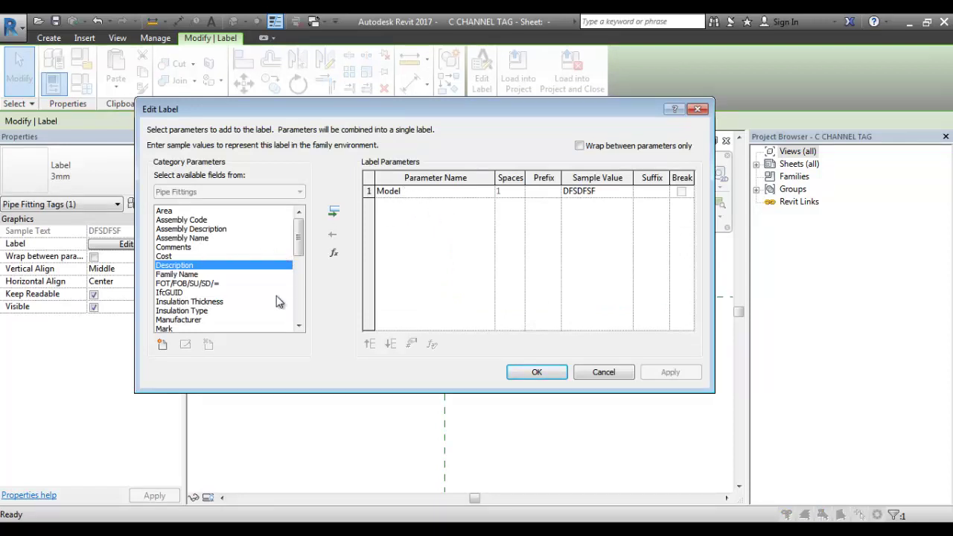
mouse_move(300, 251)
mouse_down()
mouse_move(302, 313)
mouse_move(301, 243)
mouse_move(300, 312)
mouse_up()
key(Return)
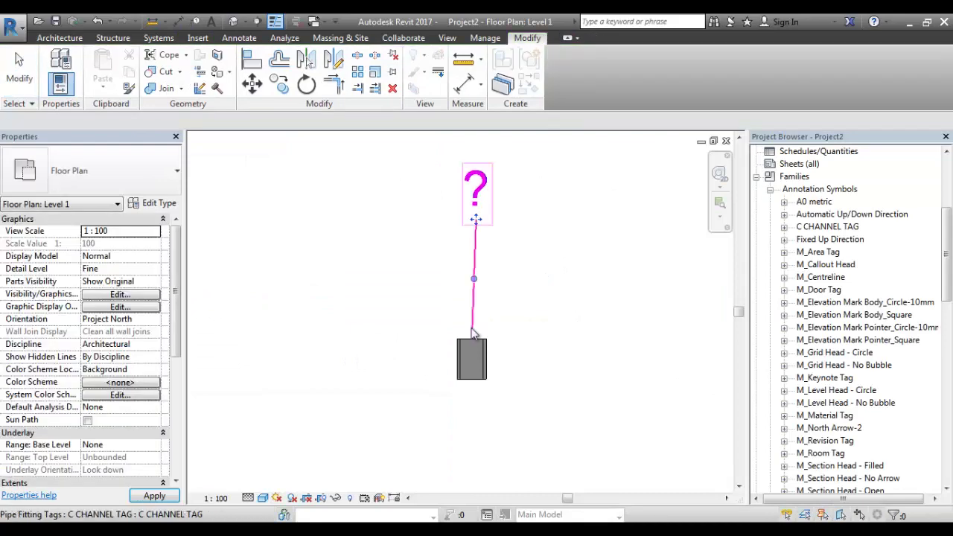
Empty the C CHANNEL family's Keynote value, put C TYPE back in Model, and reload into Project2.
click(481, 356)
key(Escape)
double_click(481, 353)
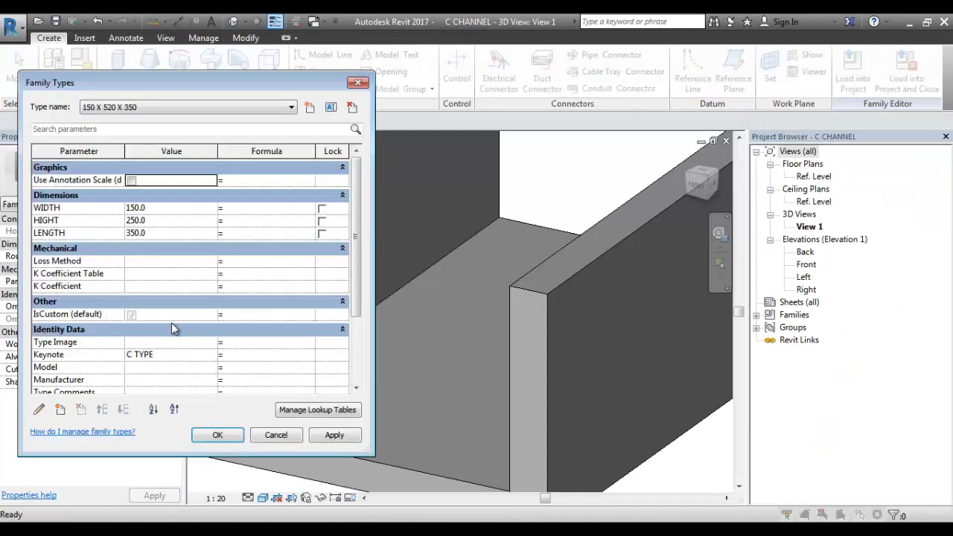
click(173, 354)
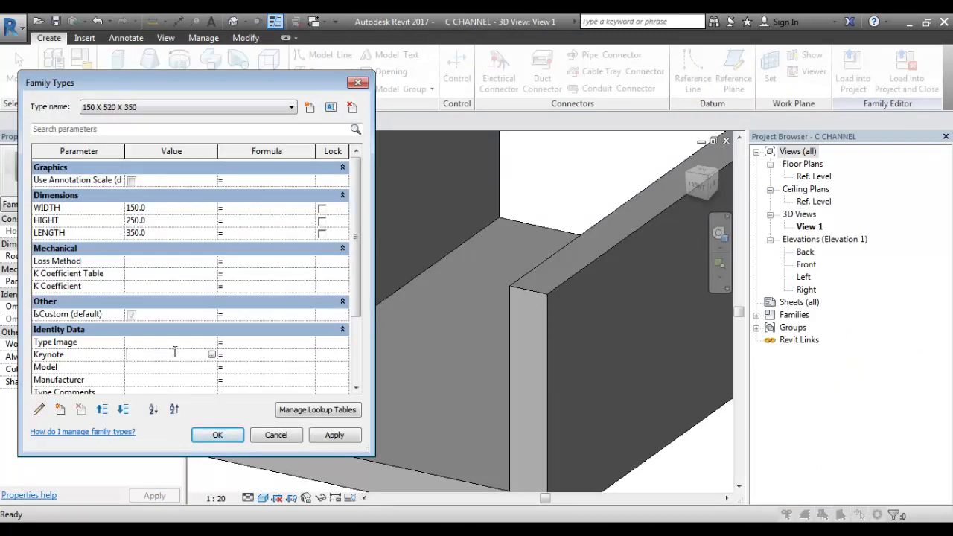
click(154, 366)
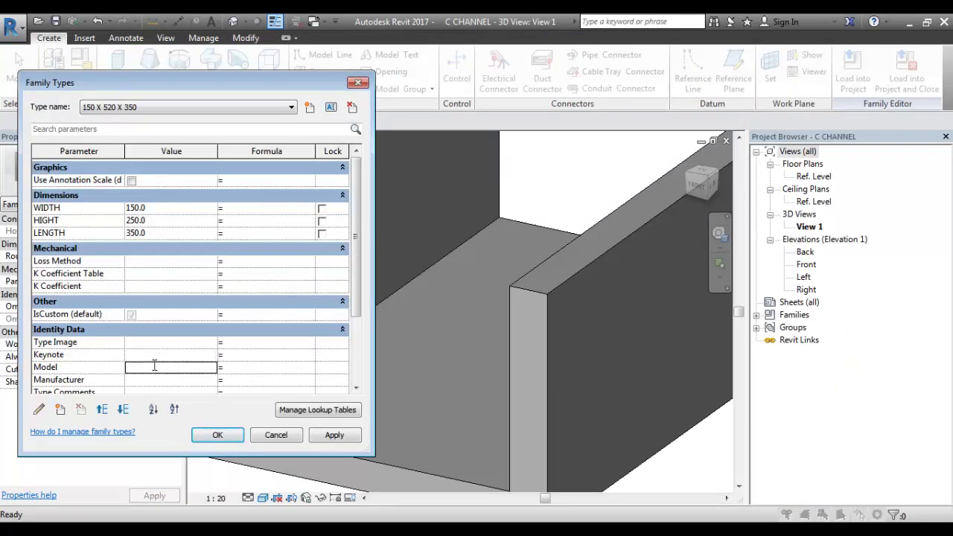
click(208, 435)
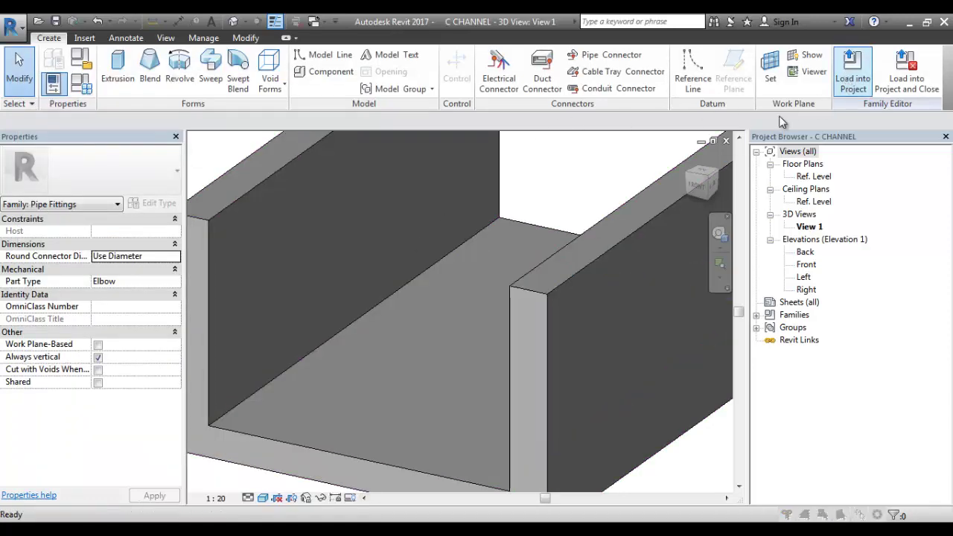
click(437, 379)
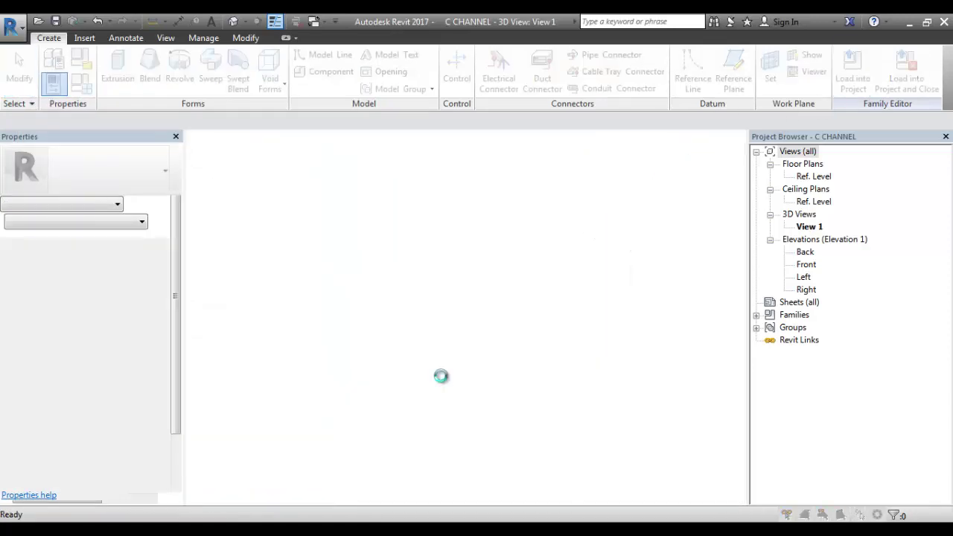
Overwrite the family, then drag the C TYPE tag up-left of the C-channel with an elbowed leader.
click(424, 270)
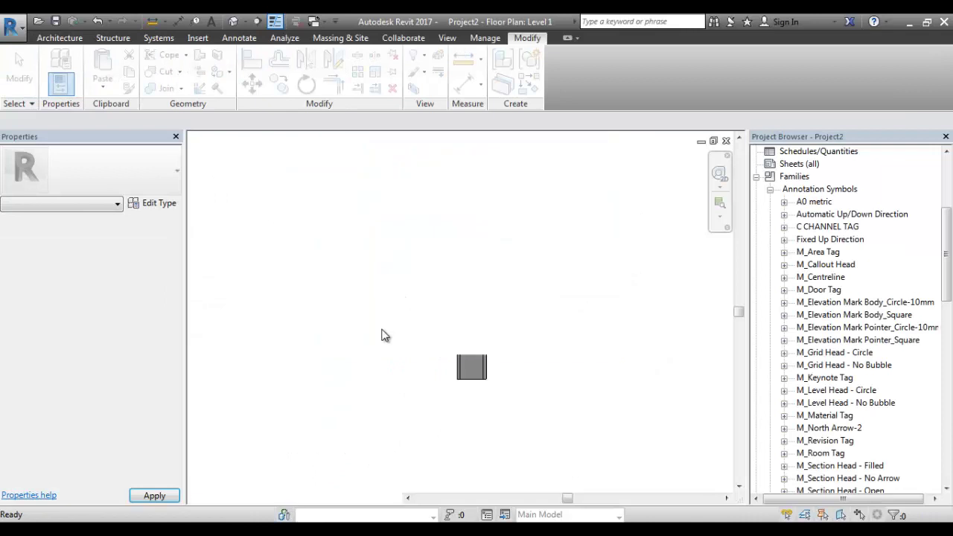
scroll(365, 327, down, 2)
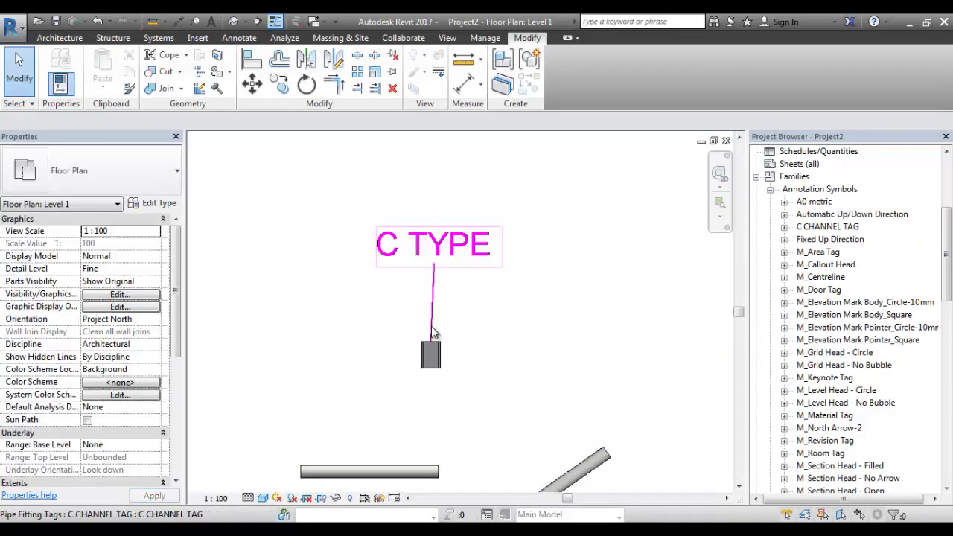
click(434, 328)
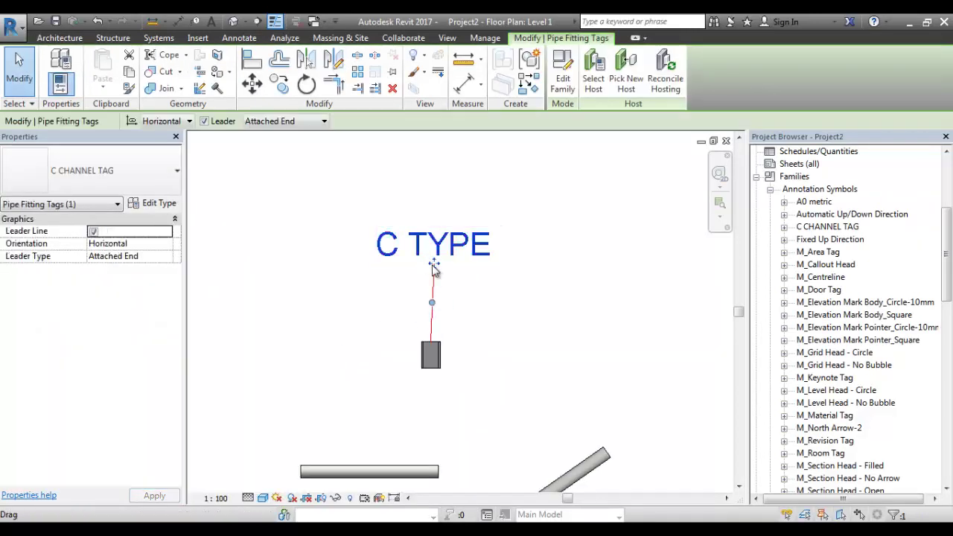
drag(433, 266, 324, 293)
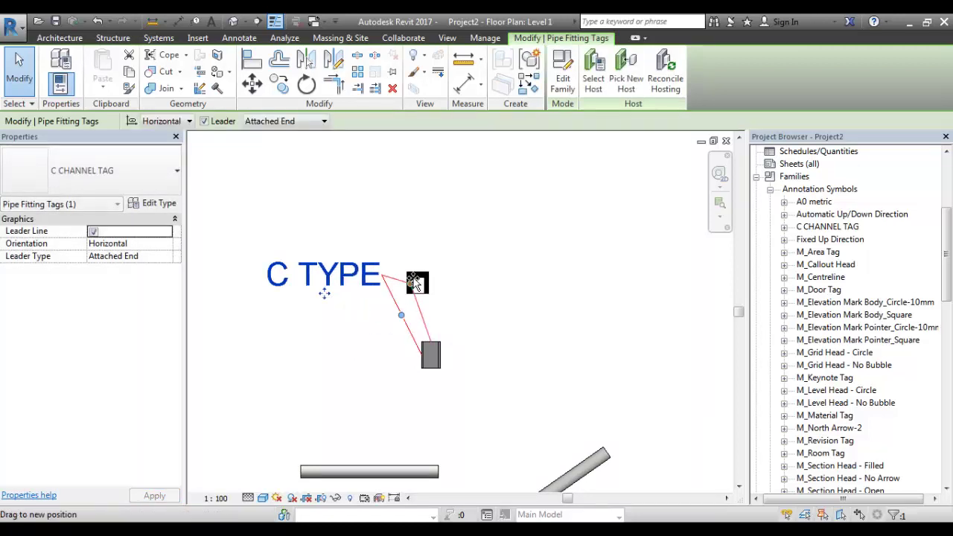
key(Escape)
scroll(331, 290, up, 1)
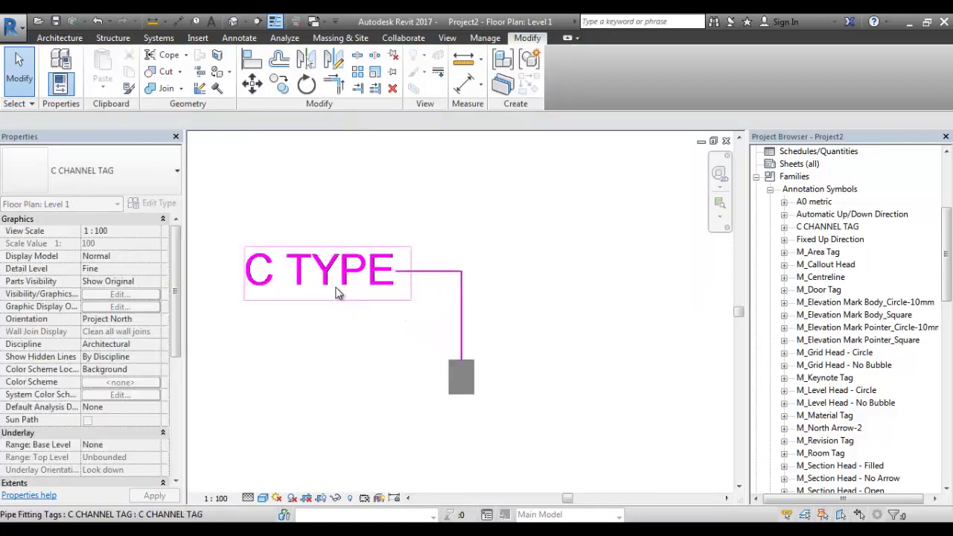
scroll(350, 292, up, 1)
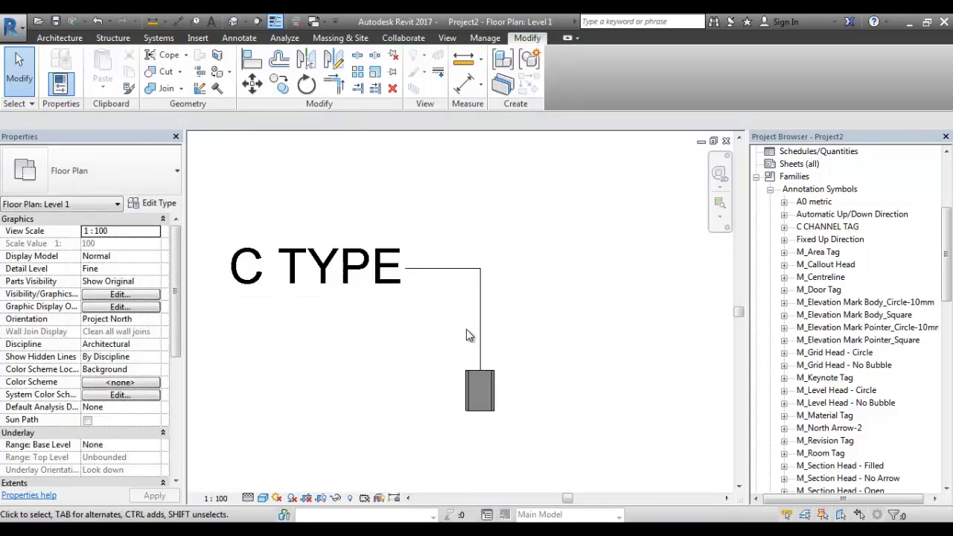
click(370, 288)
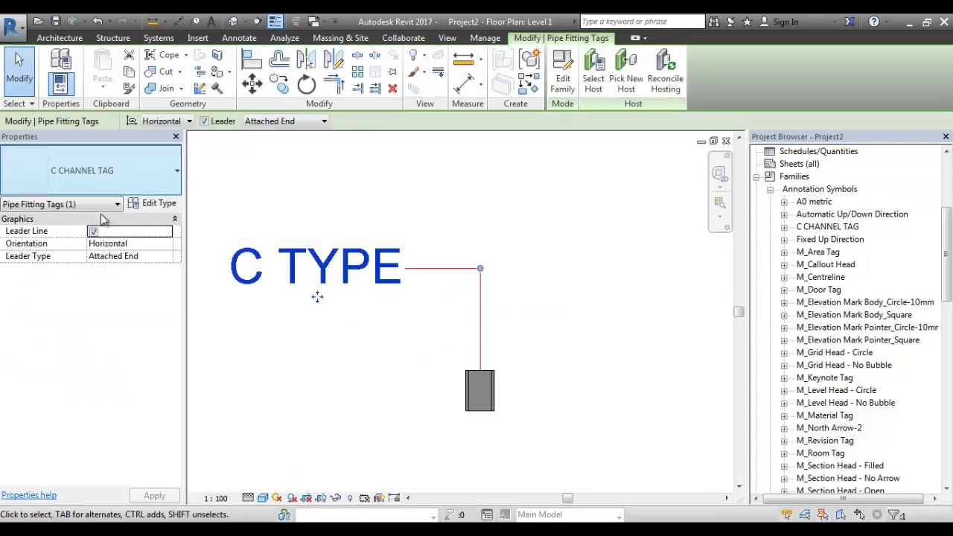
Set the tag type's Leader Arrowhead to Arrow Filled 20 Degree.
click(154, 204)
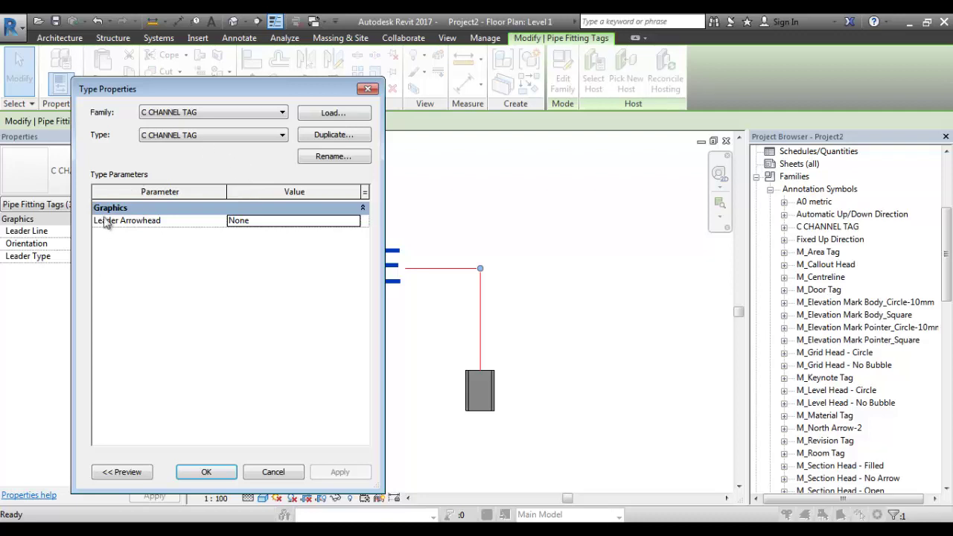
drag(229, 99, 210, 97)
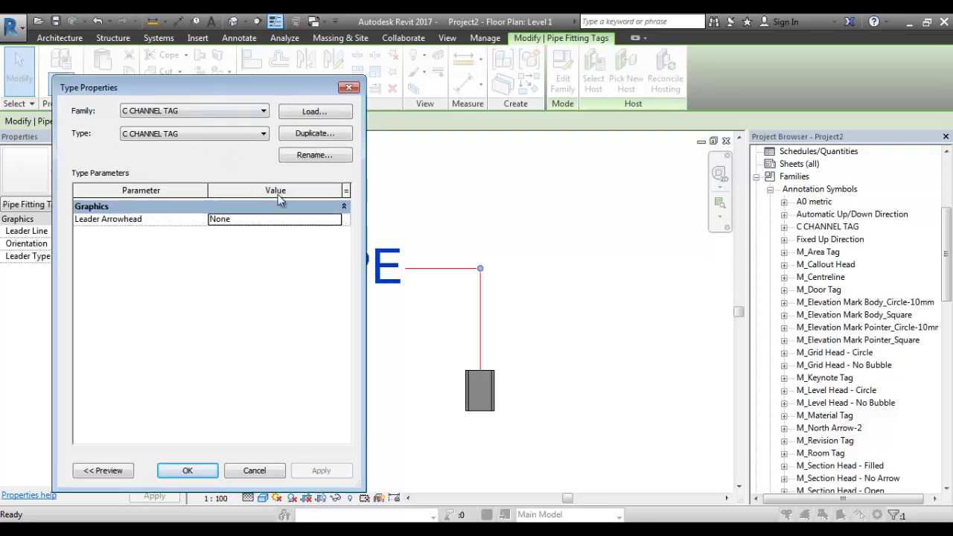
click(333, 225)
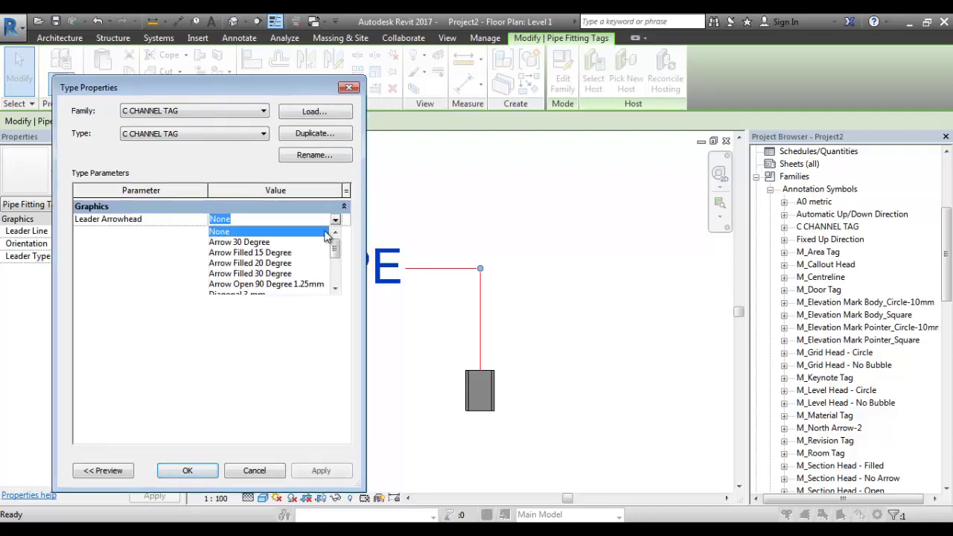
click(261, 266)
click(188, 470)
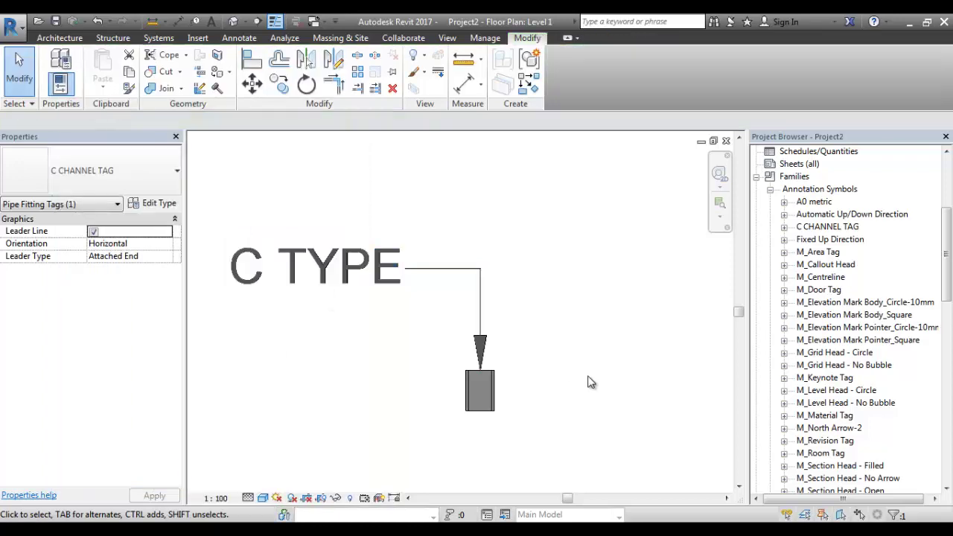
Reselect the C TYPE tag and open the C CHANNEL TAG family for editing.
click(548, 336)
click(305, 336)
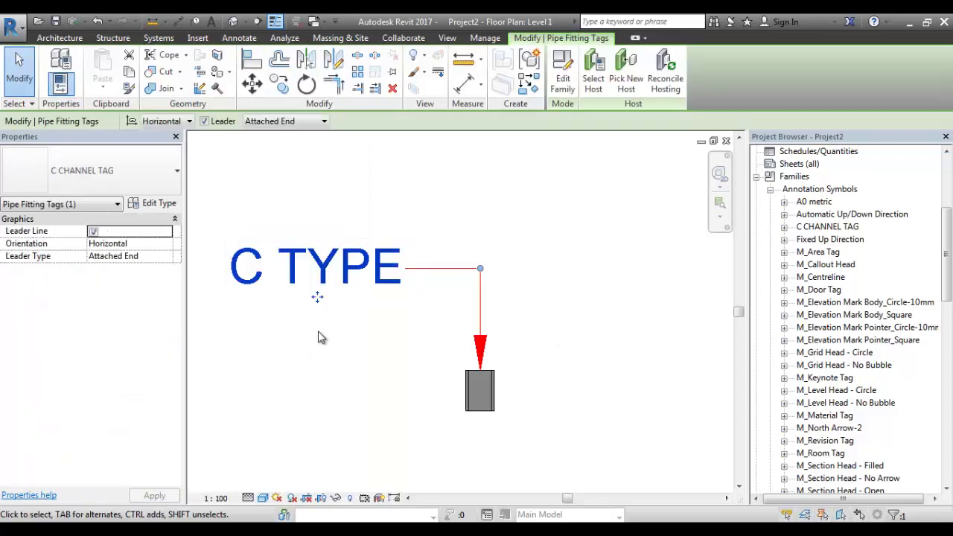
click(328, 269)
click(382, 272)
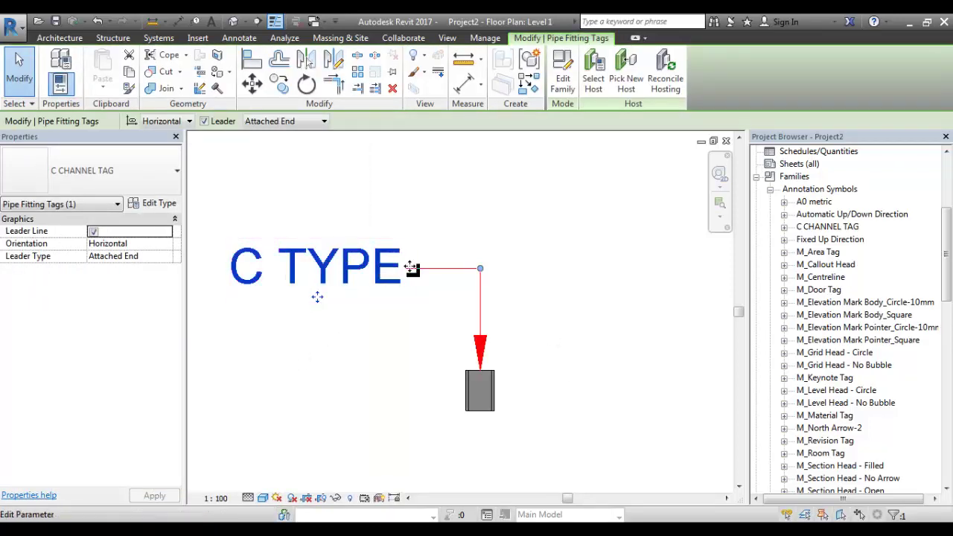
double_click(410, 266)
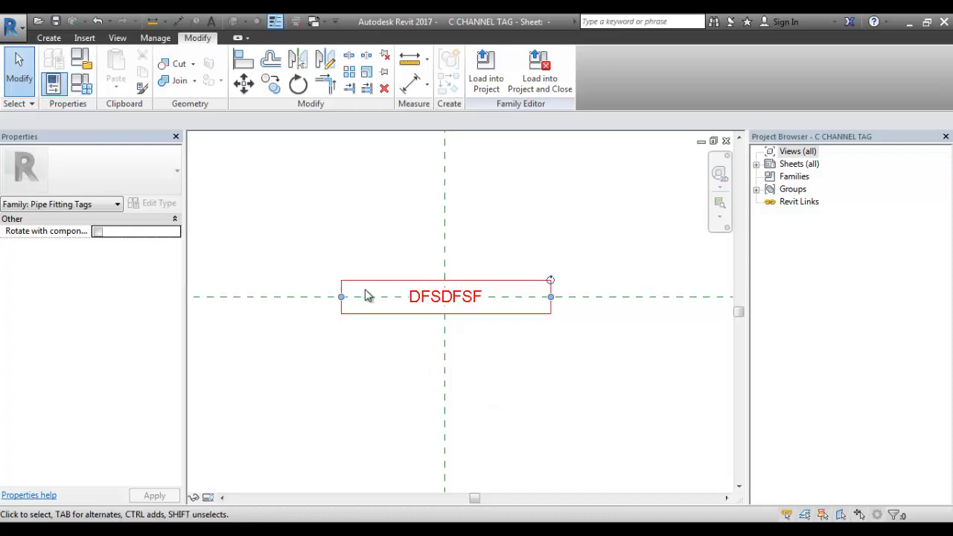
Give the 3mm tag label Show Border and Arial Narrow font, then load the tag family into Project2.
click(420, 286)
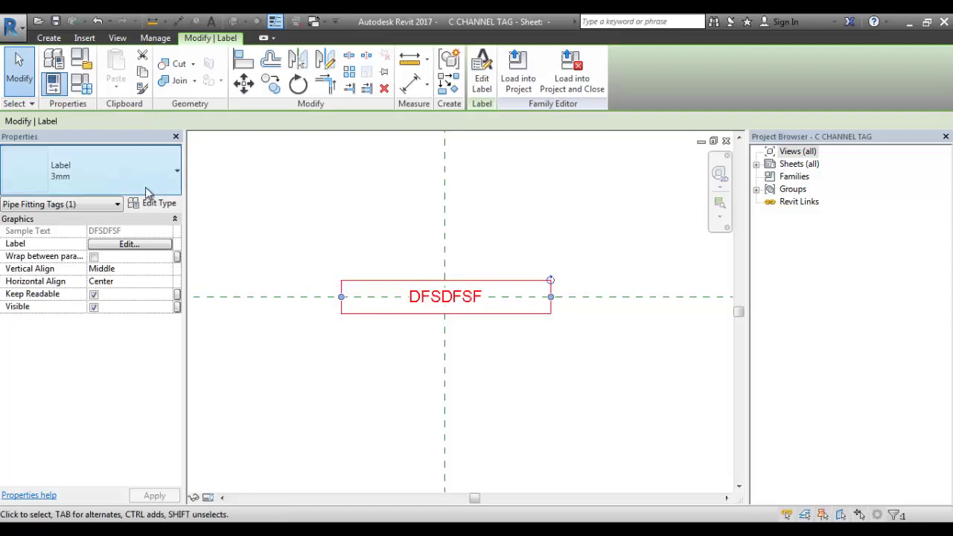
click(154, 203)
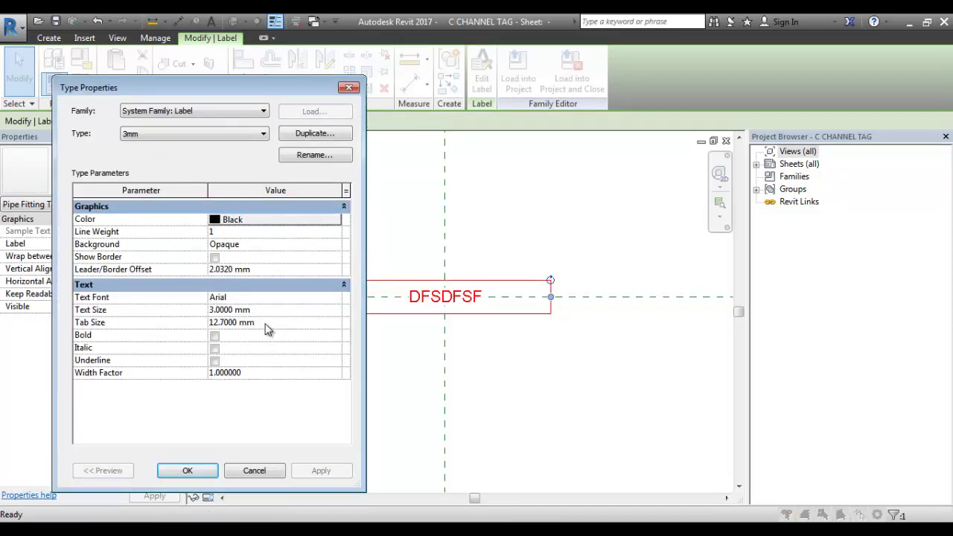
click(215, 257)
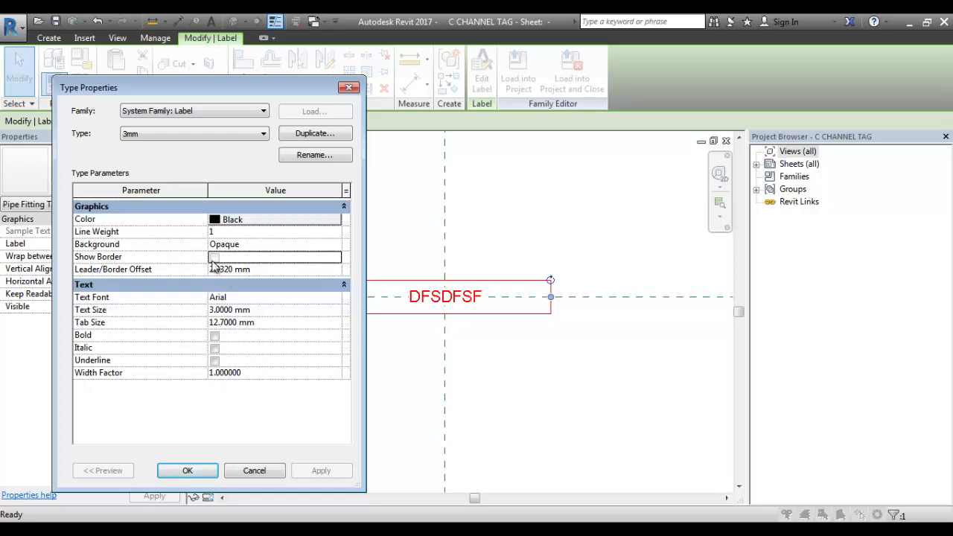
click(271, 298)
click(273, 298)
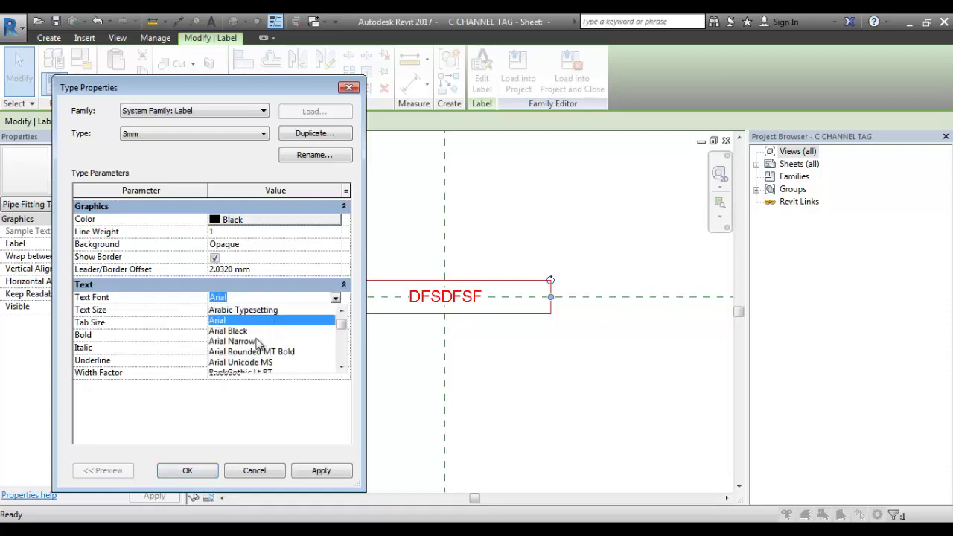
click(274, 343)
click(190, 471)
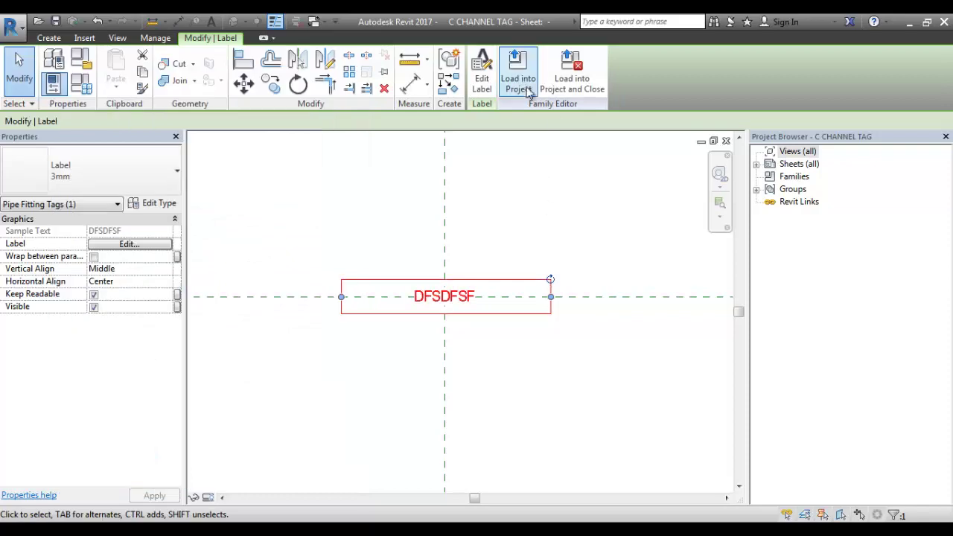
click(517, 78)
click(429, 380)
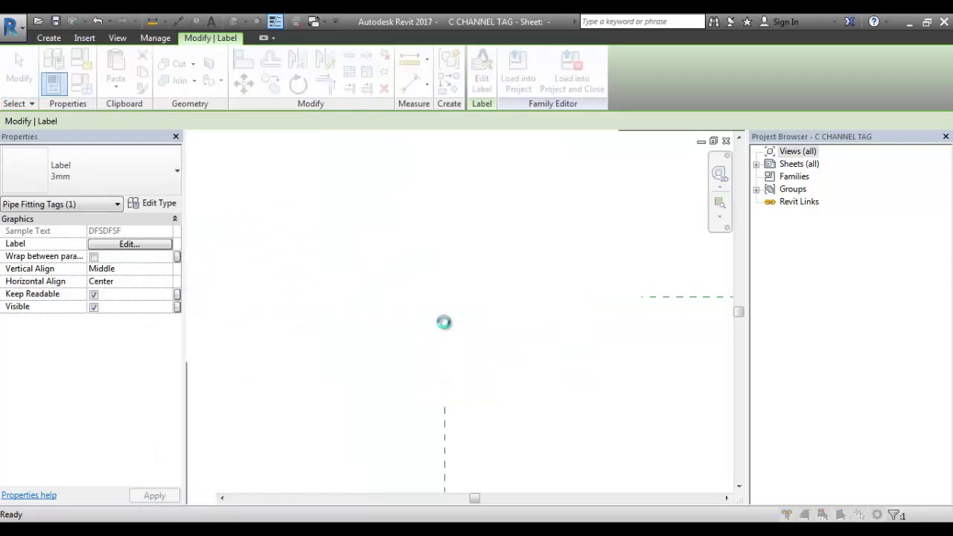
click(436, 281)
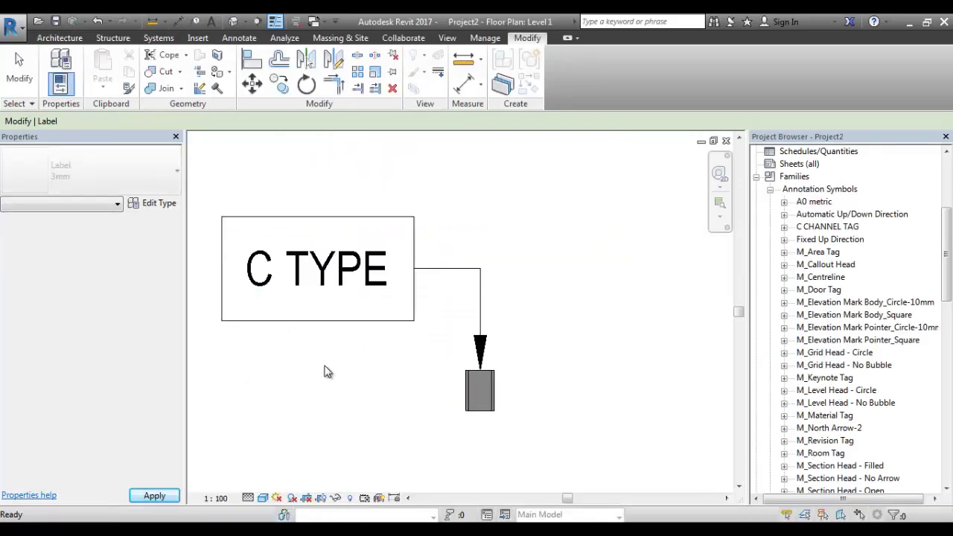
scroll(374, 315, down, 2)
scroll(373, 315, down, 1)
scroll(376, 309, up, 1)
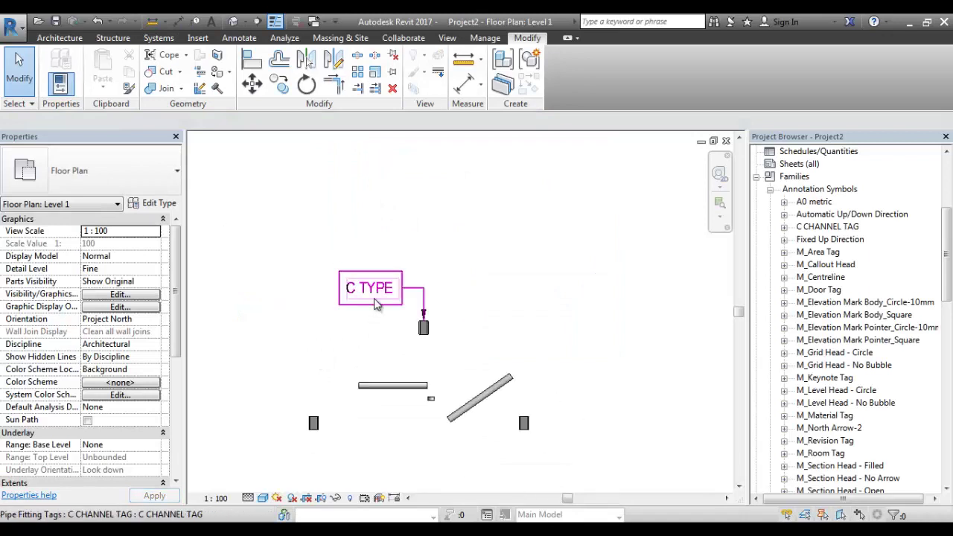
scroll(391, 298, up, 1)
click(373, 260)
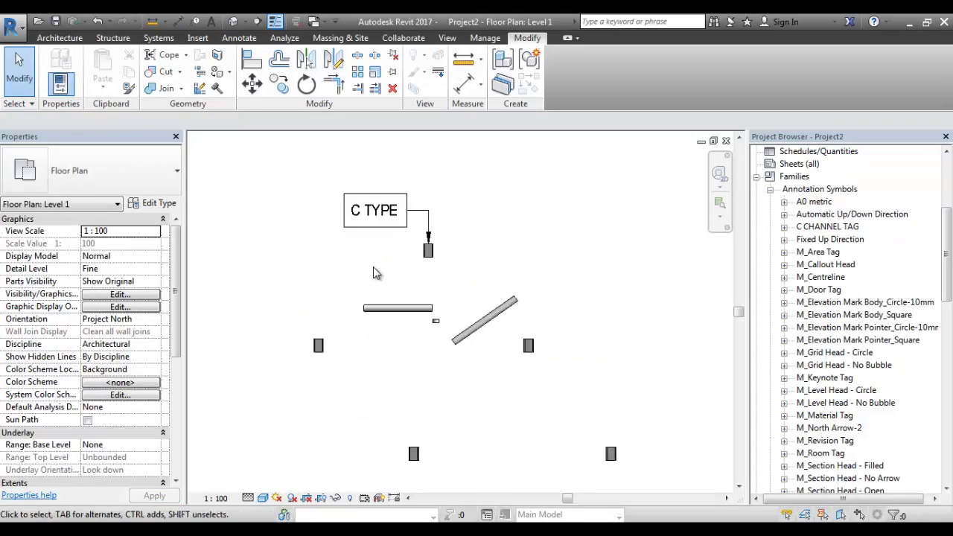
scroll(496, 320, up, 1)
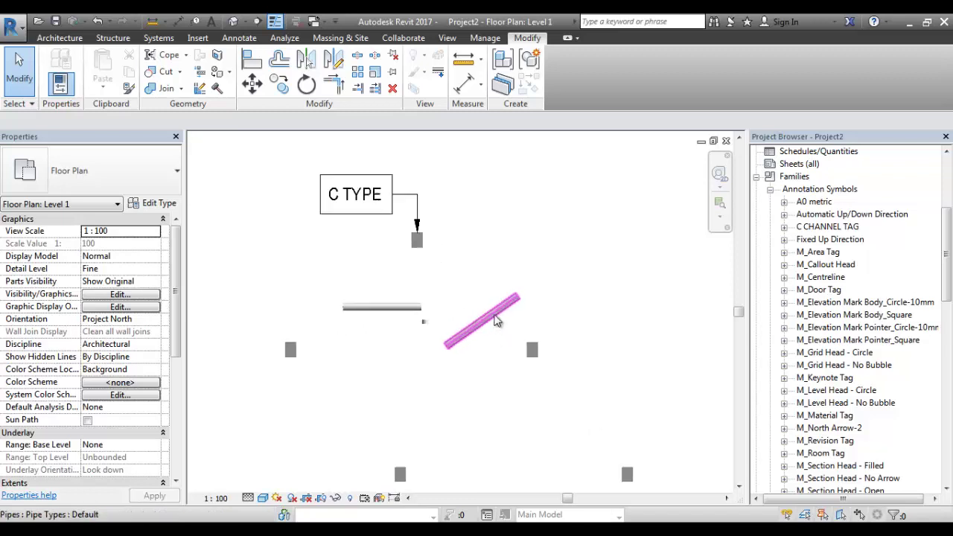
scroll(416, 246, up, 5)
middle_drag(386, 248, 504, 289)
scroll(502, 284, up, 2)
scroll(502, 283, down, 5)
mouse_move(449, 251)
middle_down()
mouse_move(437, 277)
mouse_move(447, 246)
middle_up()
scroll(447, 297, down, 1)
scroll(451, 273, down, 2)
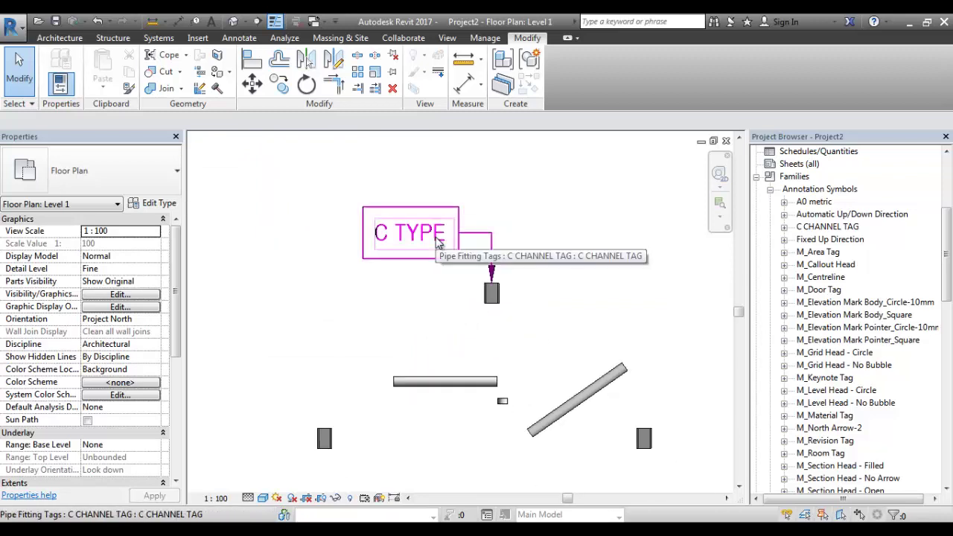
Browse TUTORIAL 10.pdf in Adobe Reader and return to its page 1 title page.
key(alt+Tab)
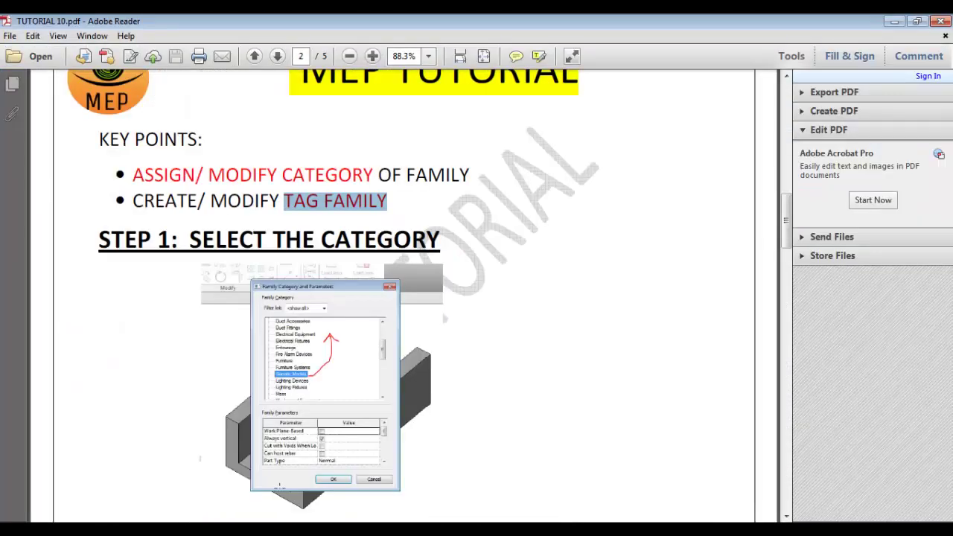
ctrl+scroll(347, 336, down, 3)
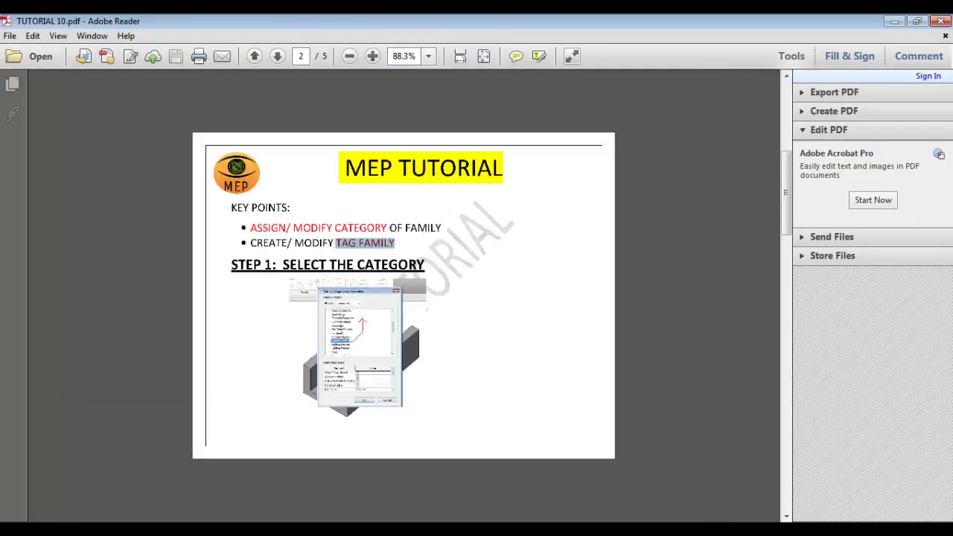
scroll(351, 336, up, 2)
ctrl+scroll(354, 336, up, 1)
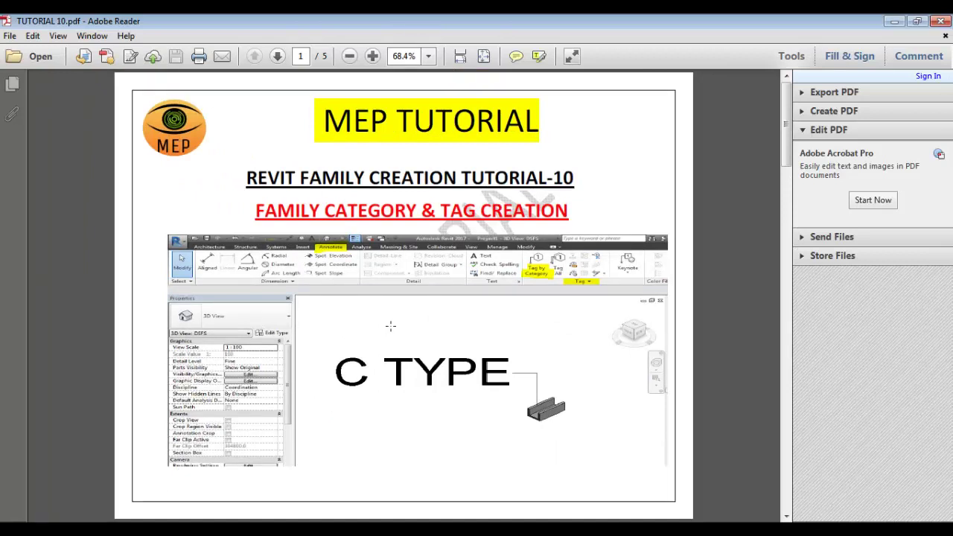
scroll(390, 325, down, 2)
scroll(390, 326, down, 2)
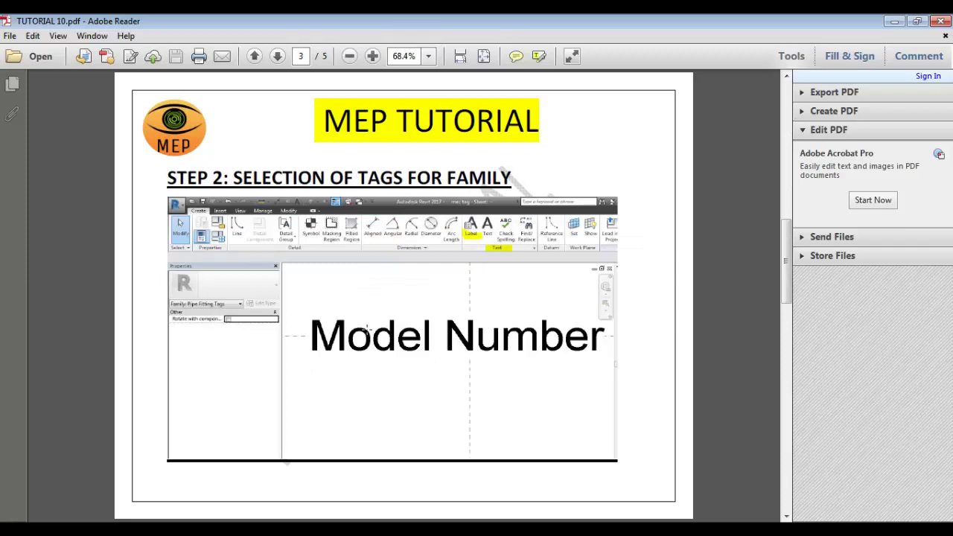
scroll(366, 329, down, 2)
scroll(366, 330, down, 2)
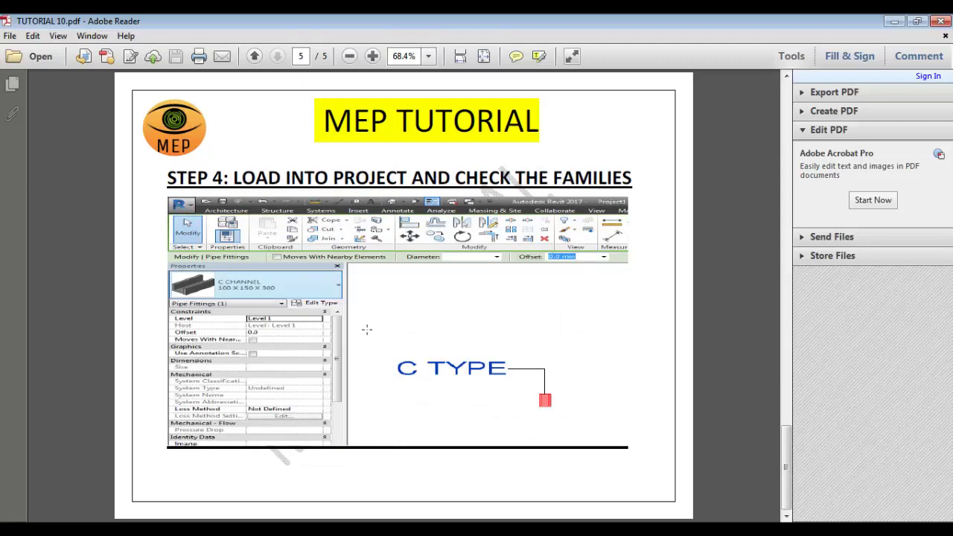
key(Home)
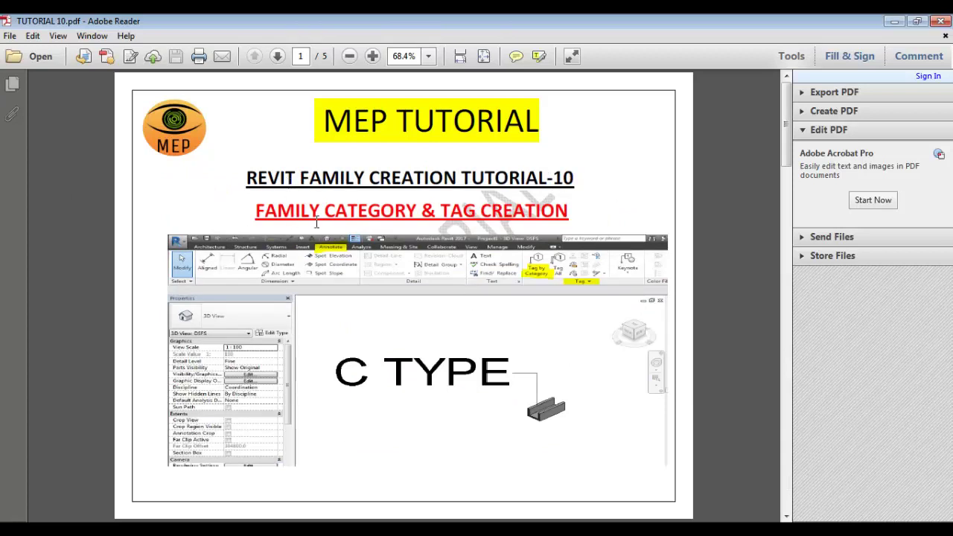
click(490, 517)
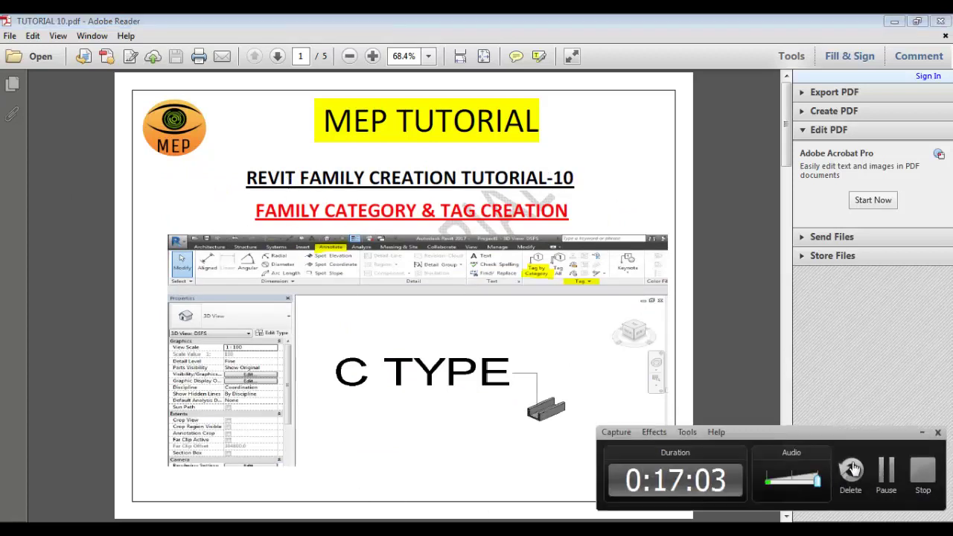